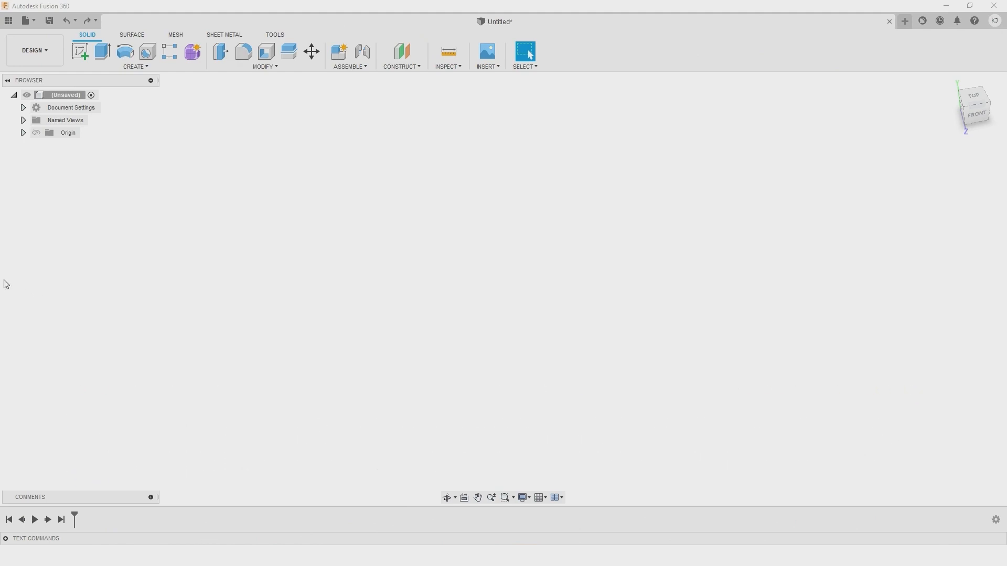
Step: Insert the blue-prints_FRONT image from the computer as a canvas on the front XY plane
click(493, 51)
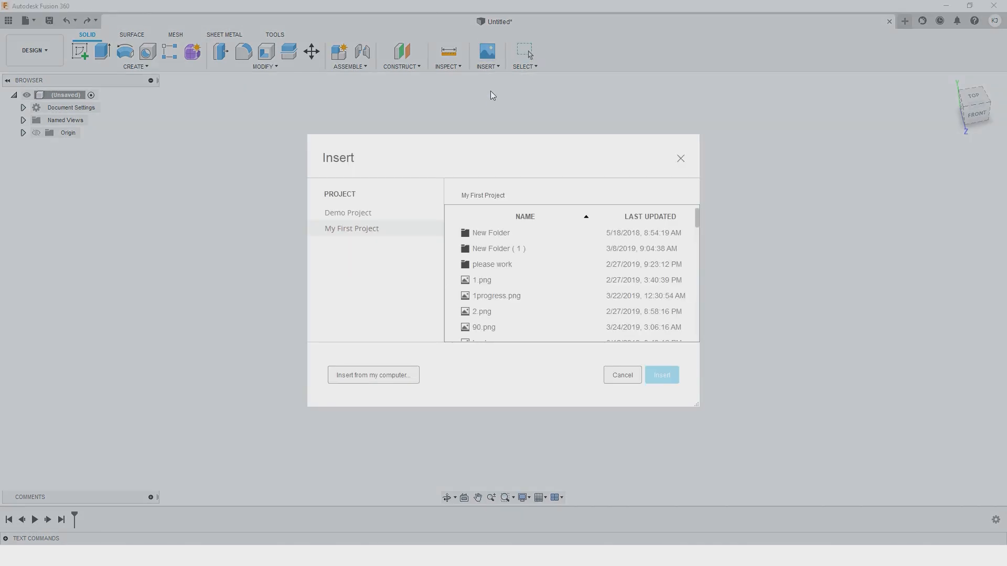
click(395, 375)
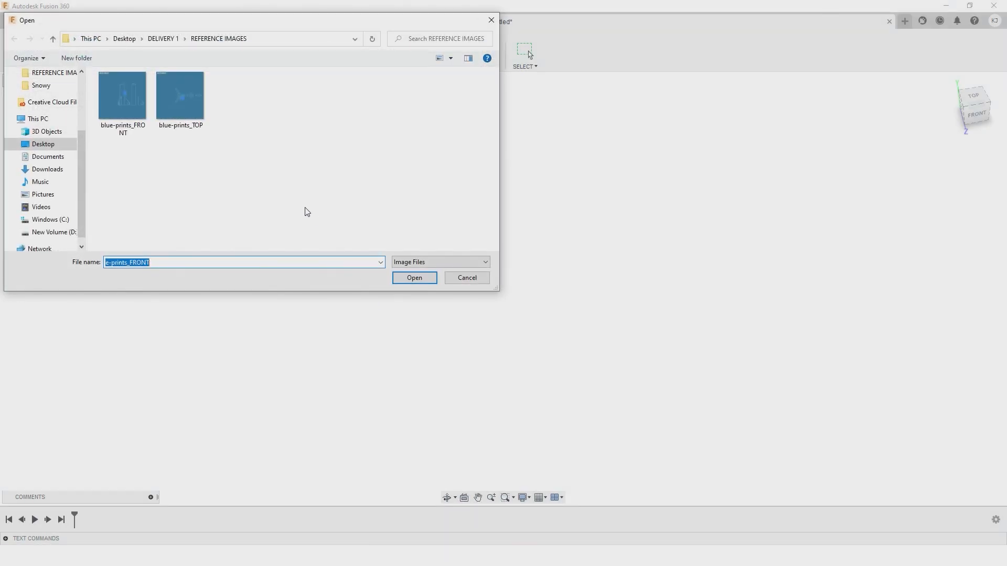
click(121, 91)
click(414, 279)
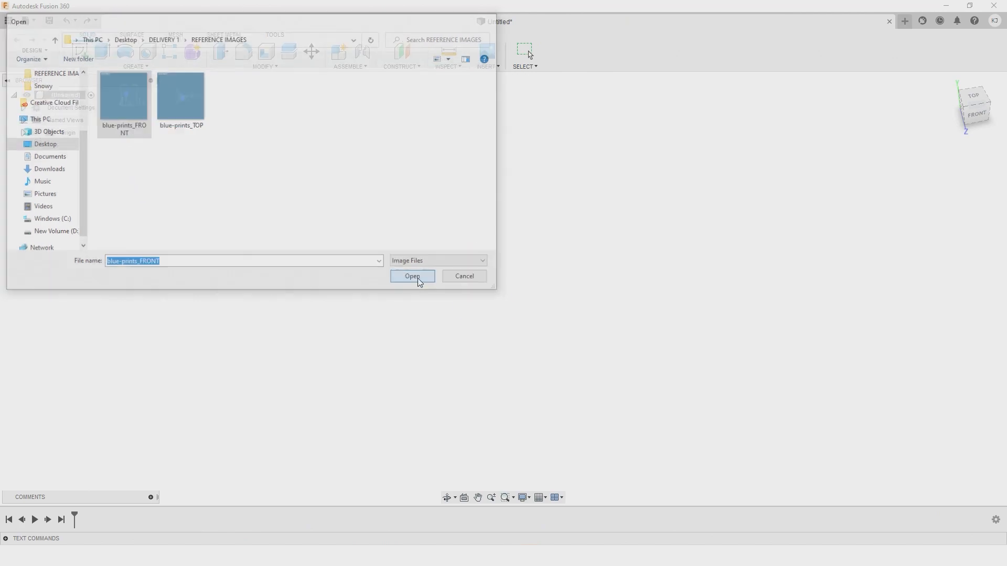
shift+middle_drag(771, 269, 746, 224)
click(973, 111)
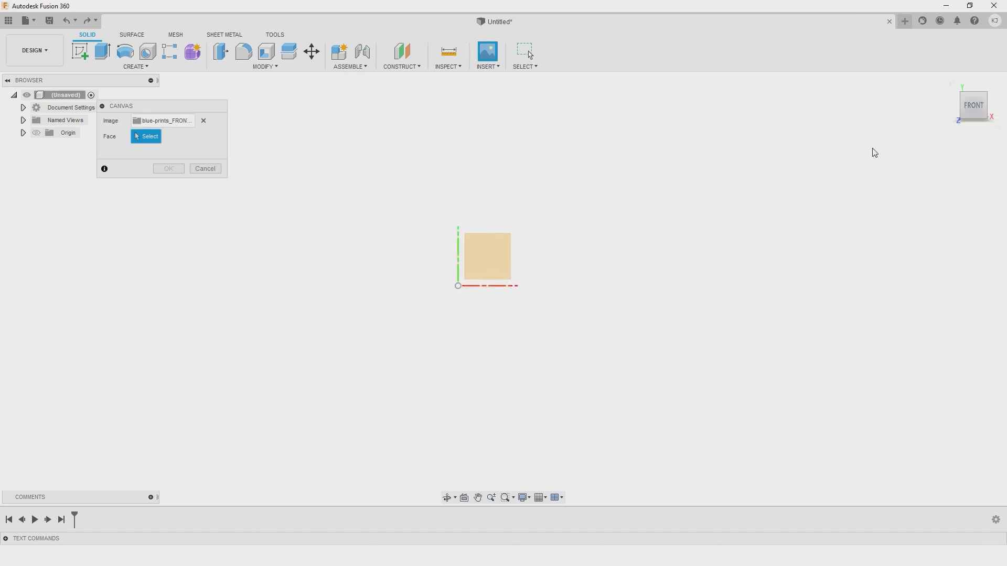
click(491, 257)
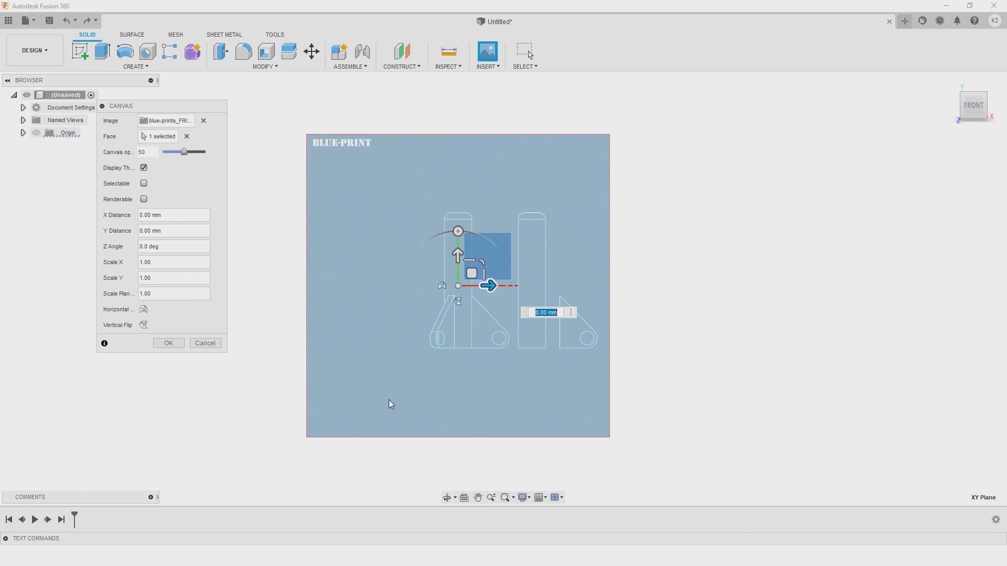
click(168, 343)
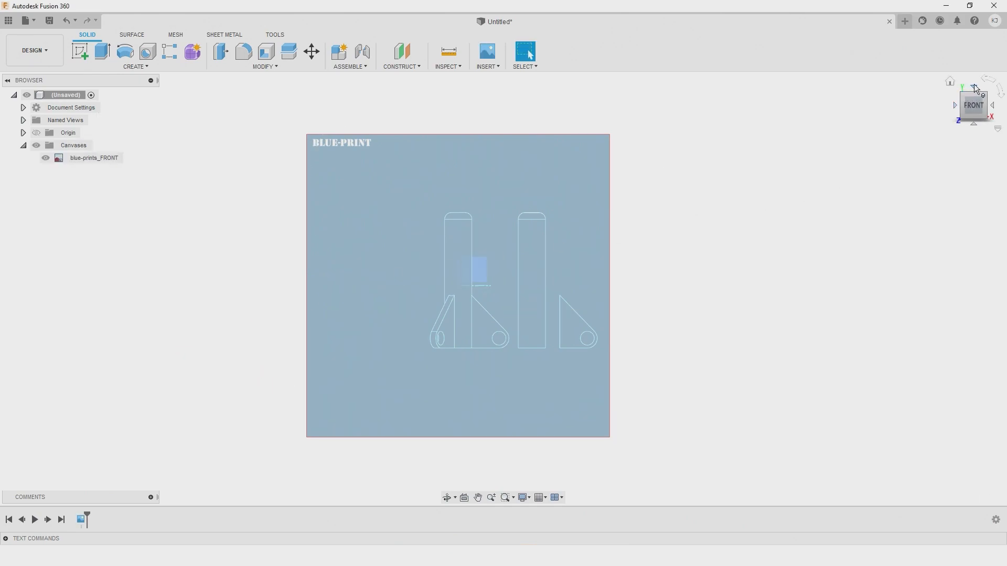
Step: Insert the blue-prints_TOP image from the computer as a canvas on the XZ plane, with its Z angle set to 90 degrees
click(974, 88)
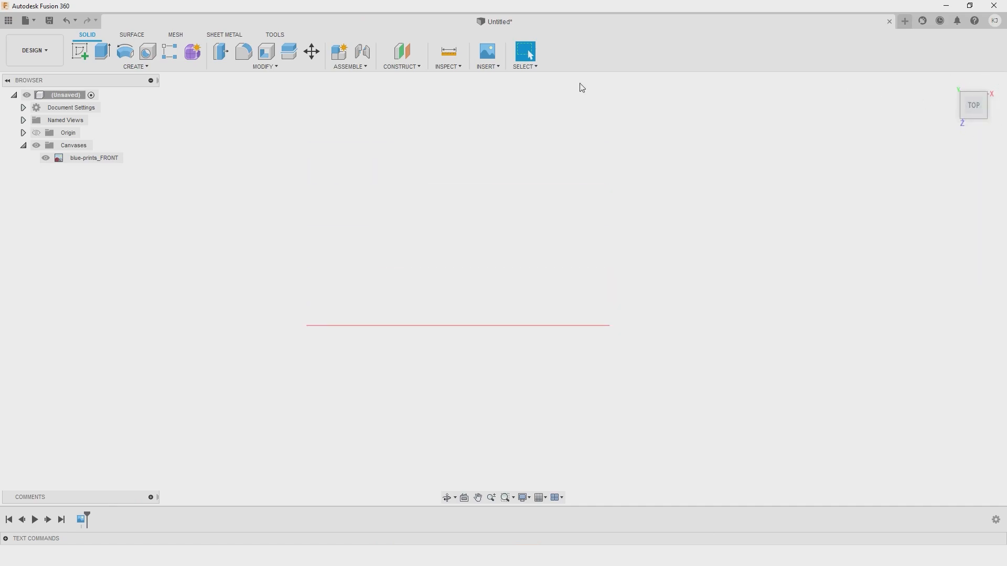
click(491, 51)
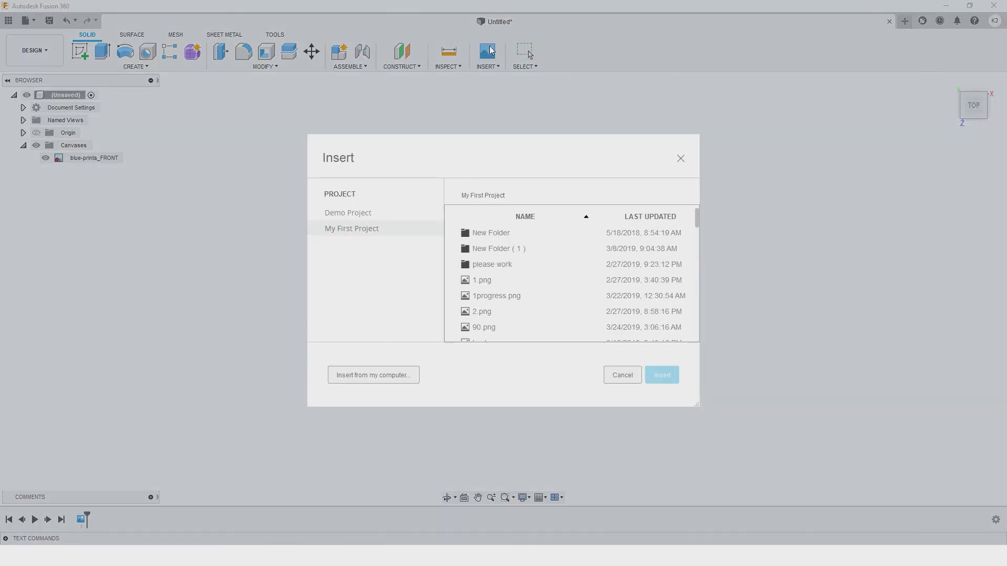
click(382, 379)
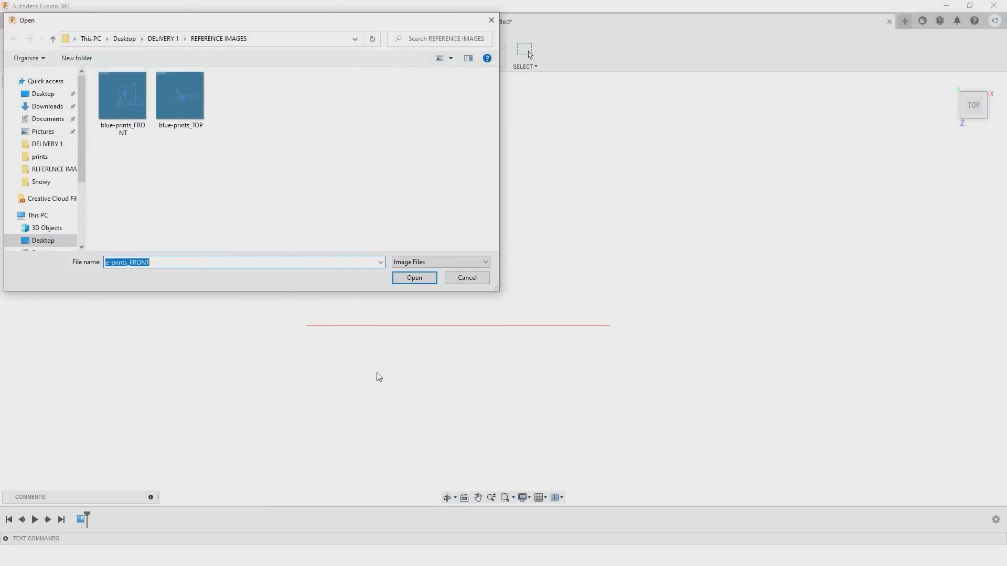
click(180, 95)
click(412, 279)
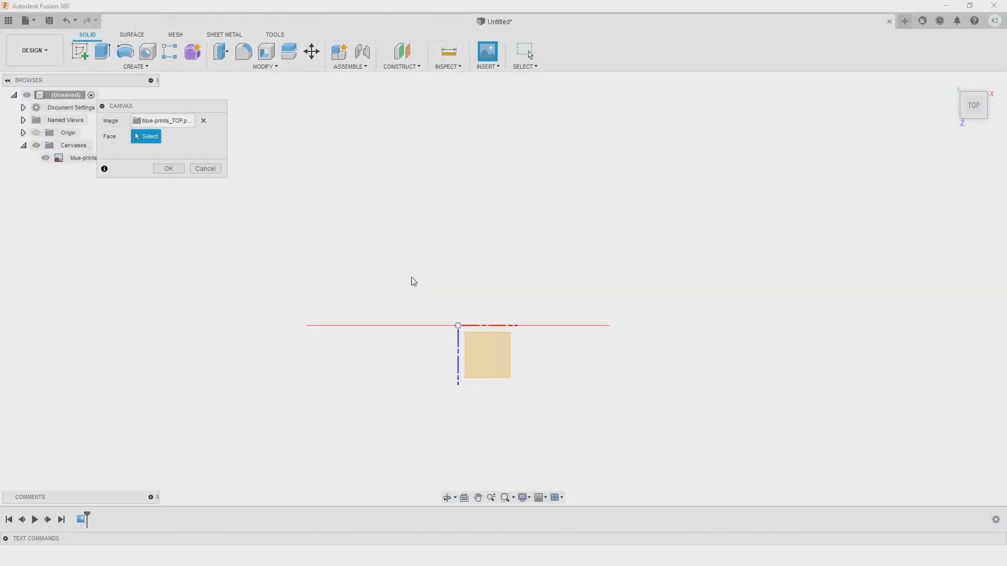
click(497, 364)
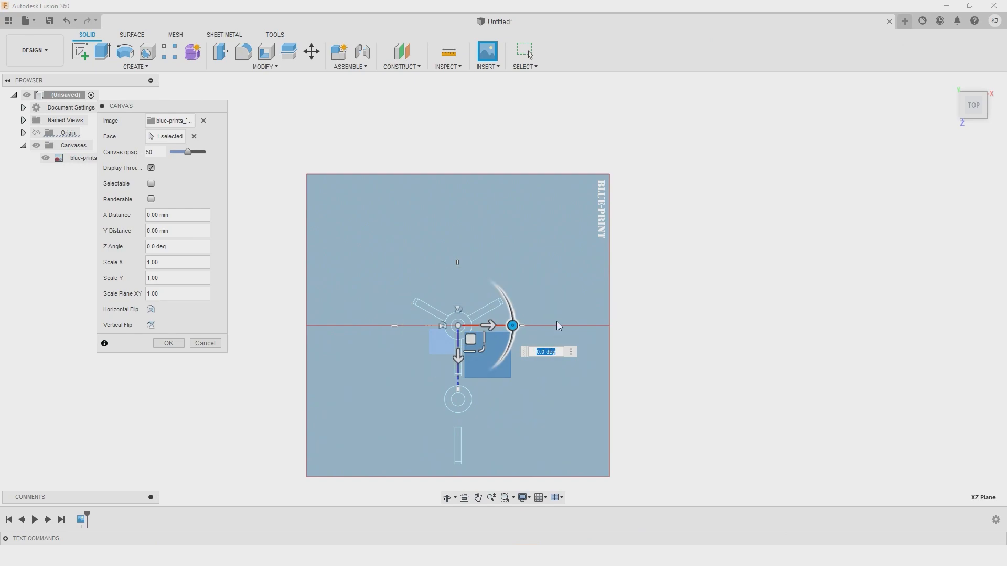
text(90)
key(Return)
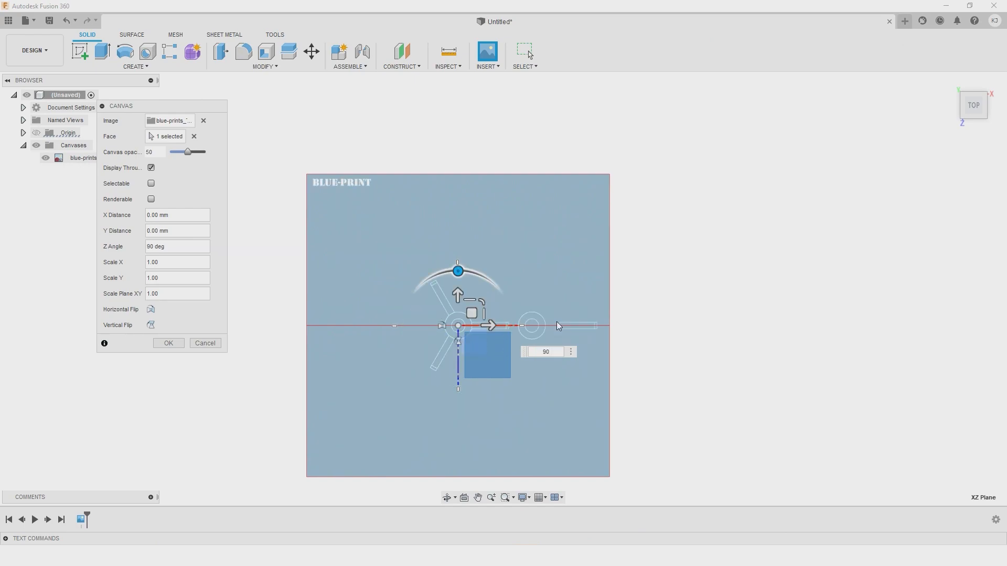
key(Return)
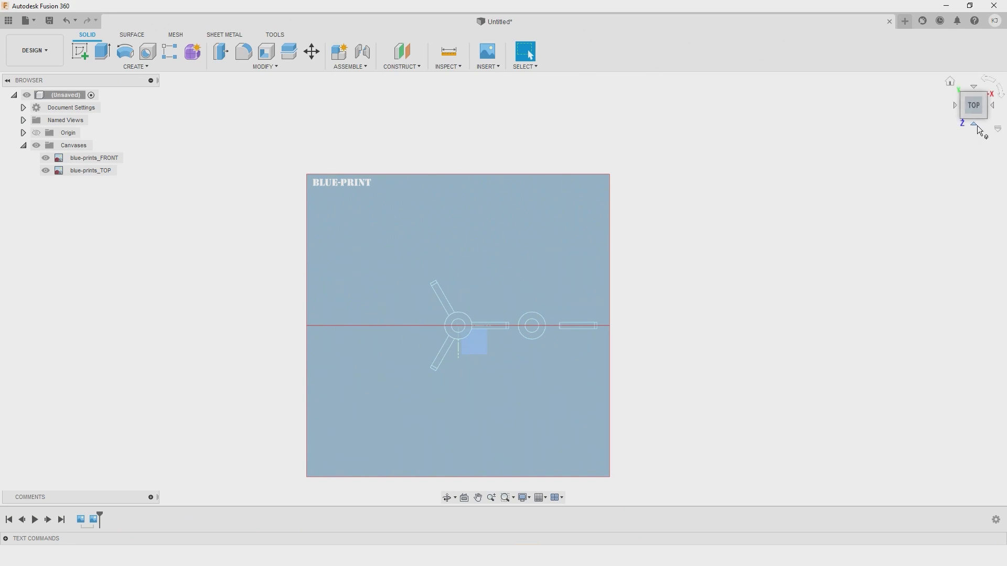
Step: Start a new sketch on the front XY plane, over the front blueprint canvas
click(974, 126)
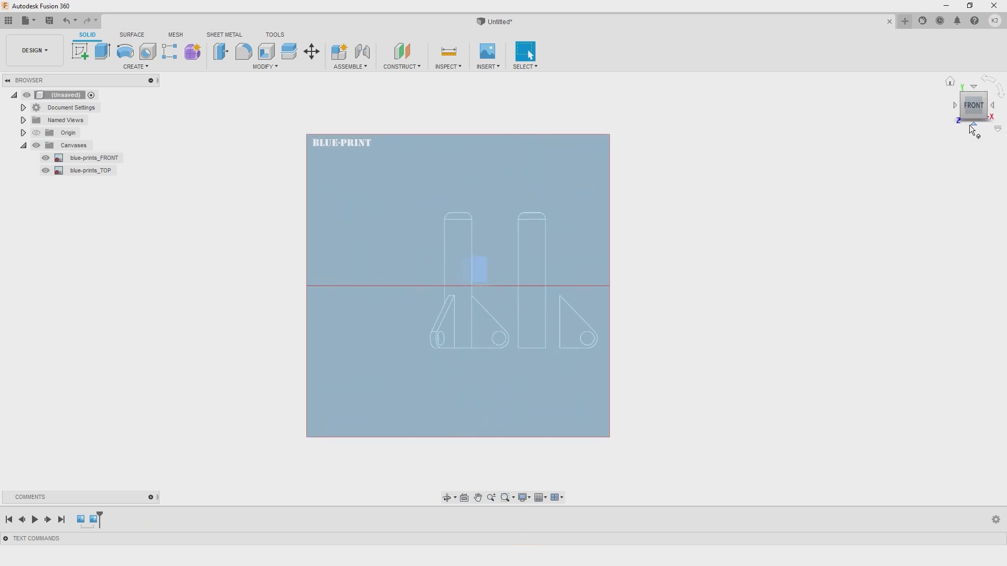
scroll(449, 291, up, 2)
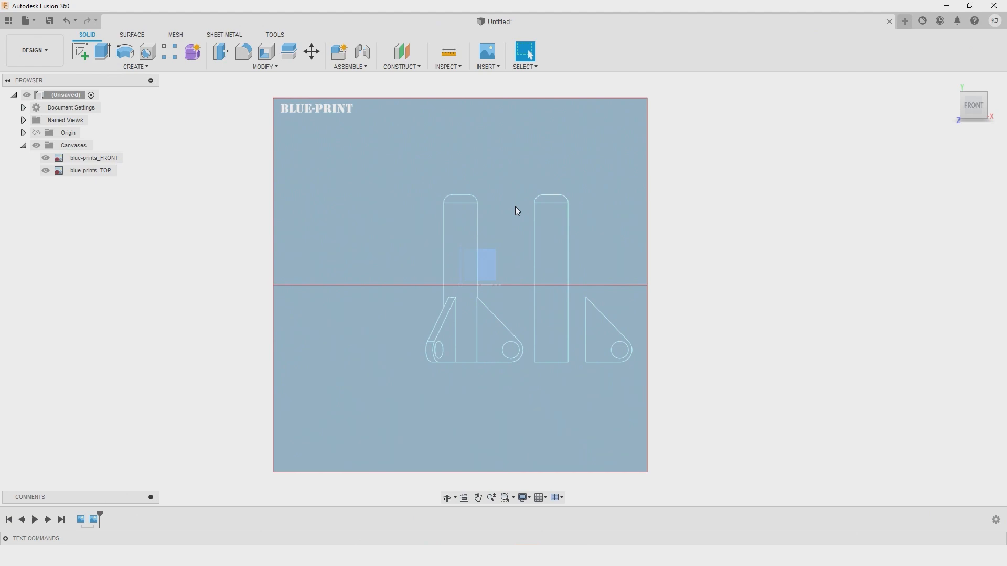
middle_drag(513, 204, 445, 220)
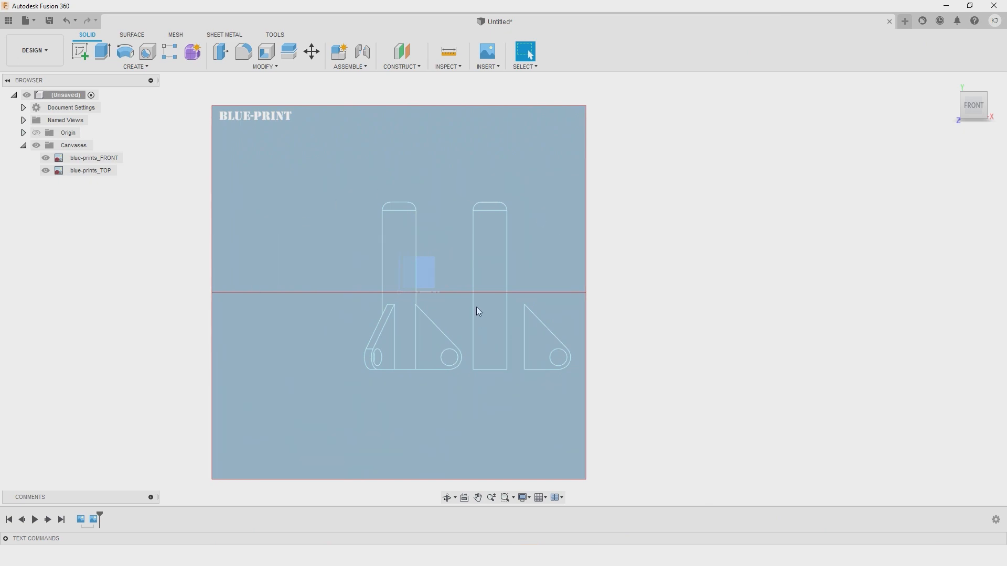
click(81, 52)
click(422, 275)
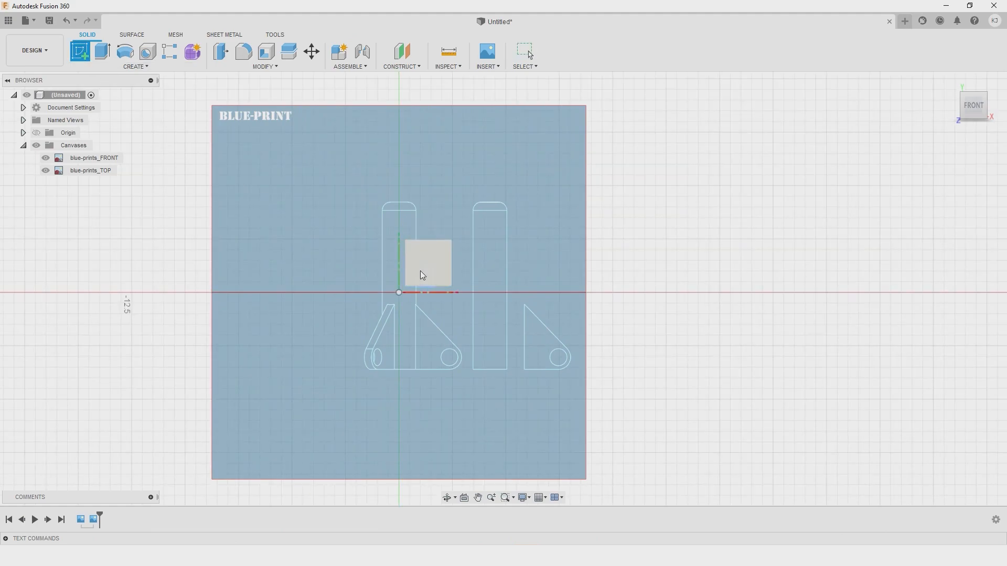
click(443, 251)
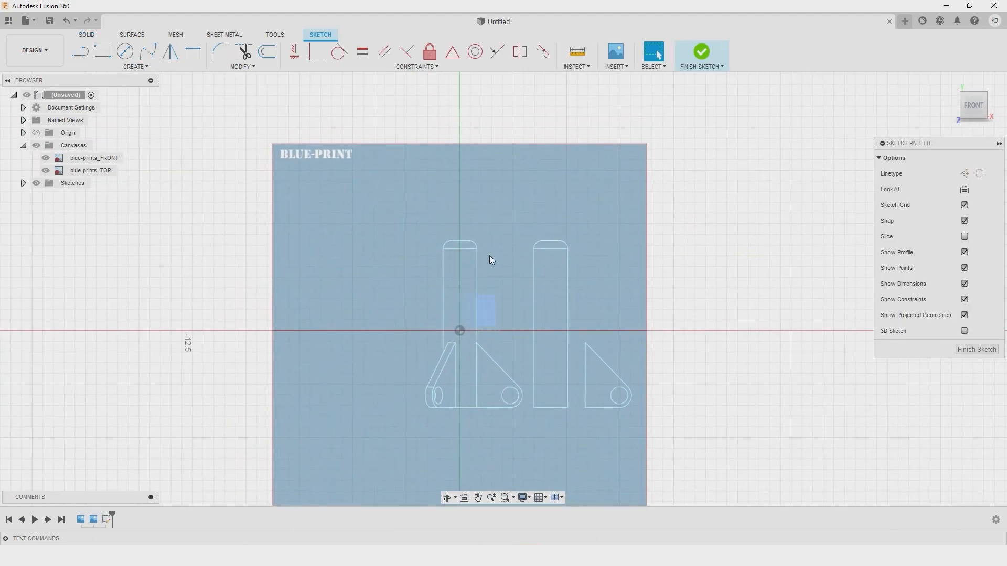
middle_drag(446, 227, 397, 202)
scroll(404, 222, down, 2)
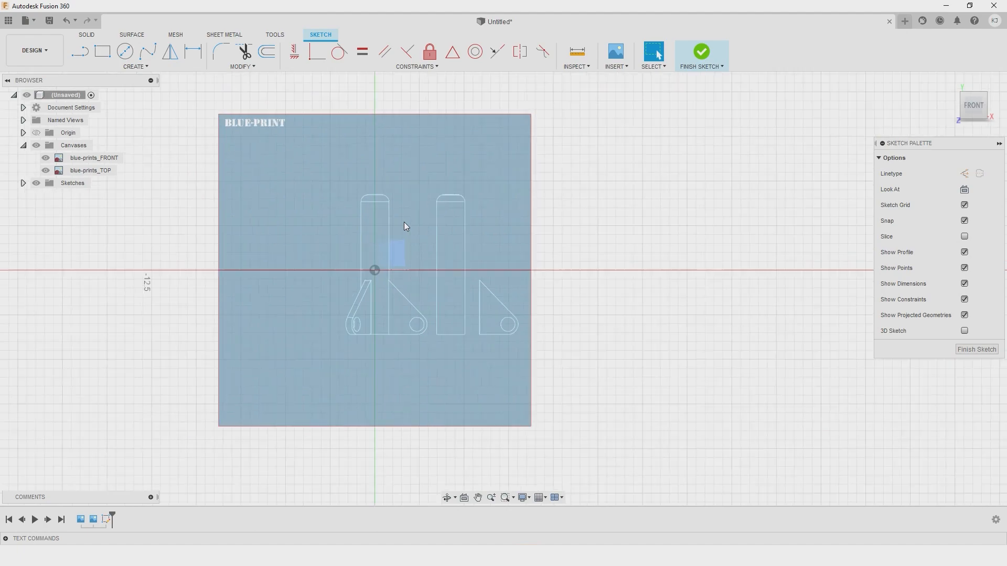
scroll(404, 222, up, 5)
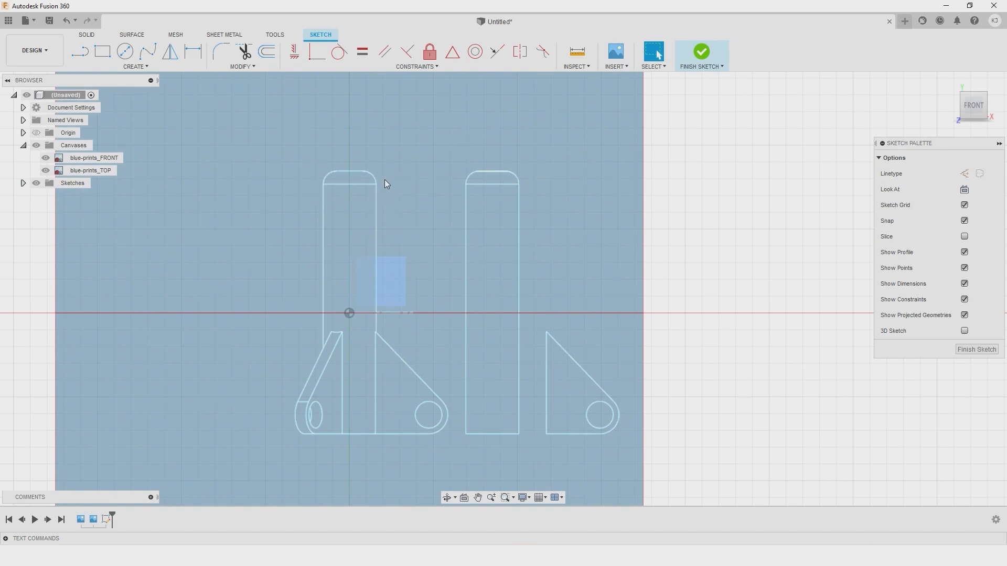
Step: Draw a 2-point rectangle about 0.78 by 7.85 mm from the top centre of the first rocket body to its bottom right corner
click(103, 52)
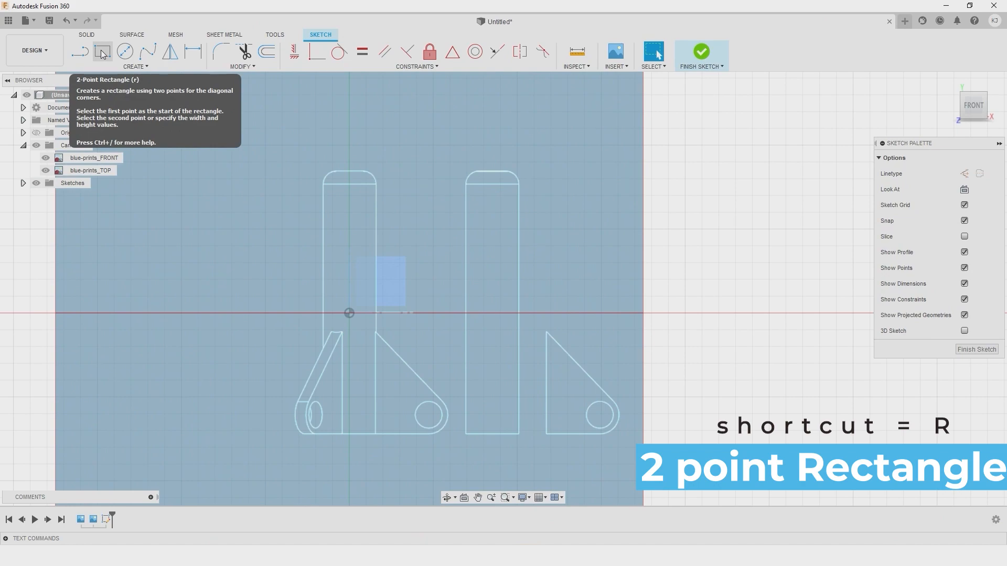
click(132, 67)
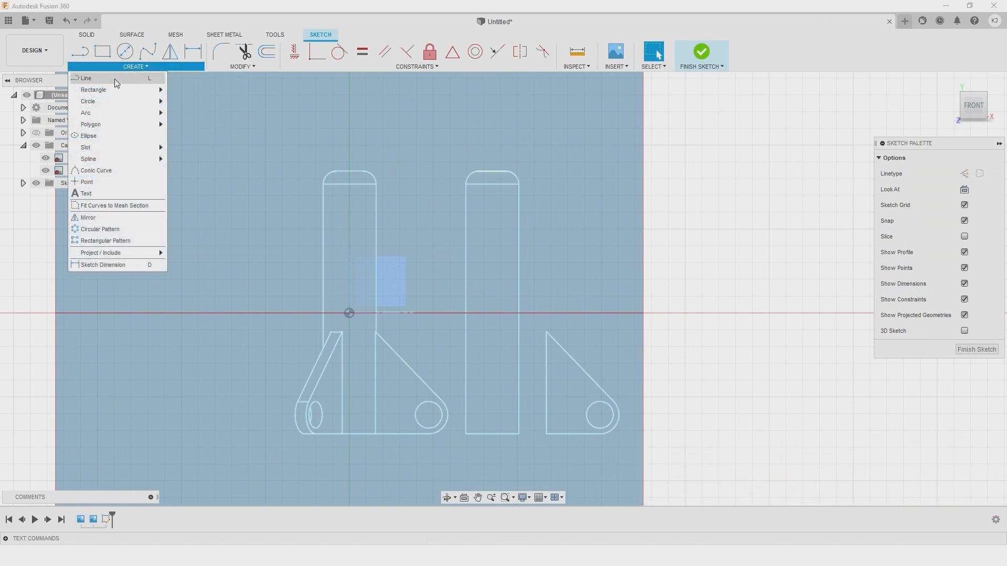
mouse_move(98, 89)
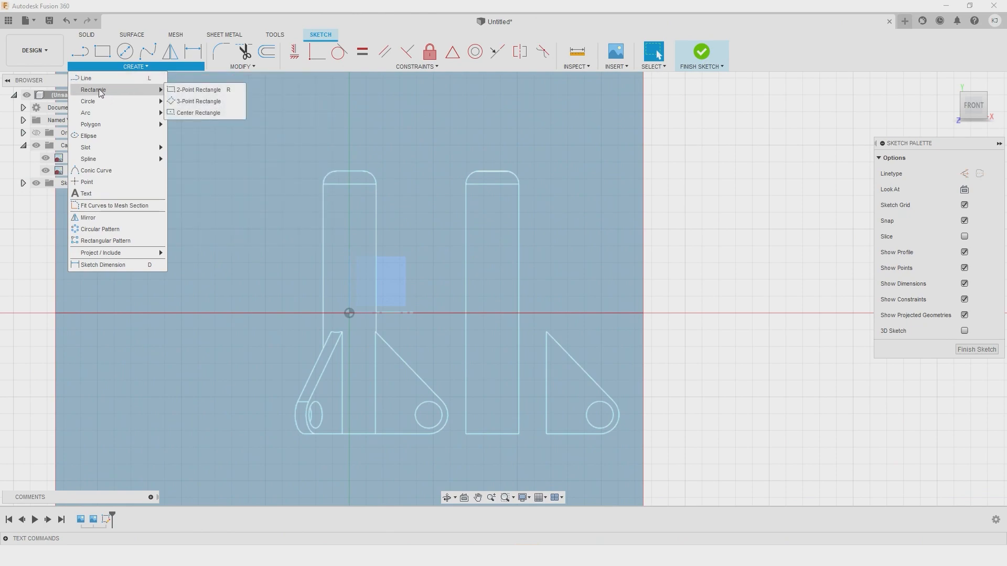
click(203, 93)
scroll(400, 200, up, 1)
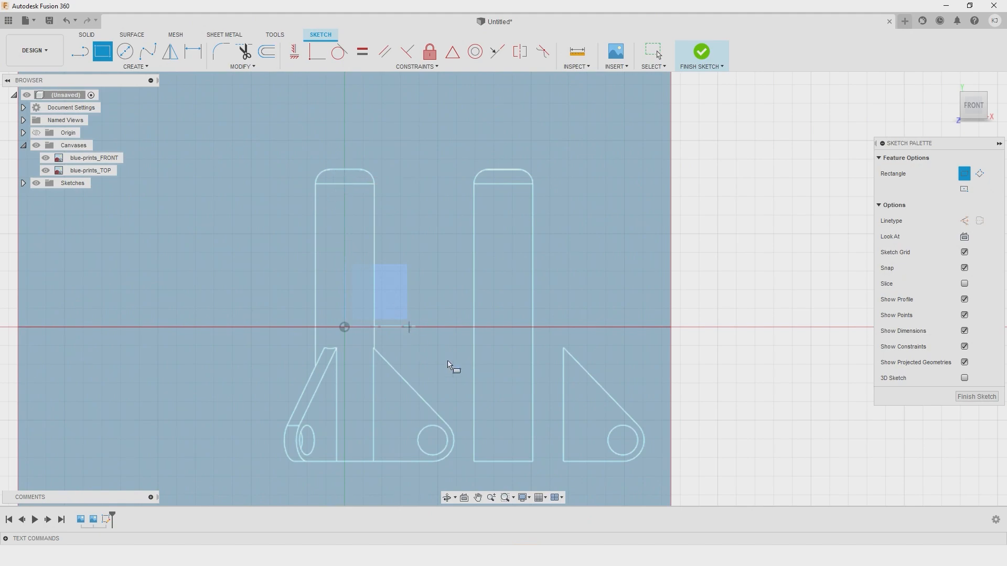
click(540, 499)
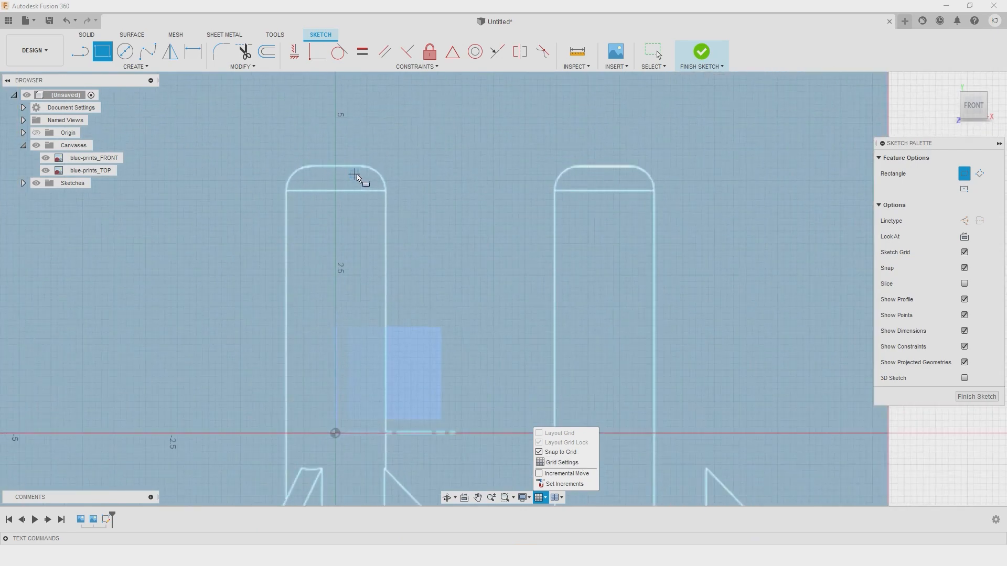
scroll(349, 173, up, 6)
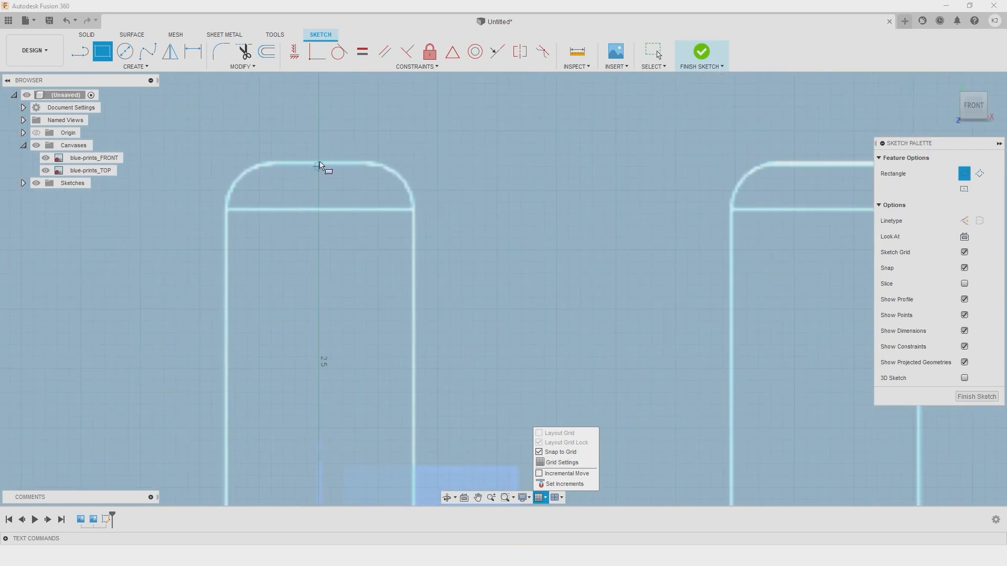
scroll(319, 162, up, 3)
scroll(319, 162, up, 5)
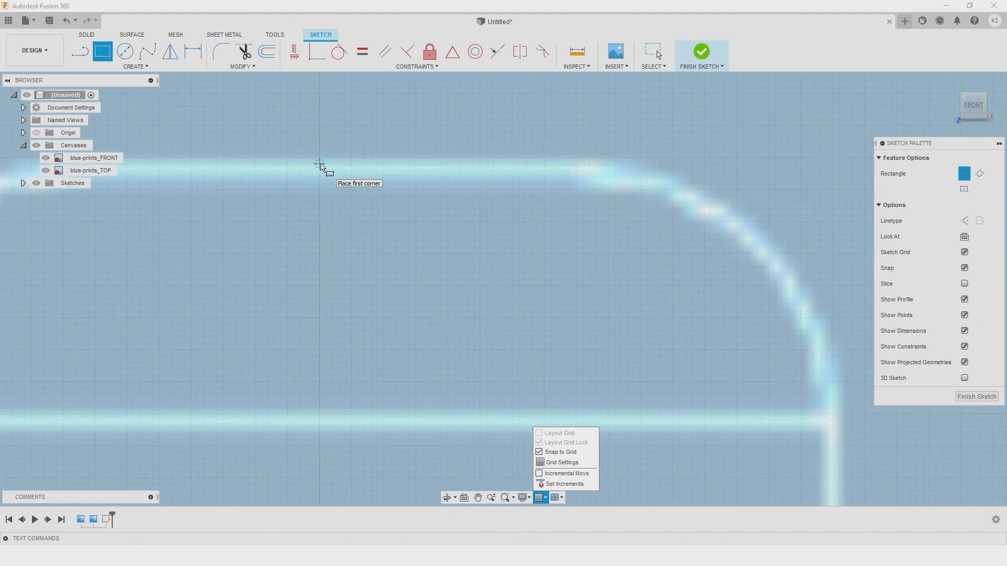
click(320, 164)
scroll(331, 191, down, 8)
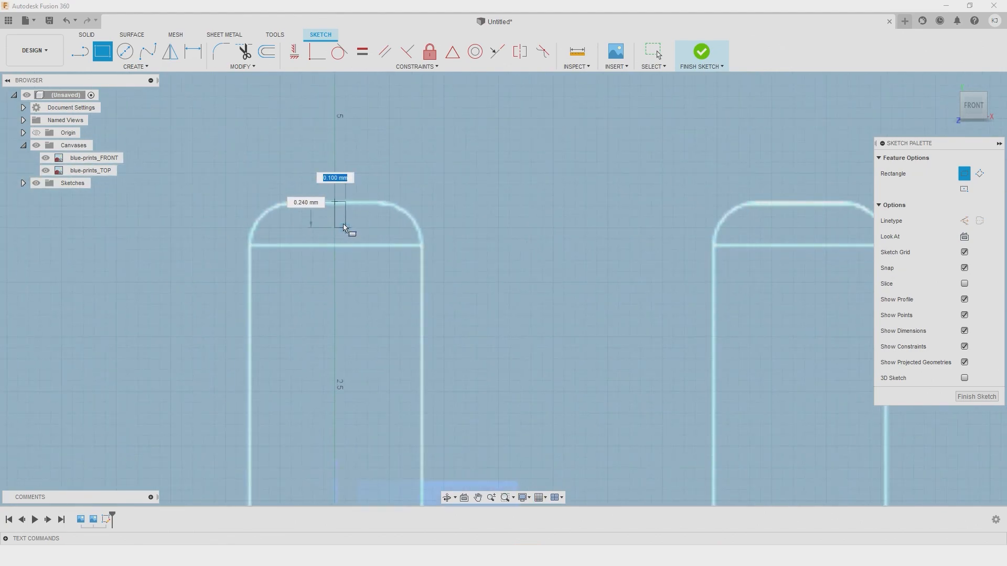
scroll(343, 226, down, 2)
middle_drag(400, 404, 326, 215)
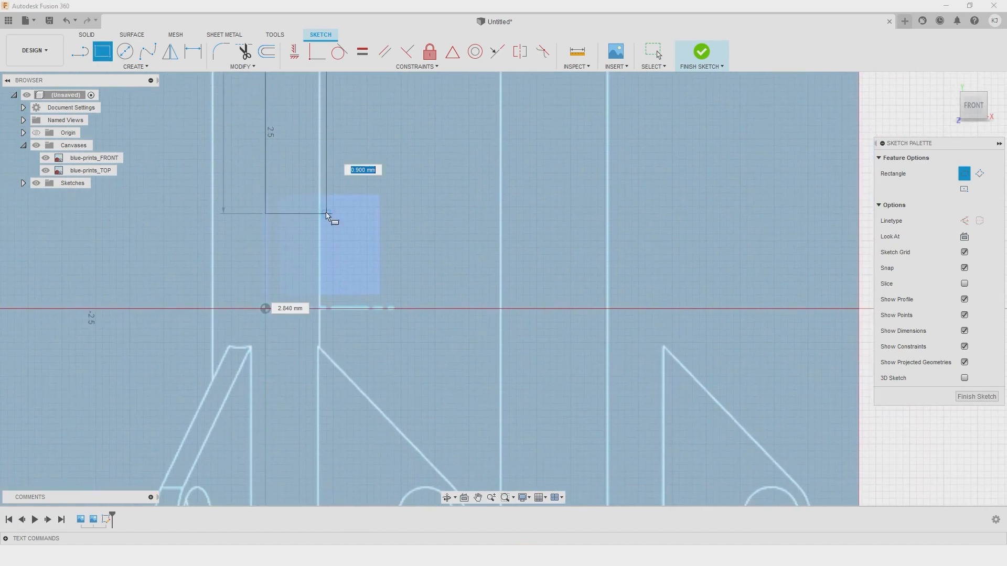
scroll(326, 215, down, 5)
scroll(303, 362, up, 4)
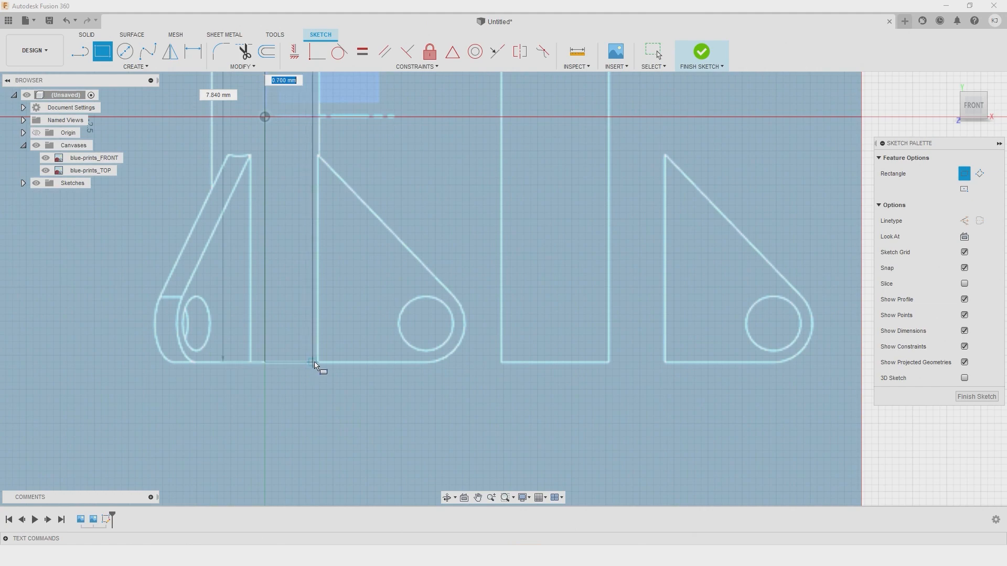
scroll(317, 365, up, 6)
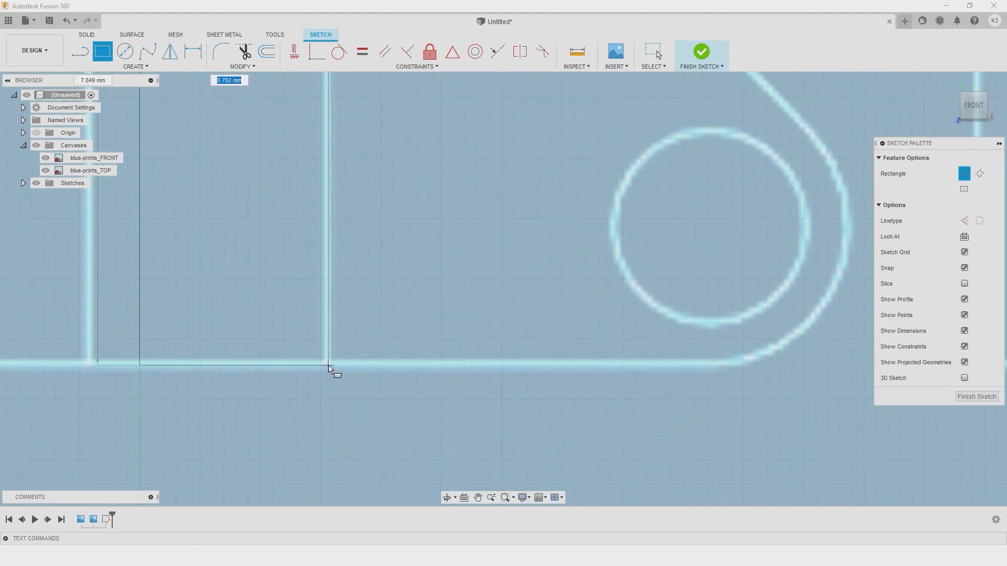
click(328, 365)
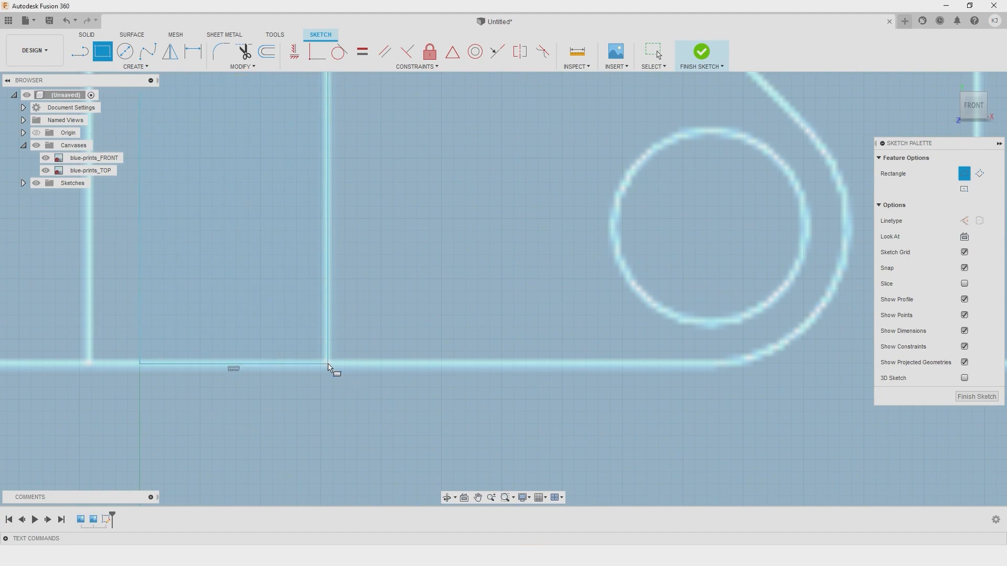
scroll(326, 362, down, 6)
scroll(323, 339, down, 4)
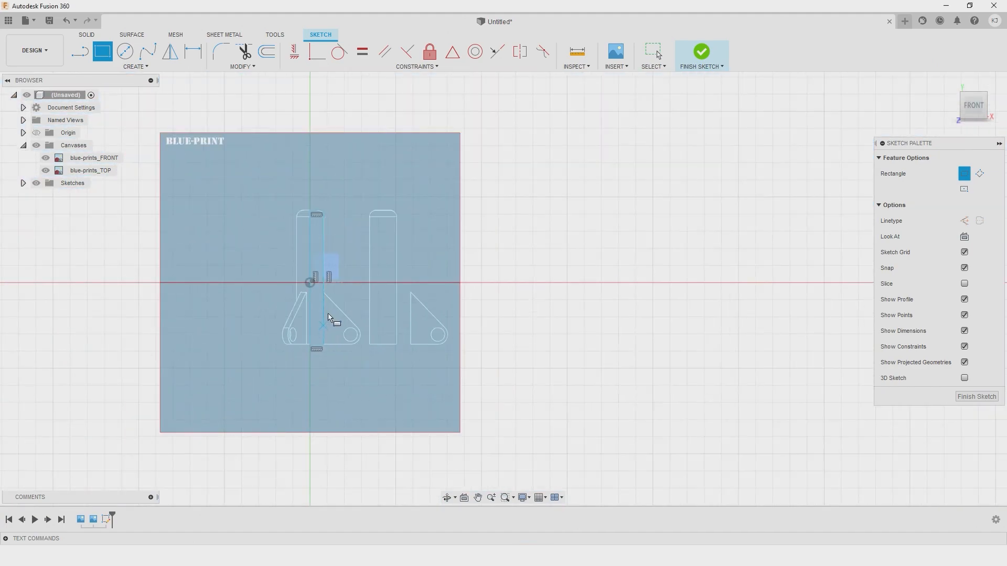
scroll(321, 283, up, 4)
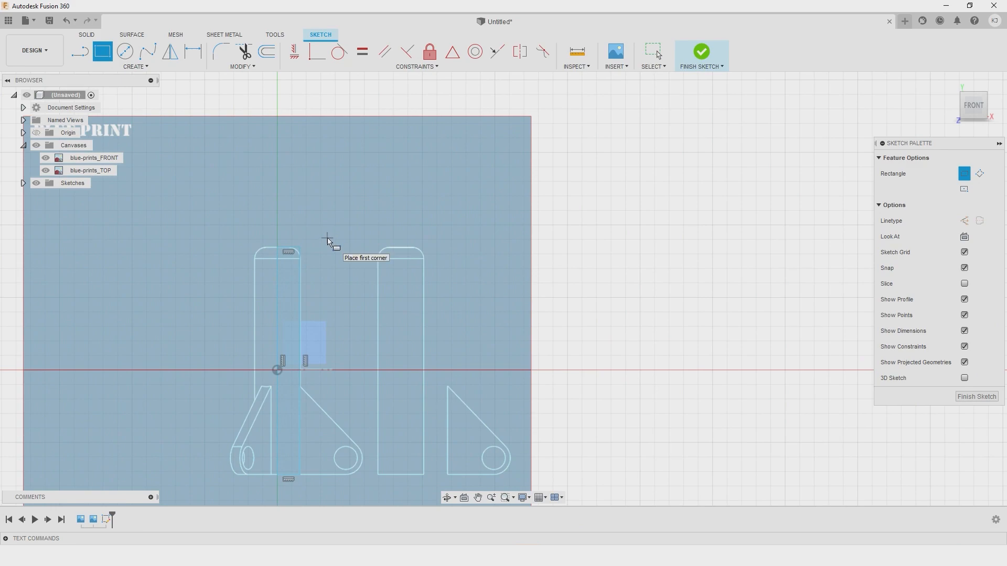
right_click(327, 241)
click(369, 238)
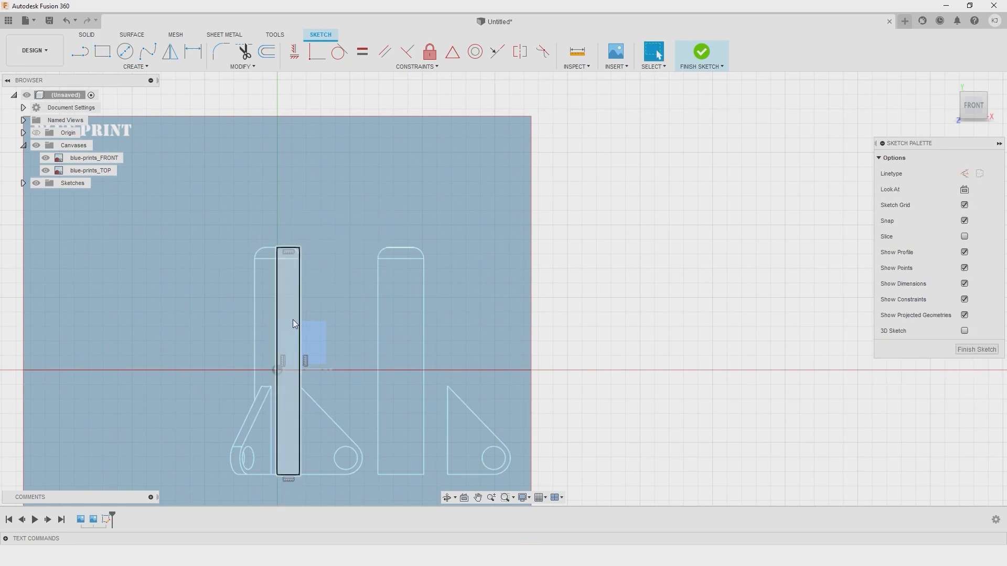
Step: Finish the sketch and revolve the rectangle profile 360 degrees around its inner long edge as a new body
click(703, 52)
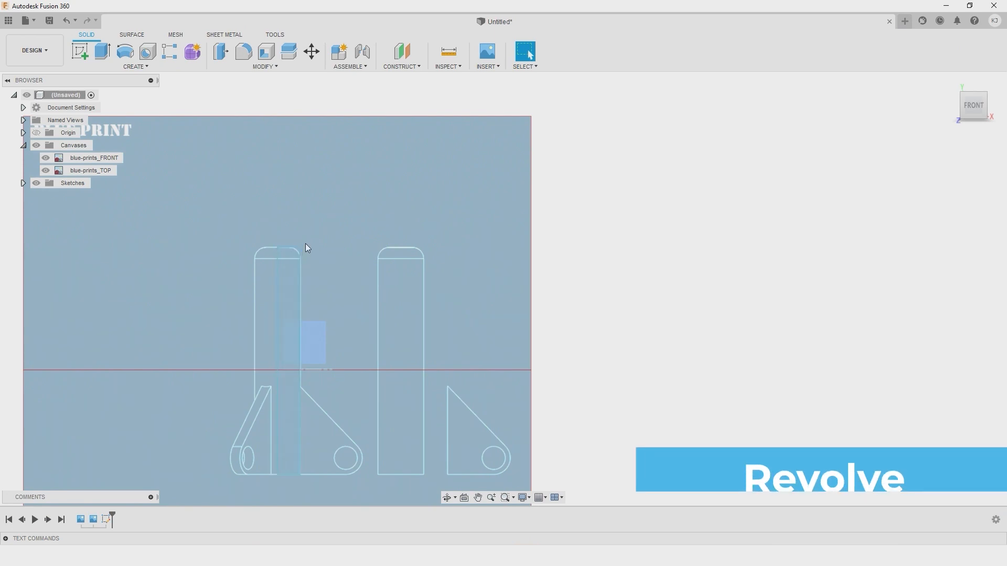
scroll(305, 242, up, 5)
scroll(294, 247, down, 4)
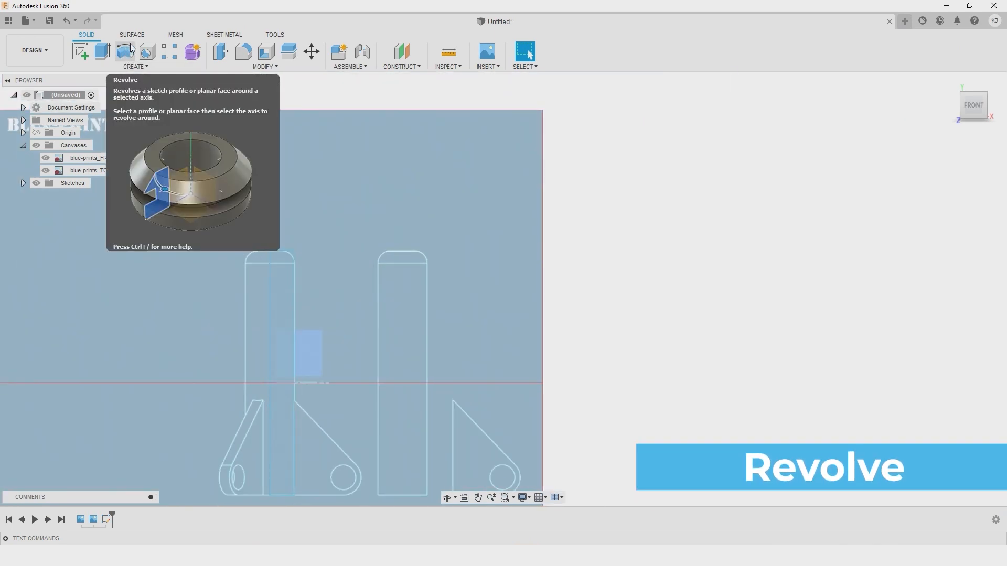
click(140, 67)
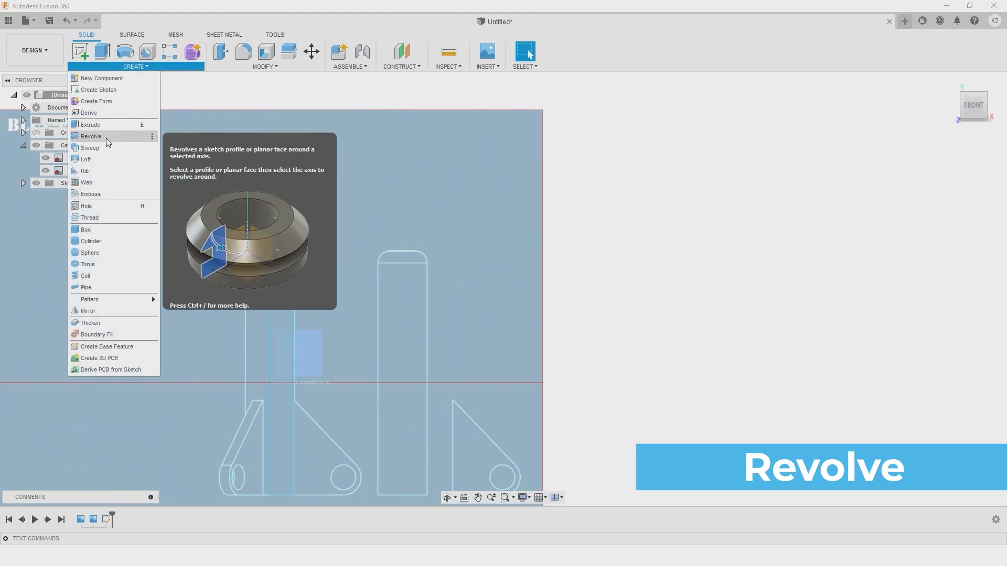
click(91, 137)
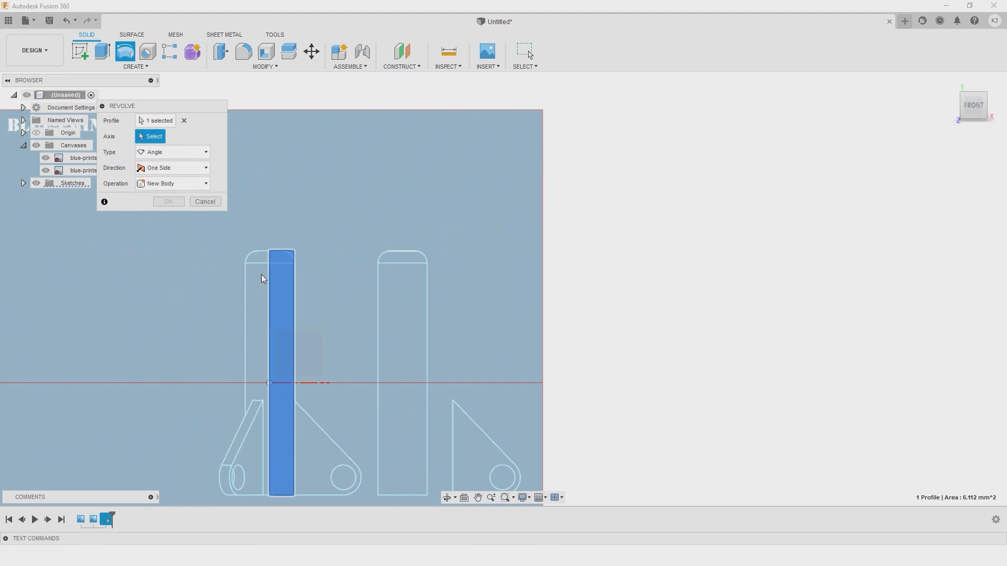
click(269, 342)
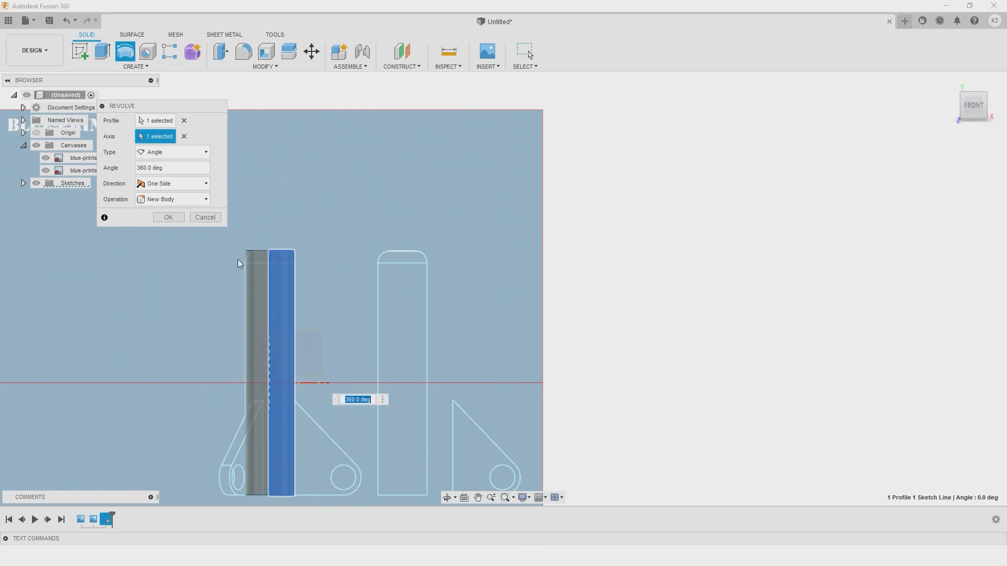
scroll(285, 267, down, 3)
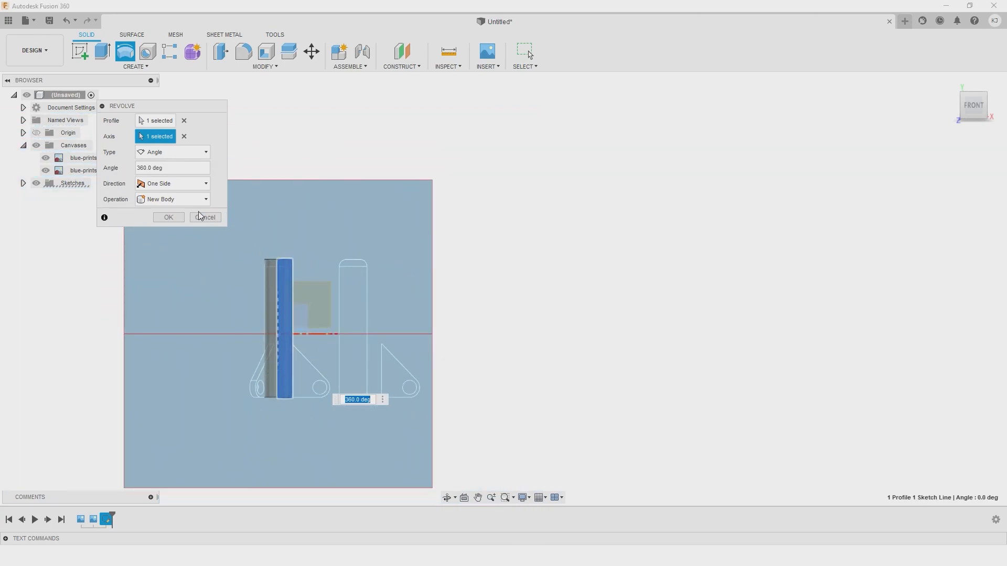
click(167, 217)
Step: Fillet the top circular edge of the cylinder with a radius of about 0.39 mm to match the blueprint's rounded nose
scroll(315, 268, up, 5)
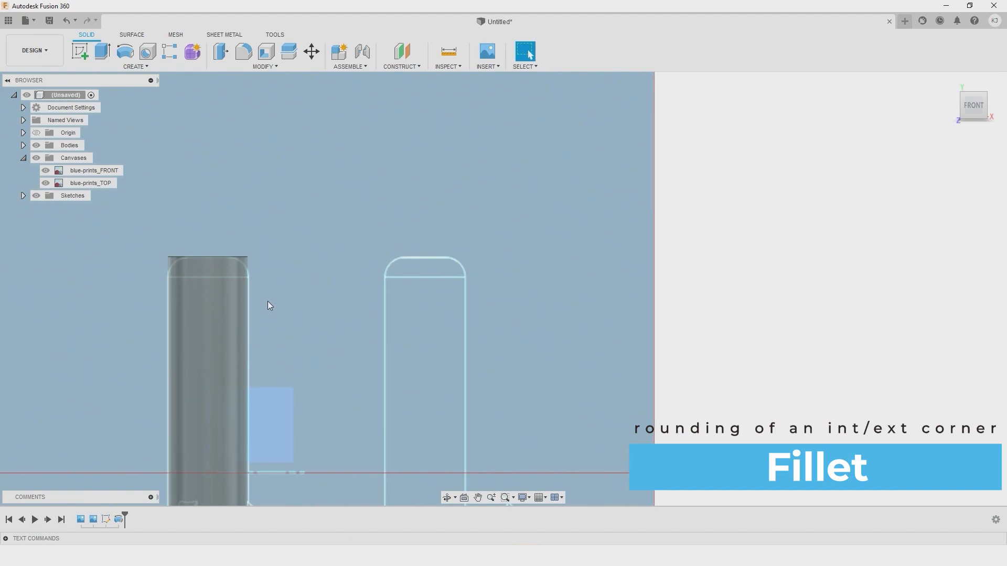
click(248, 68)
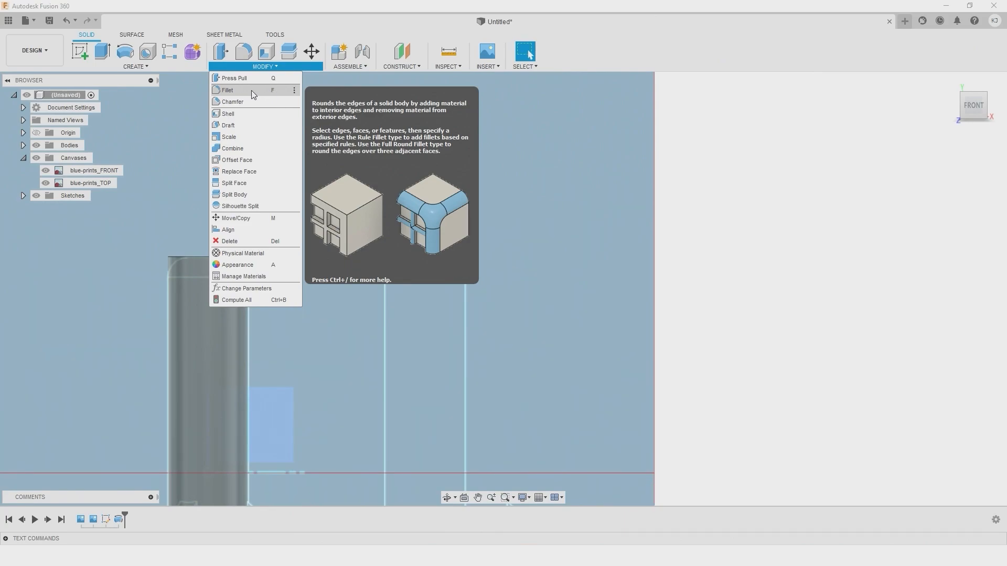
click(251, 91)
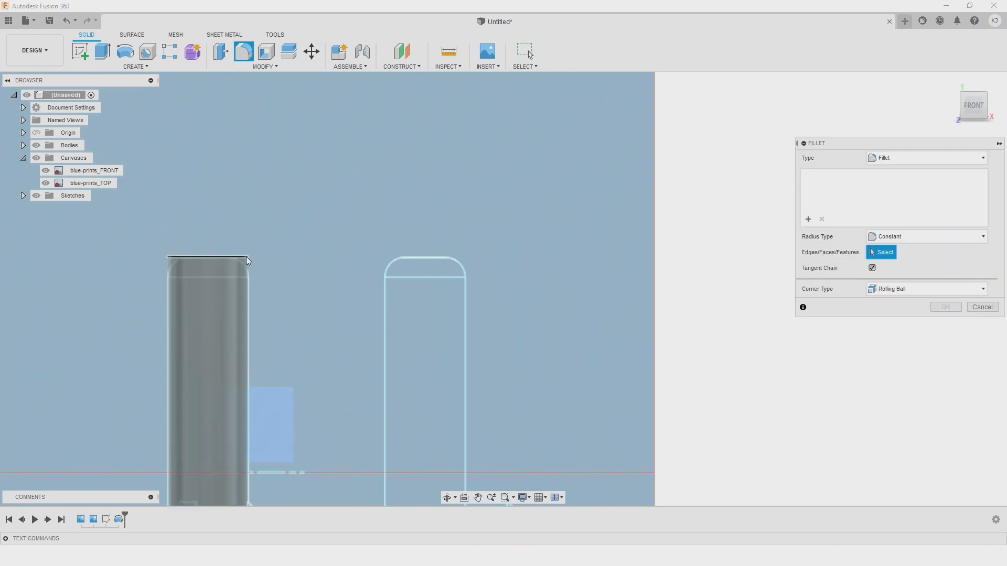
click(248, 257)
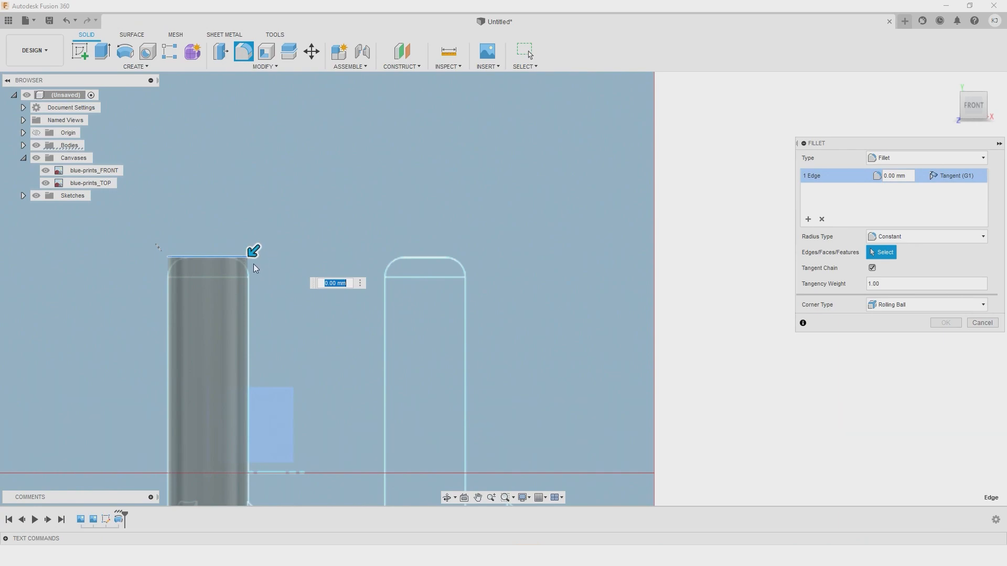
scroll(257, 270, up, 5)
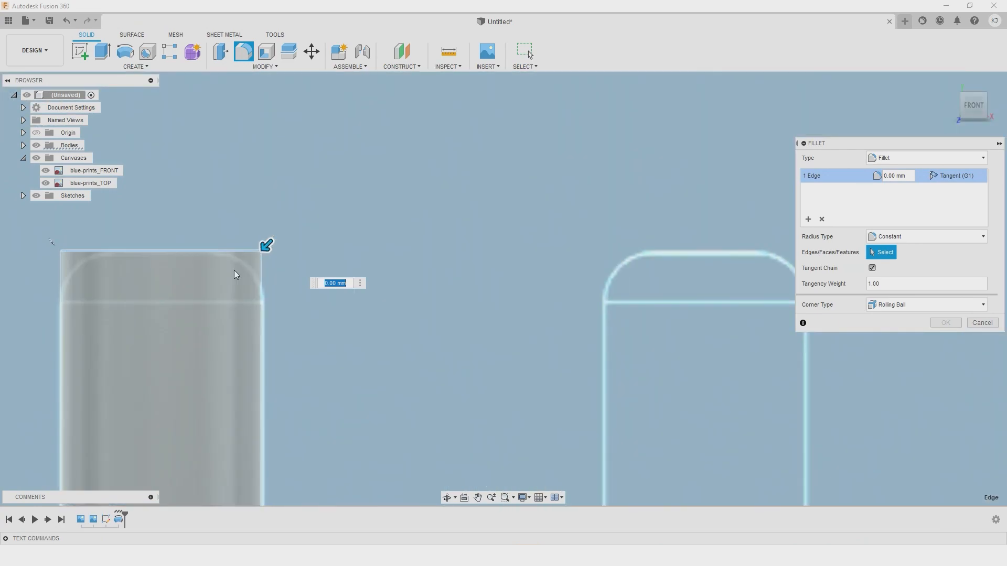
drag(267, 248, 255, 265)
right_click(324, 238)
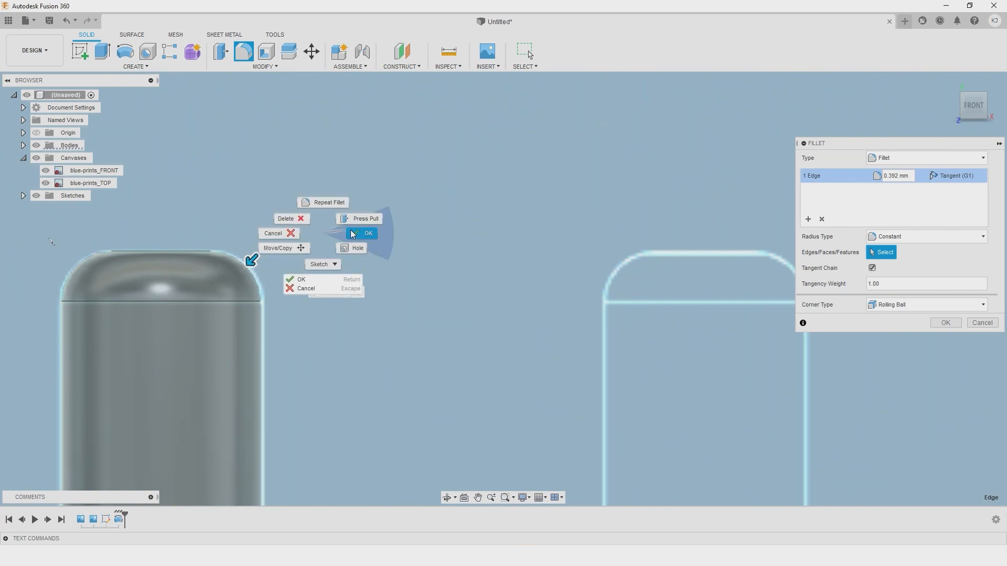
click(360, 233)
Step: Start a new sketch on the front XY plane for tracing the fin
scroll(306, 275, down, 3)
scroll(314, 273, down, 5)
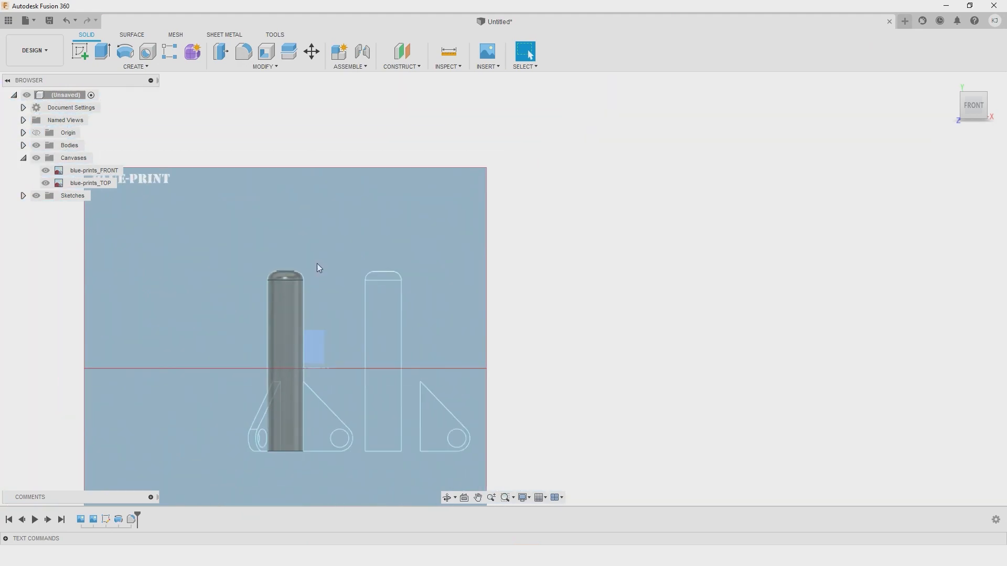
scroll(418, 433, up, 1)
middle_drag(417, 433, 452, 272)
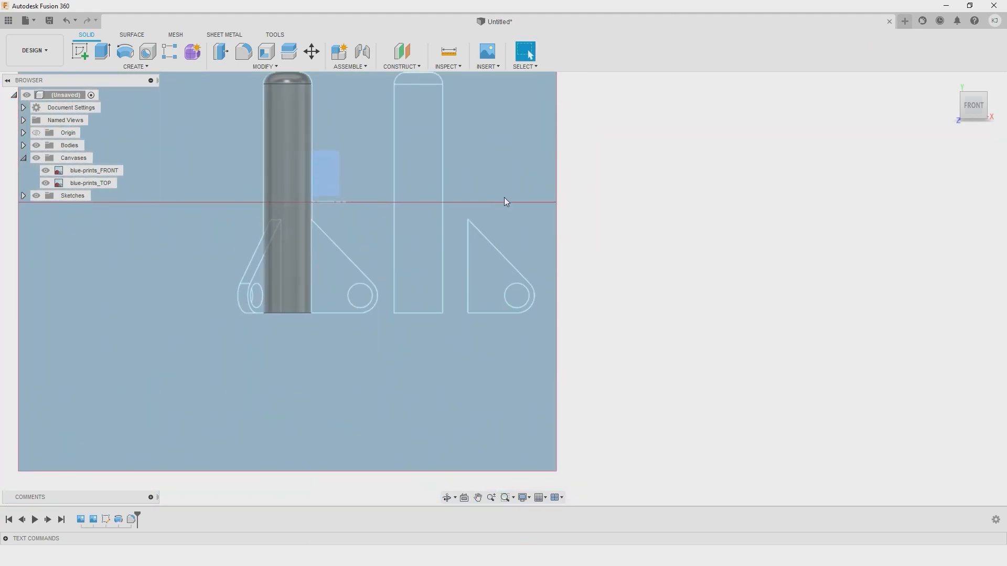
middle_drag(347, 212, 321, 282)
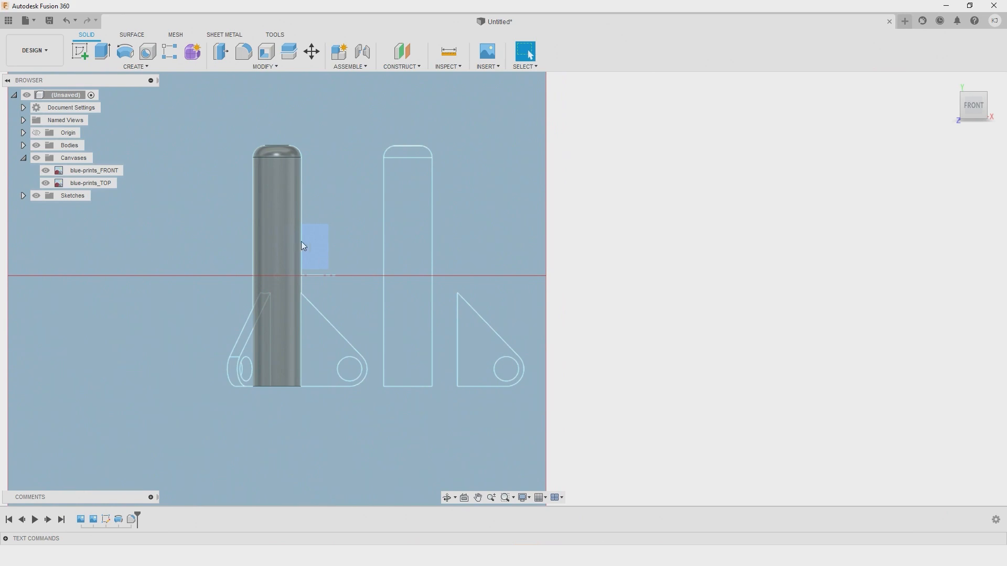
click(82, 53)
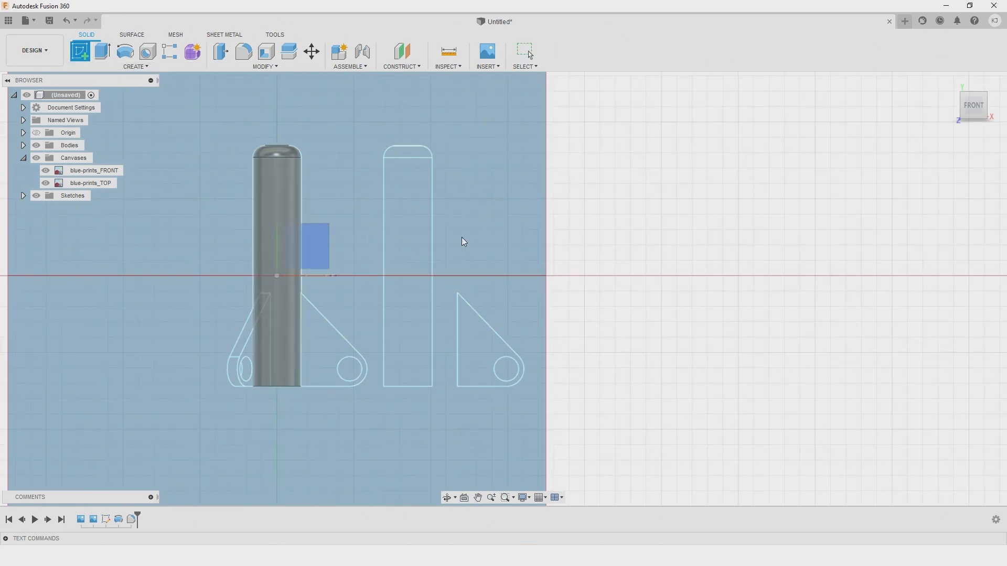
click(321, 241)
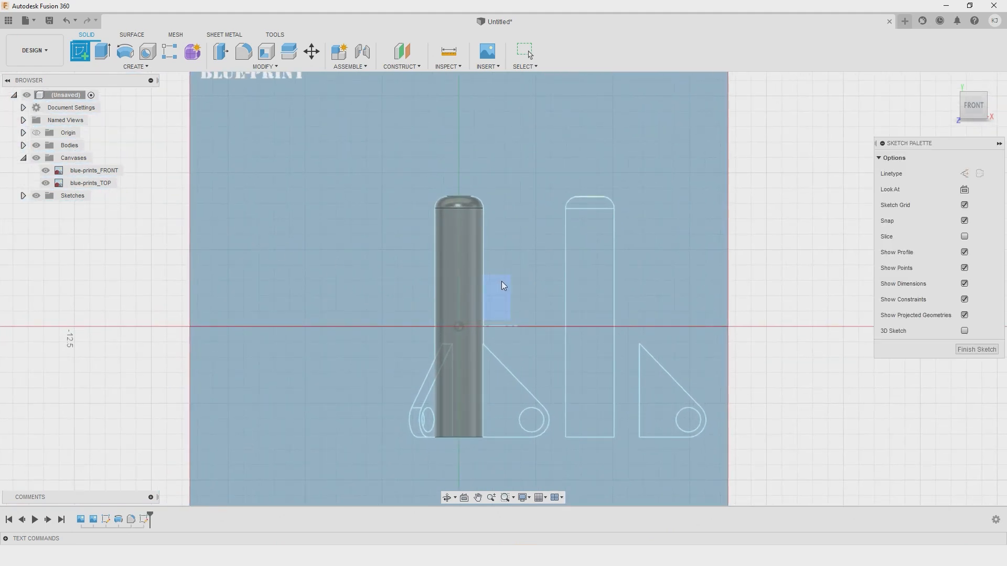
Step: Draw a vertical line about 3.05 mm long from the fin's top corner, just inside the cylinder's edge, down to the base
scroll(382, 318, up, 5)
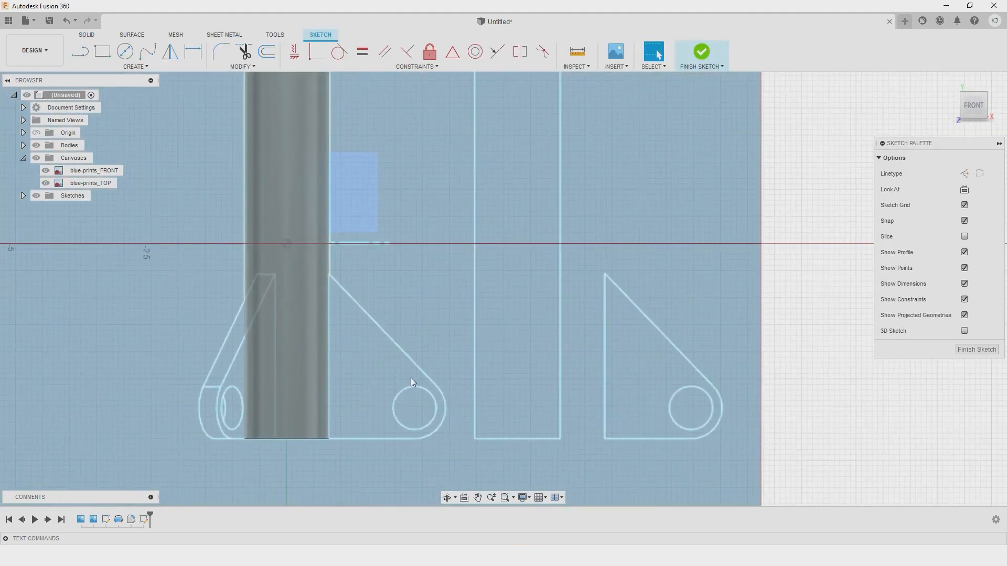
middle_drag(408, 376, 334, 306)
scroll(325, 320, up, 5)
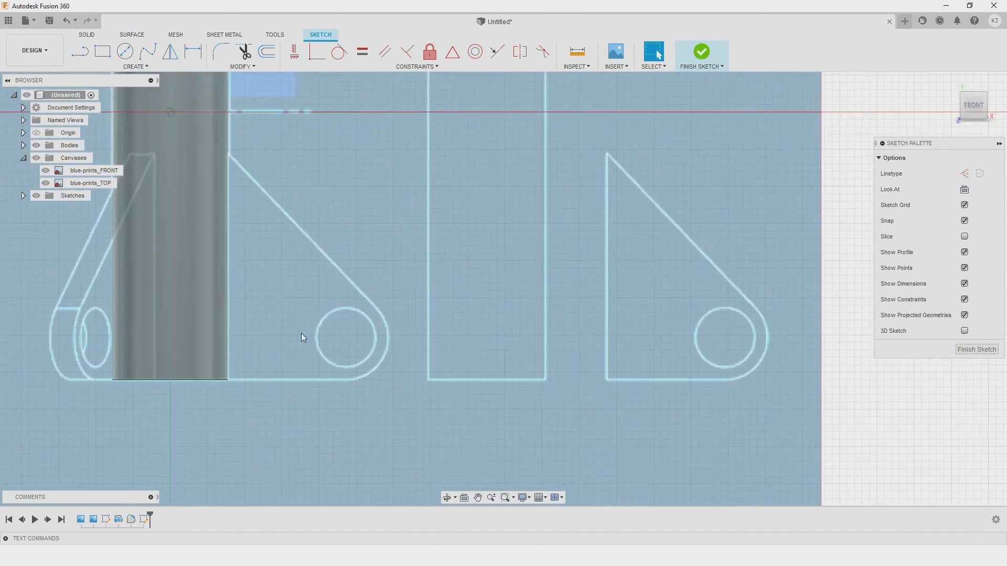
click(84, 54)
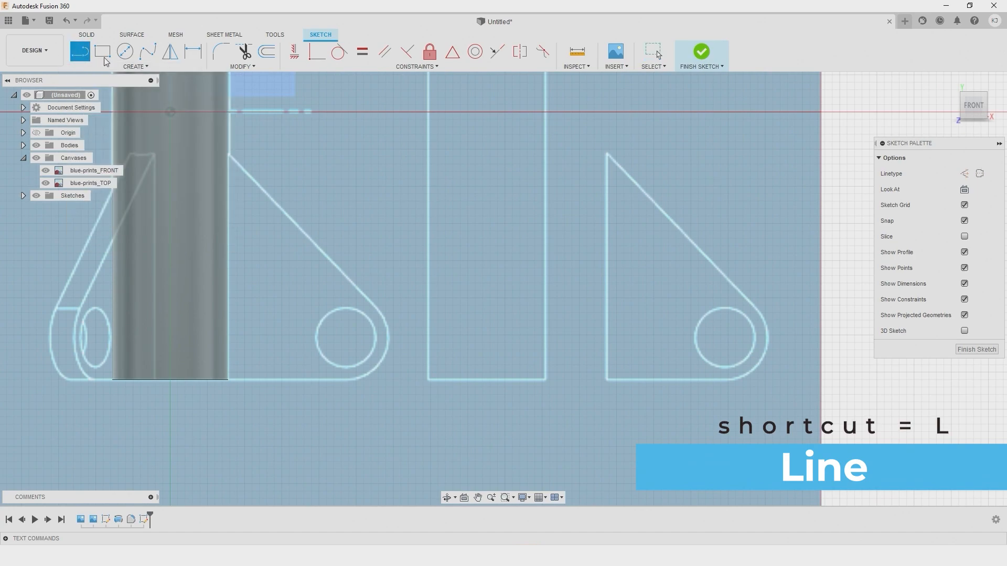
click(139, 68)
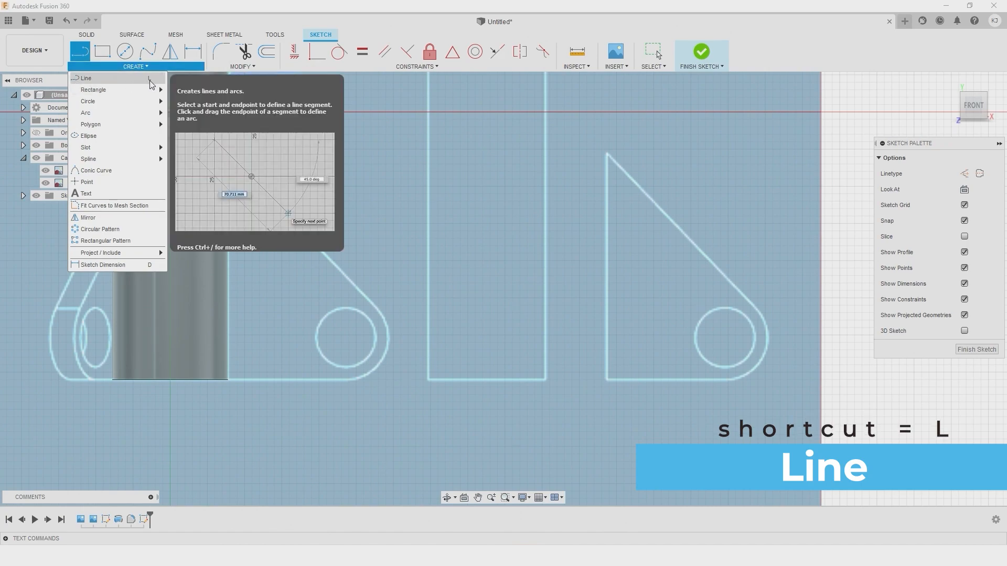
click(121, 78)
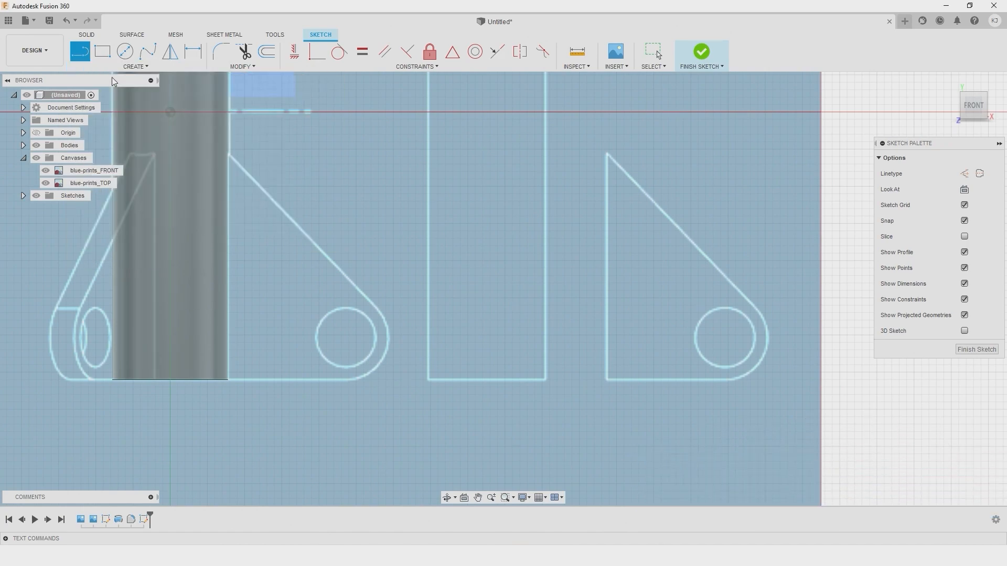
scroll(259, 204, up, 6)
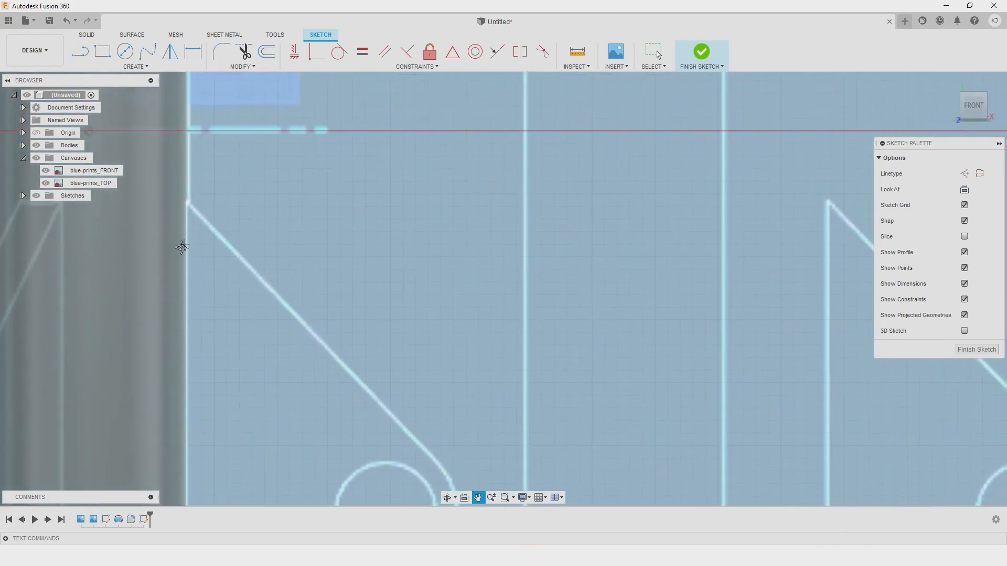
scroll(175, 210, up, 2)
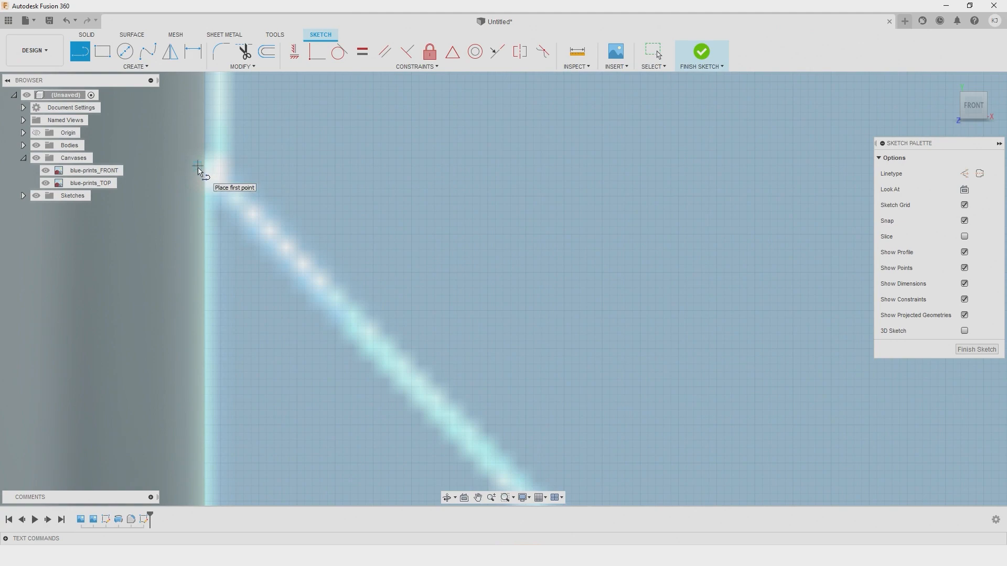
click(198, 167)
scroll(188, 257, up, 3)
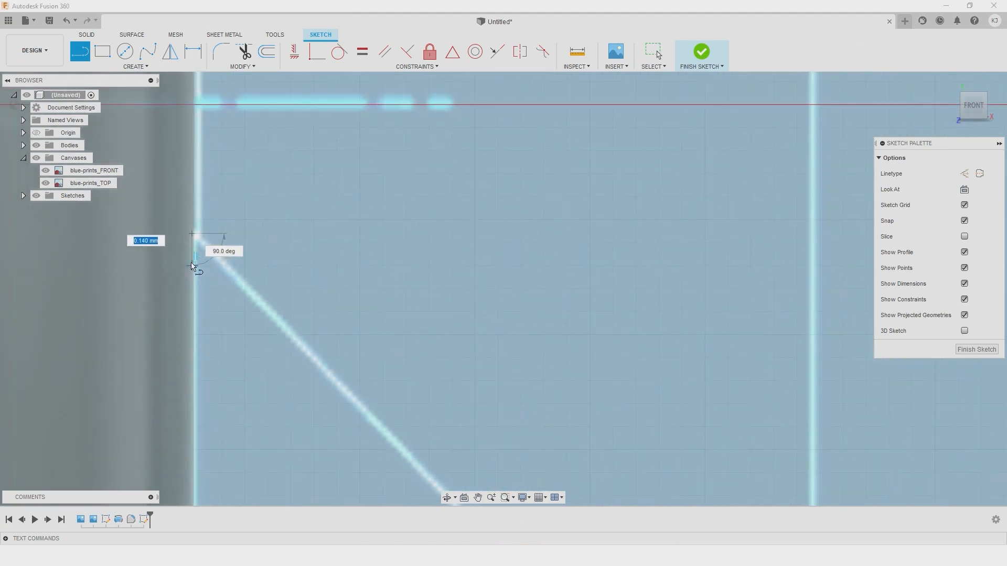
scroll(191, 266, down, 6)
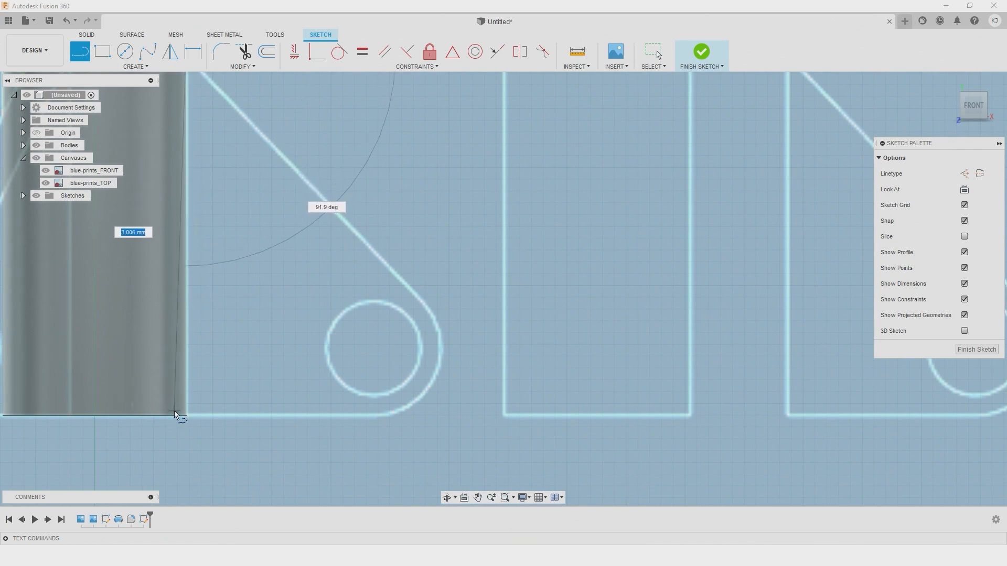
scroll(178, 417, up, 3)
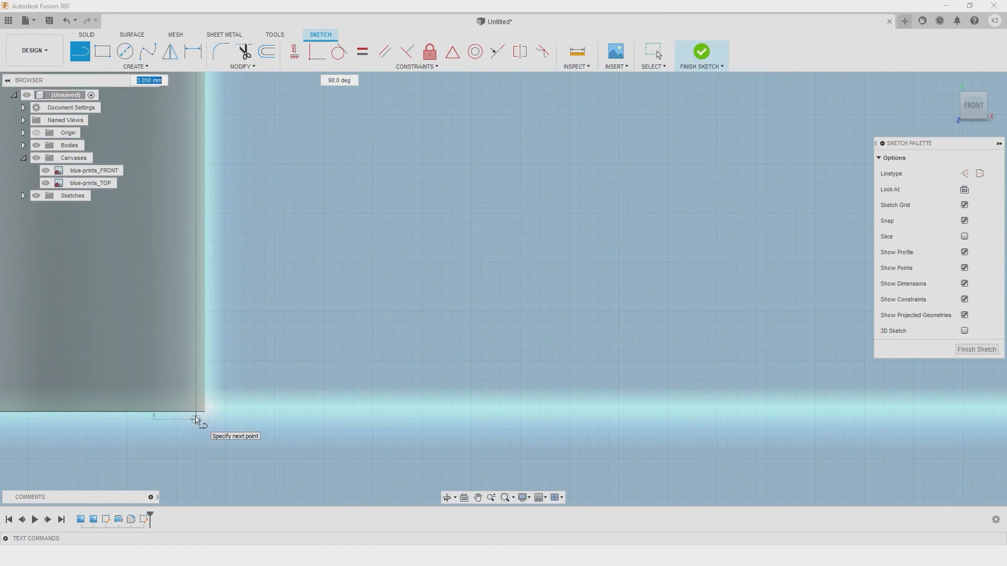
scroll(195, 419, up, 2)
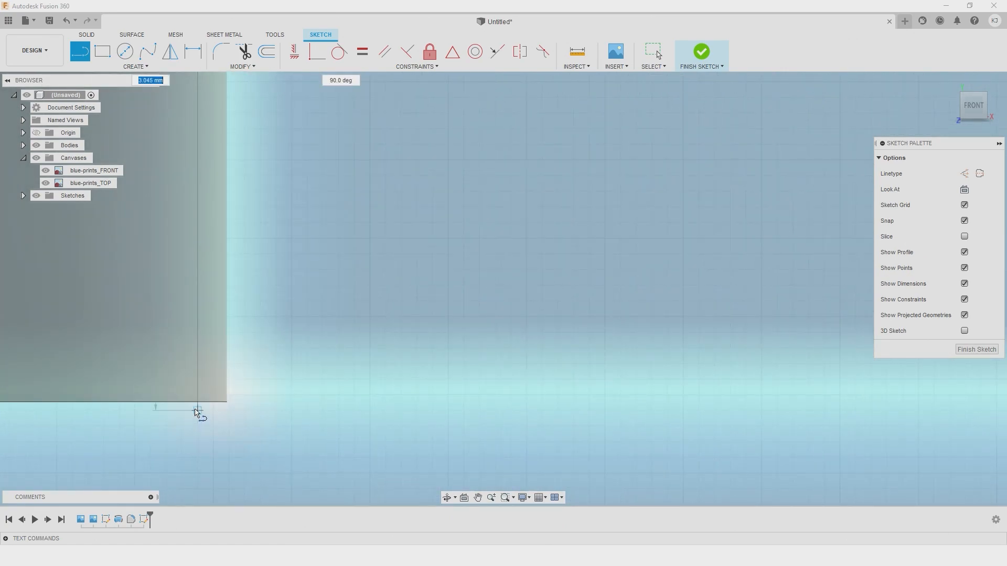
click(195, 410)
Step: Continue with a horizontal line about 1.68 mm long along the fin's base to the start of its rounded corner, ending the line chain there
scroll(196, 411, down, 2)
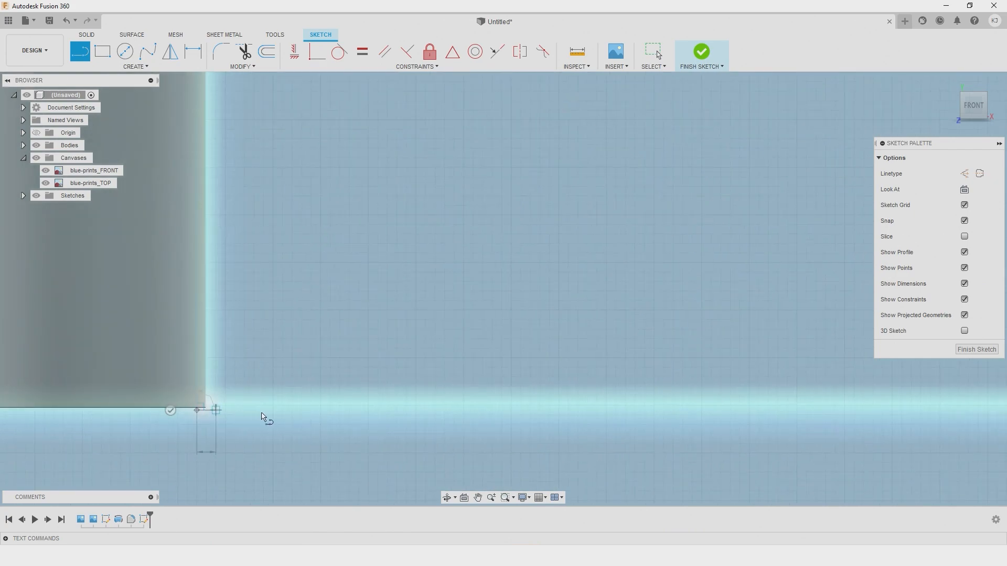
scroll(226, 413, down, 4)
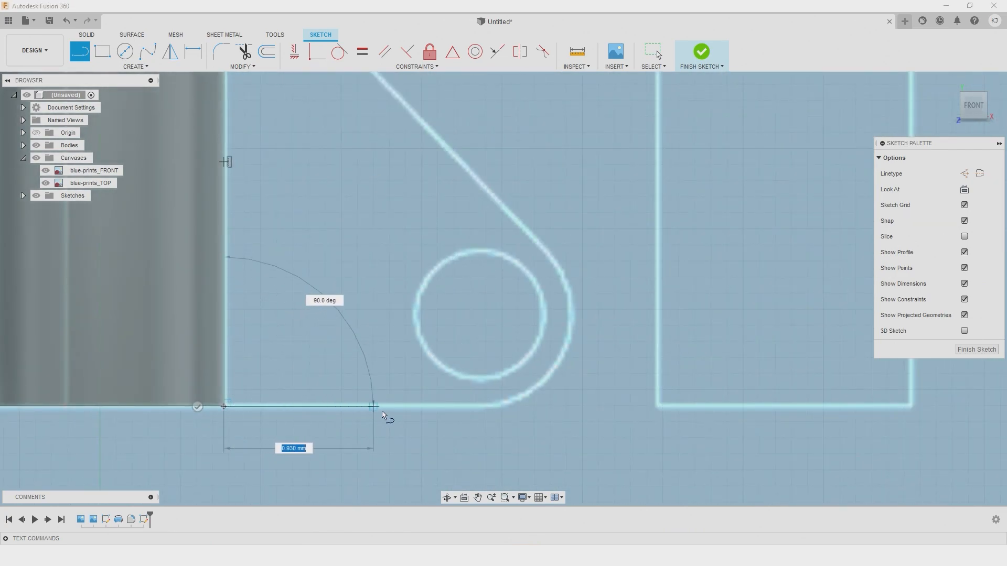
scroll(305, 407, down, 2)
scroll(261, 407, up, 2)
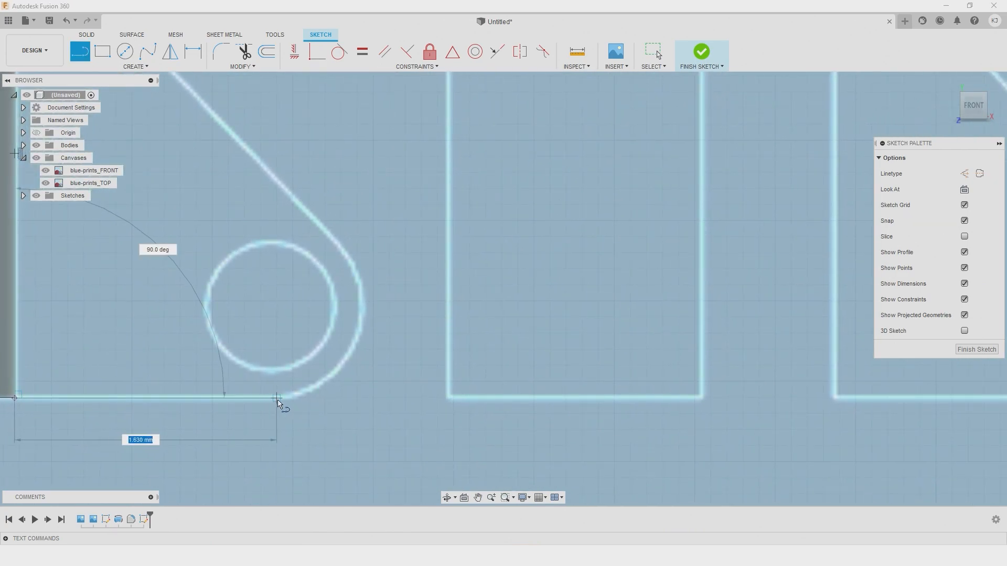
scroll(278, 405, up, 3)
scroll(283, 402, up, 2)
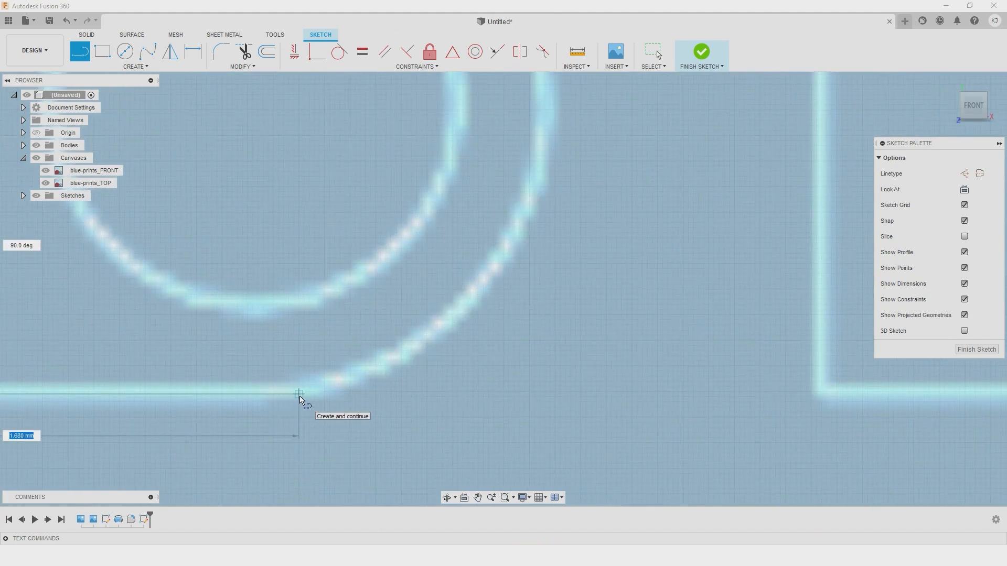
click(300, 396)
scroll(300, 398, down, 5)
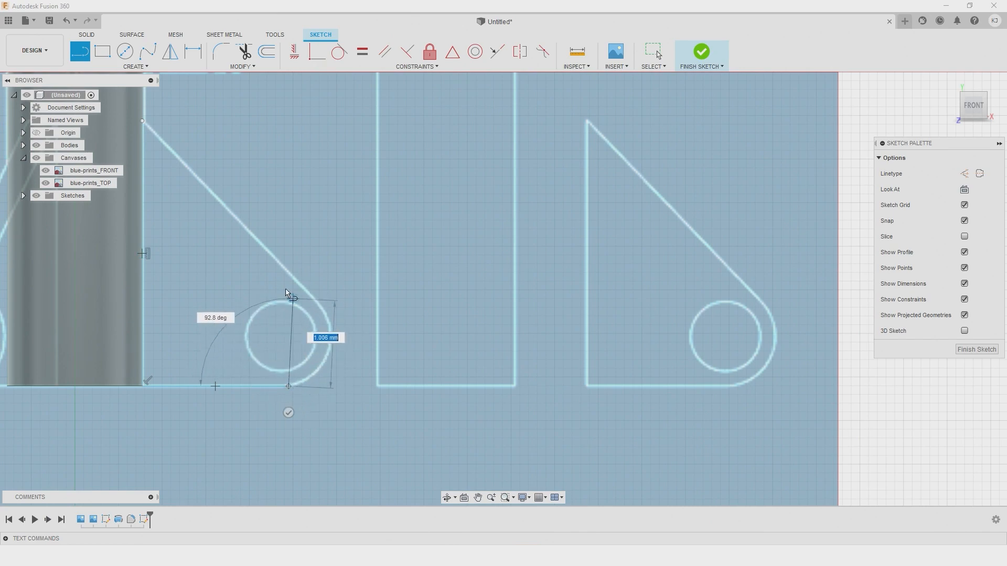
scroll(290, 318, up, 2)
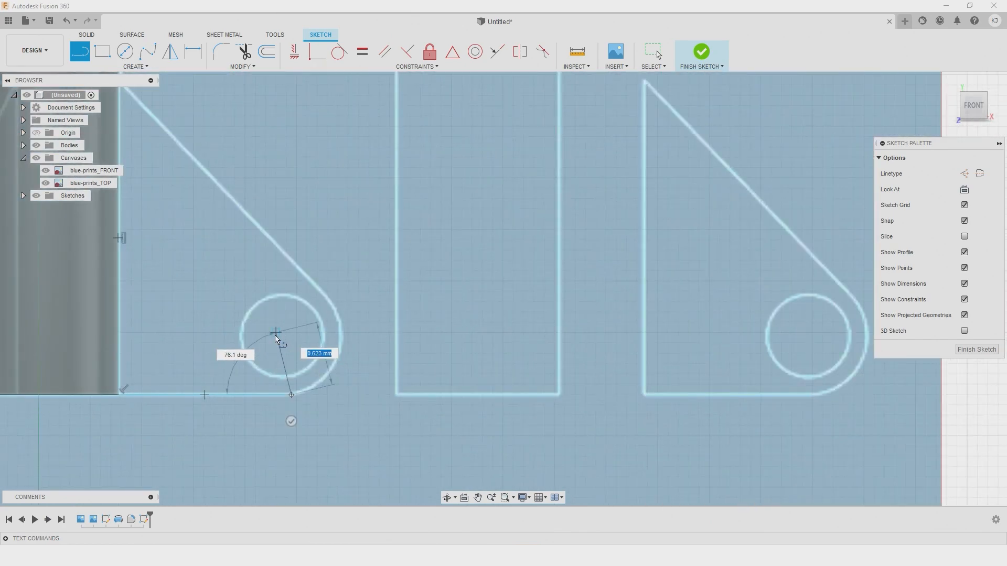
right_click(298, 323)
click(336, 325)
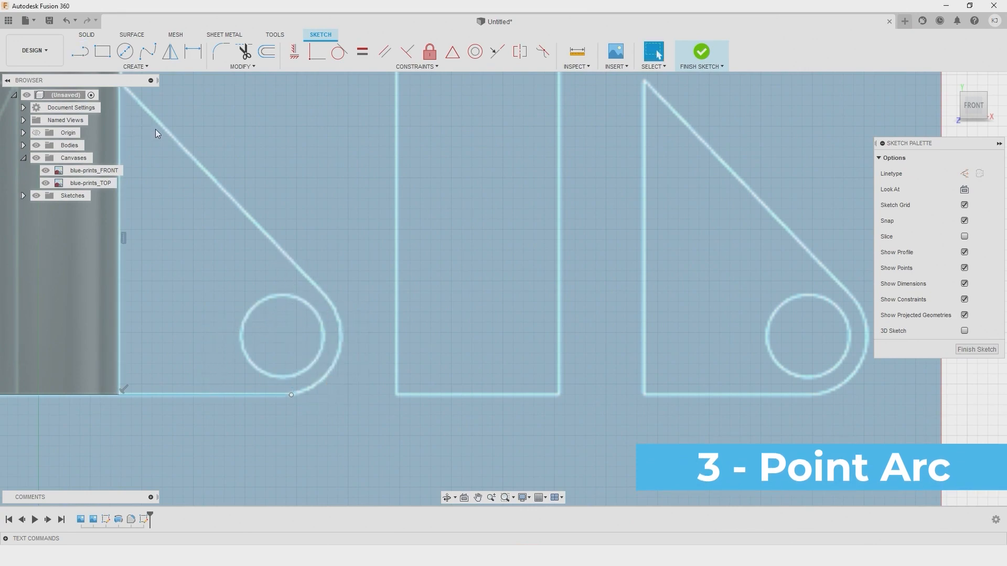
Step: Trace the fin's rounded corner with a 3-point arc from the base line's end to the slanted edge, chord about 0.96 mm
click(135, 67)
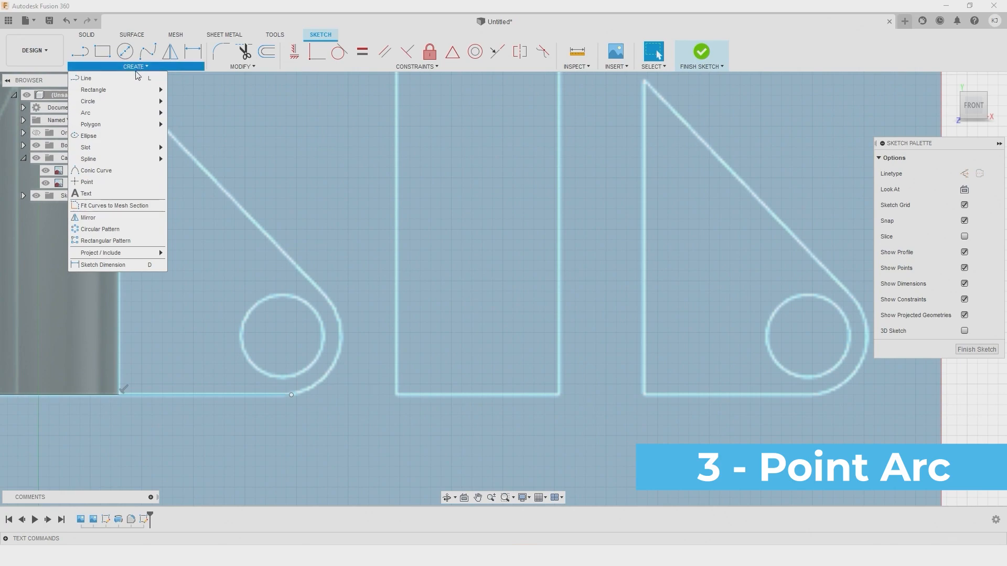
mouse_move(124, 116)
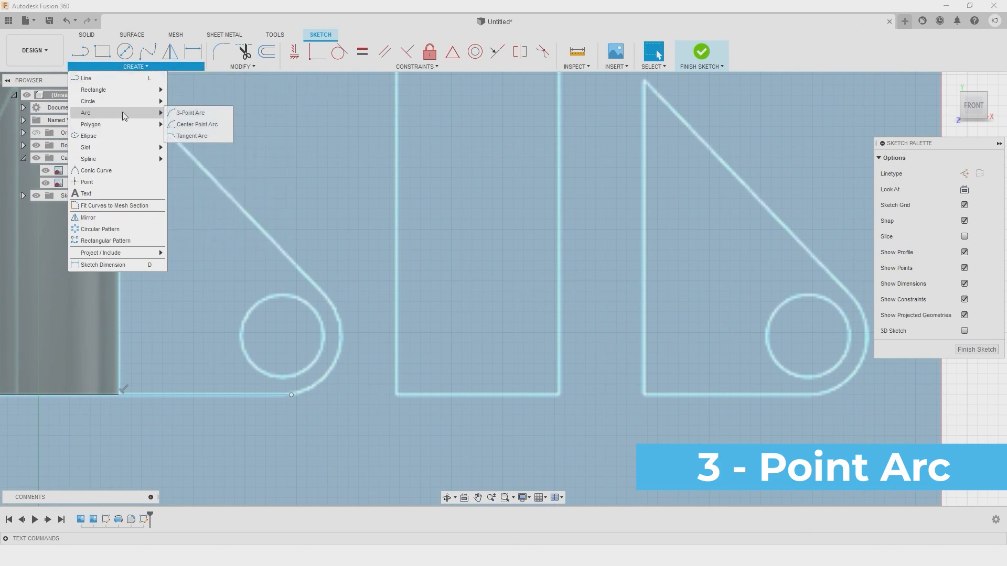
click(191, 115)
scroll(296, 398, up, 5)
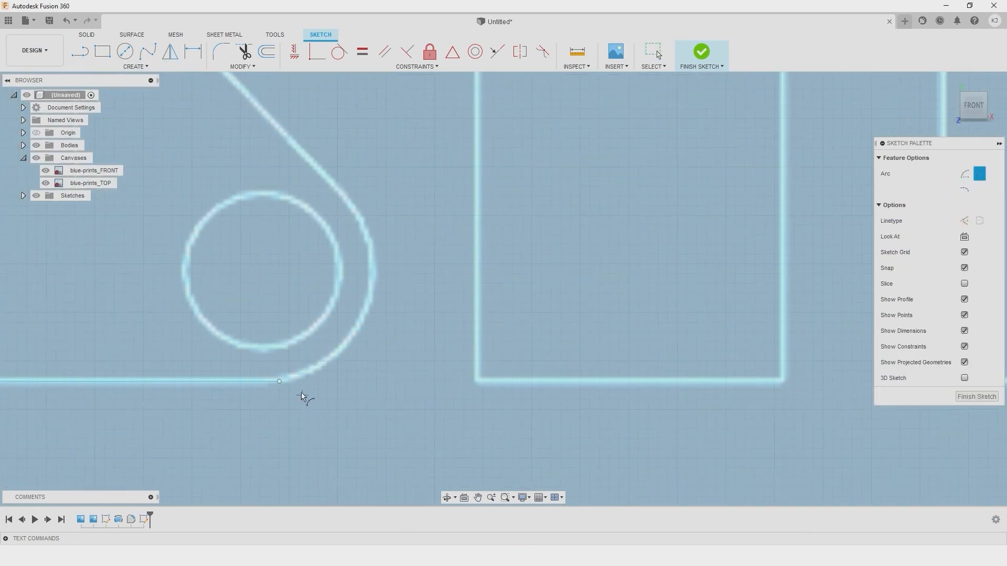
click(268, 375)
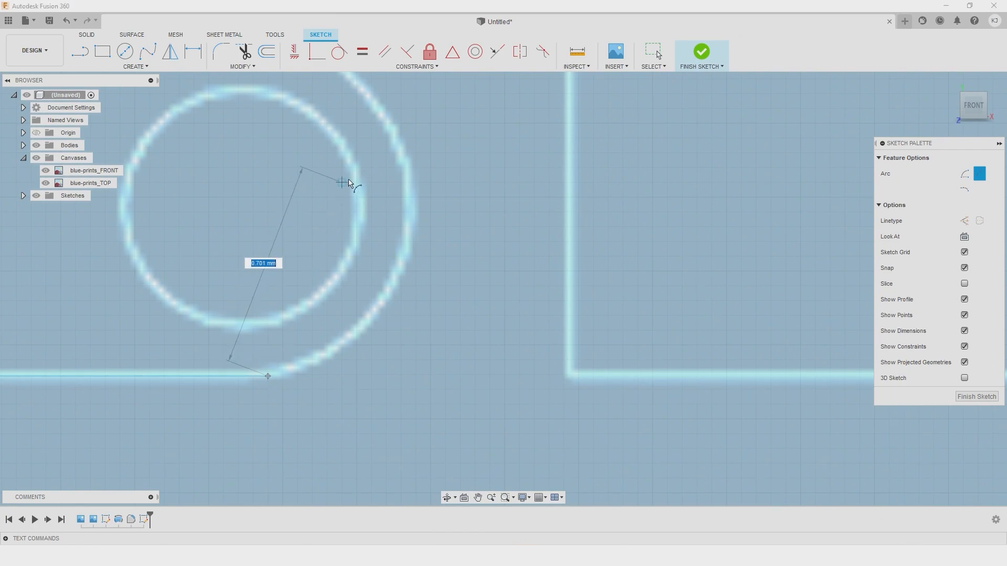
scroll(349, 180, down, 4)
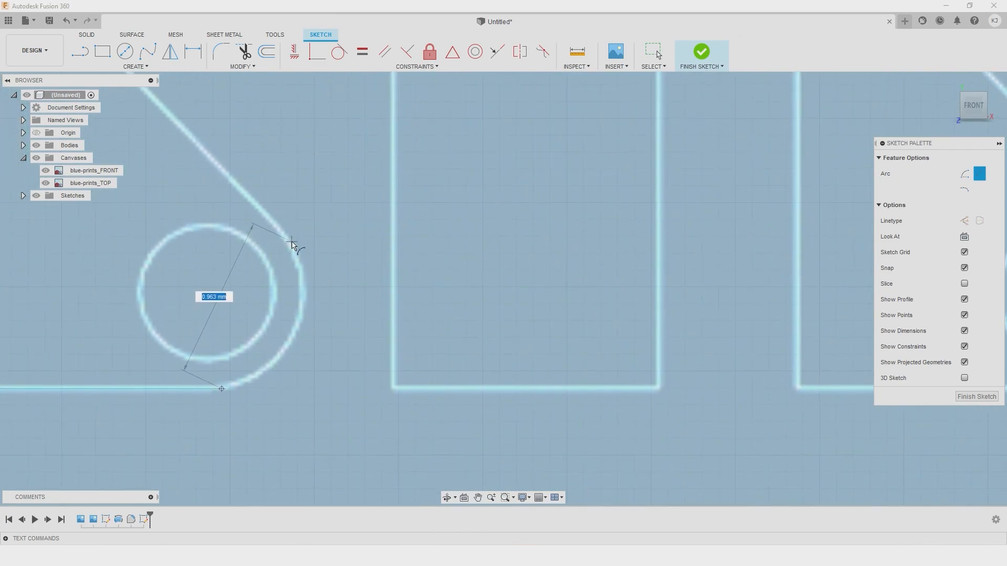
click(291, 244)
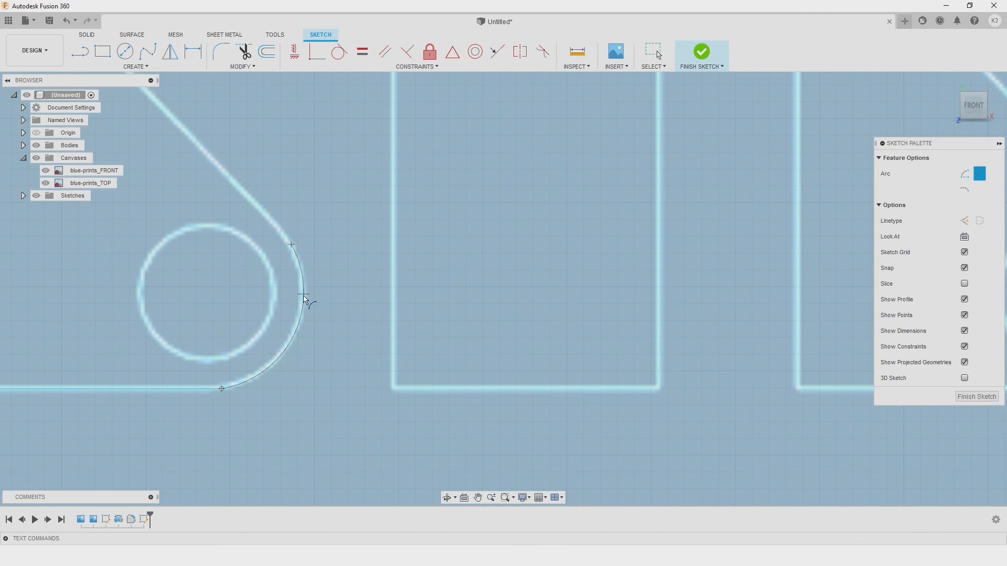
scroll(302, 309, up, 3)
click(302, 314)
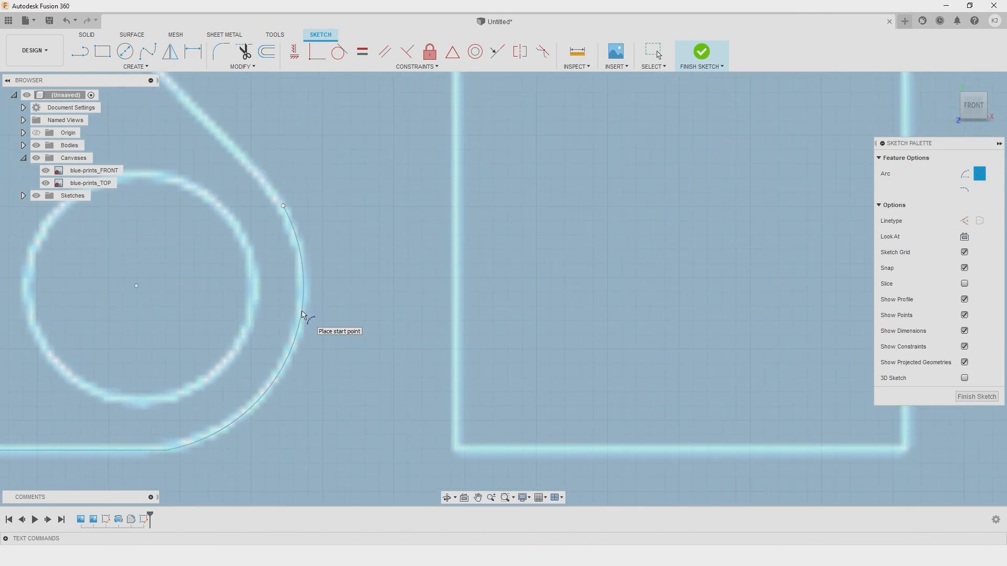
scroll(303, 301, down, 5)
right_click(235, 228)
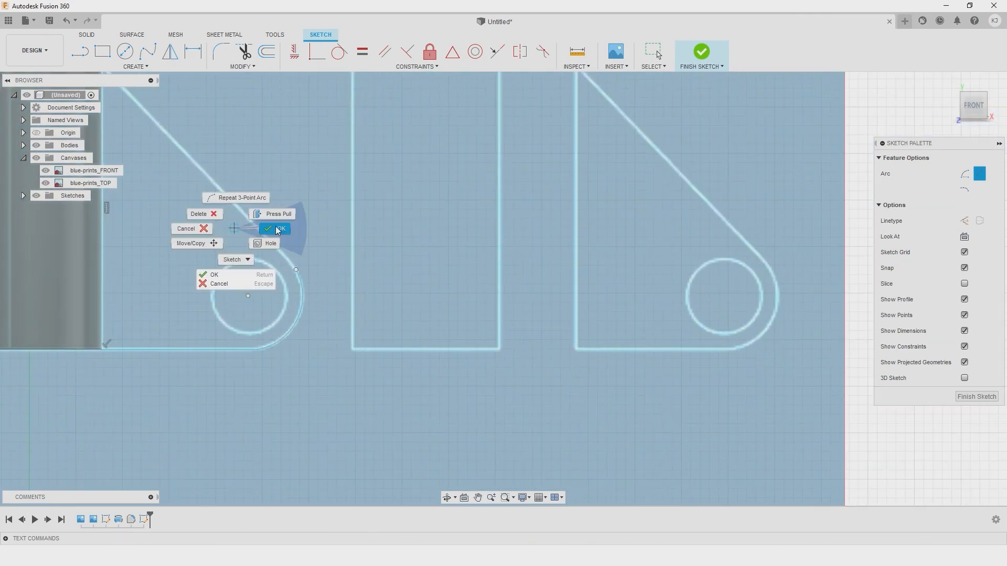
click(276, 229)
Step: Close the fin outline with a straight slanted line from the arc's upper end to the fin's top corner
middle_drag(178, 124, 216, 187)
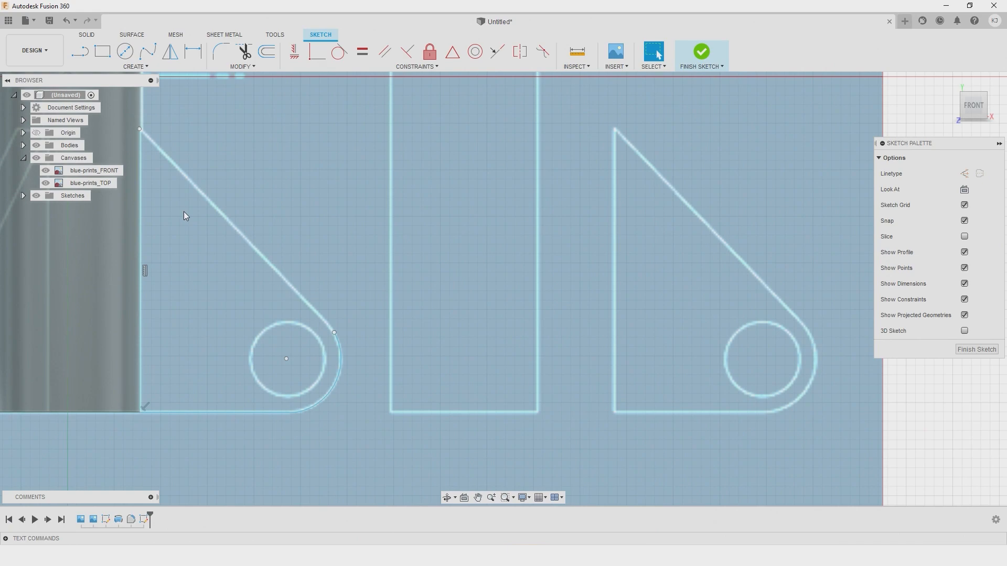
key(l)
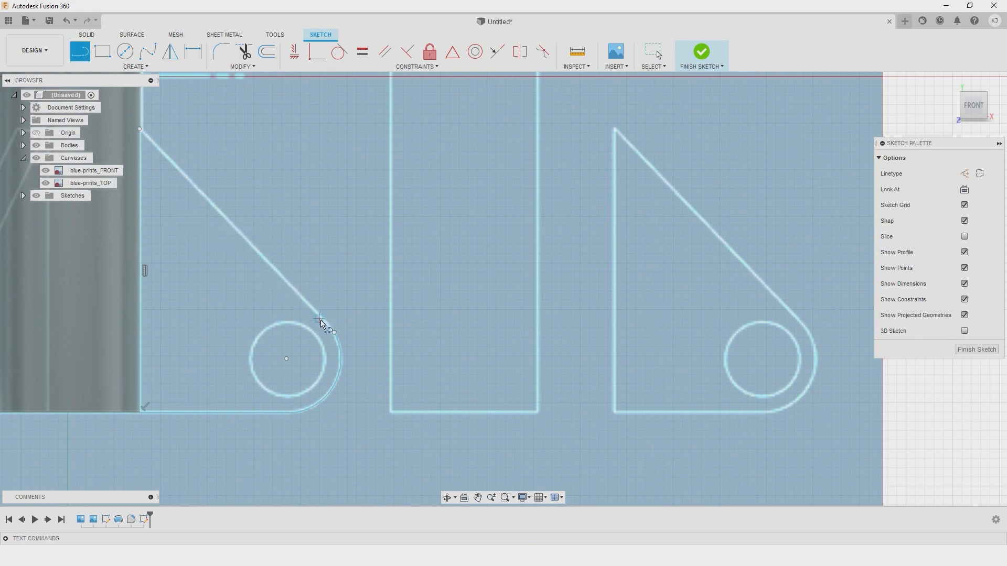
scroll(321, 323, up, 3)
click(336, 330)
scroll(238, 254, down, 5)
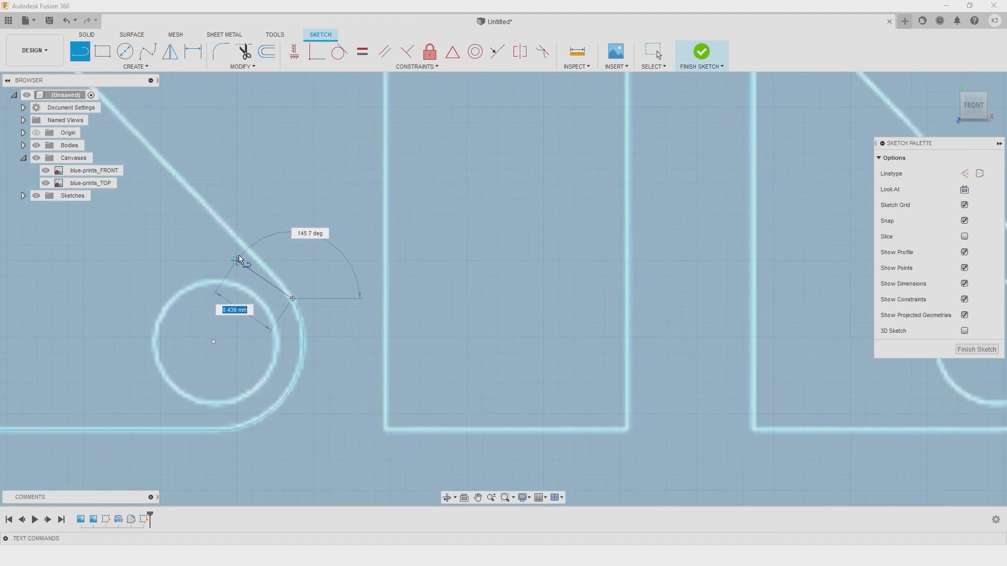
middle_drag(186, 176, 448, 463)
scroll(340, 379, down, 2)
scroll(346, 377, up, 5)
click(321, 341)
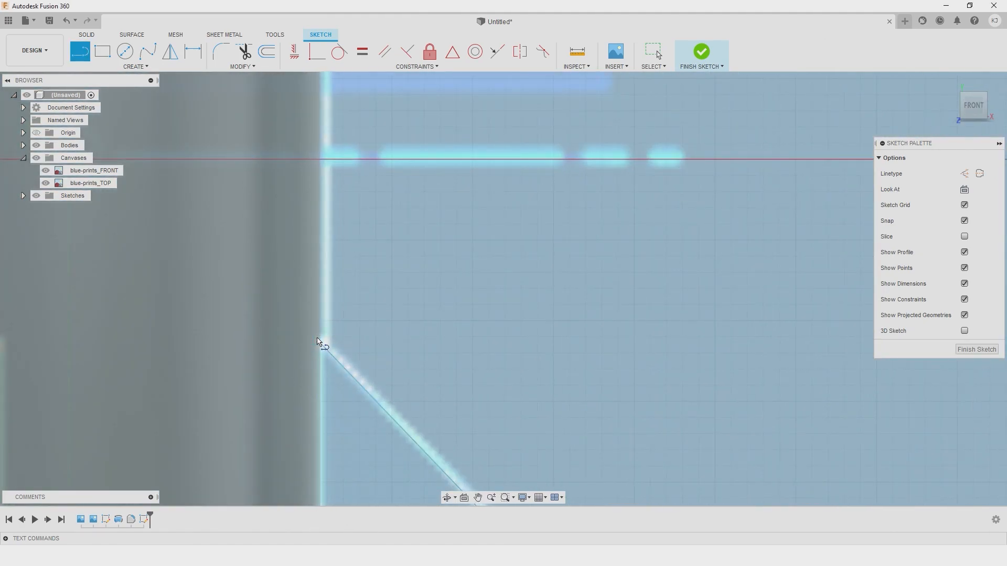
scroll(341, 338, down, 8)
middle_drag(417, 343, 322, 299)
right_click(315, 283)
click(356, 282)
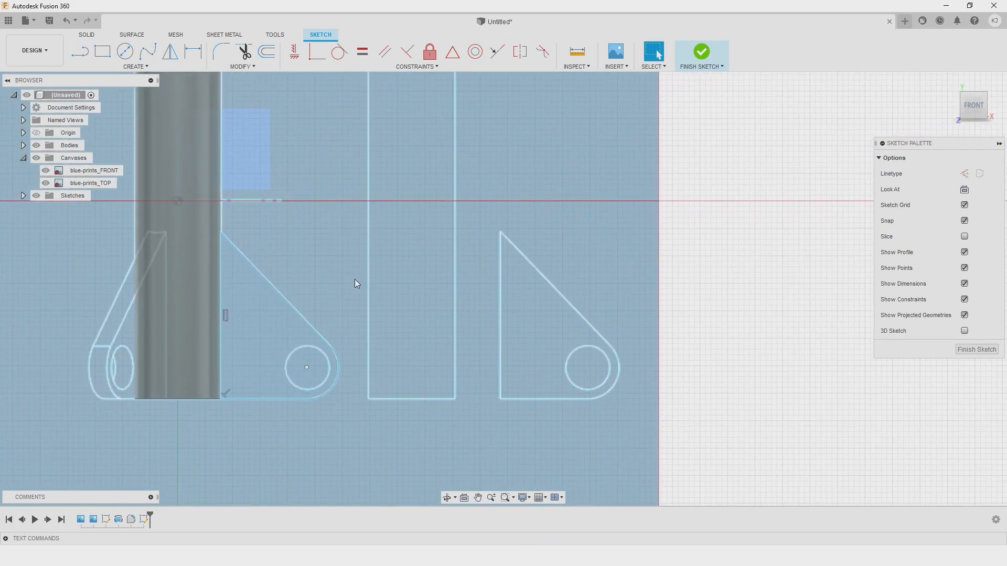
Step: Trace the fin's round hole with a 2-point circle about 0.80 mm in diameter, from its upper to its lower edge
scroll(308, 370, up, 4)
scroll(308, 374, up, 3)
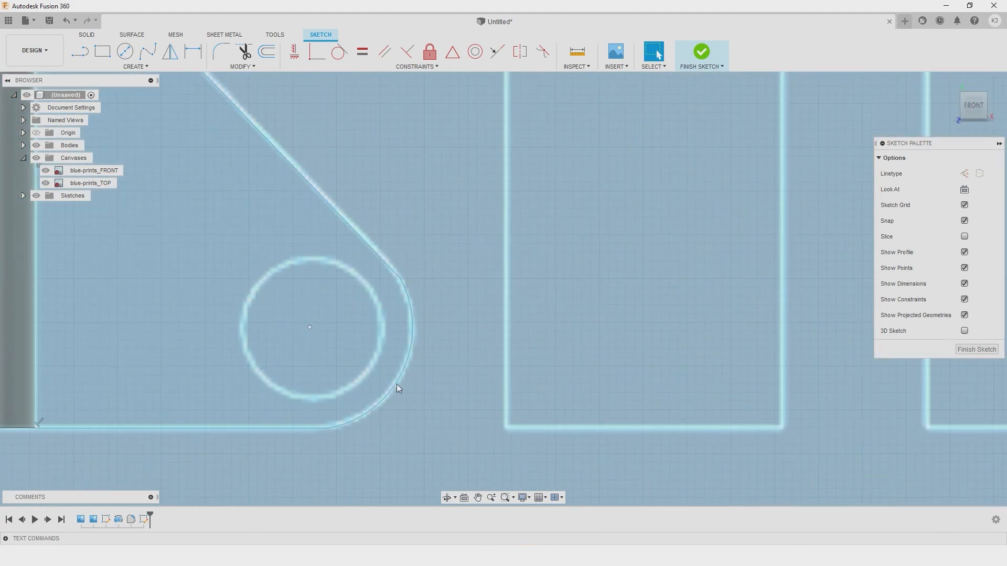
click(140, 71)
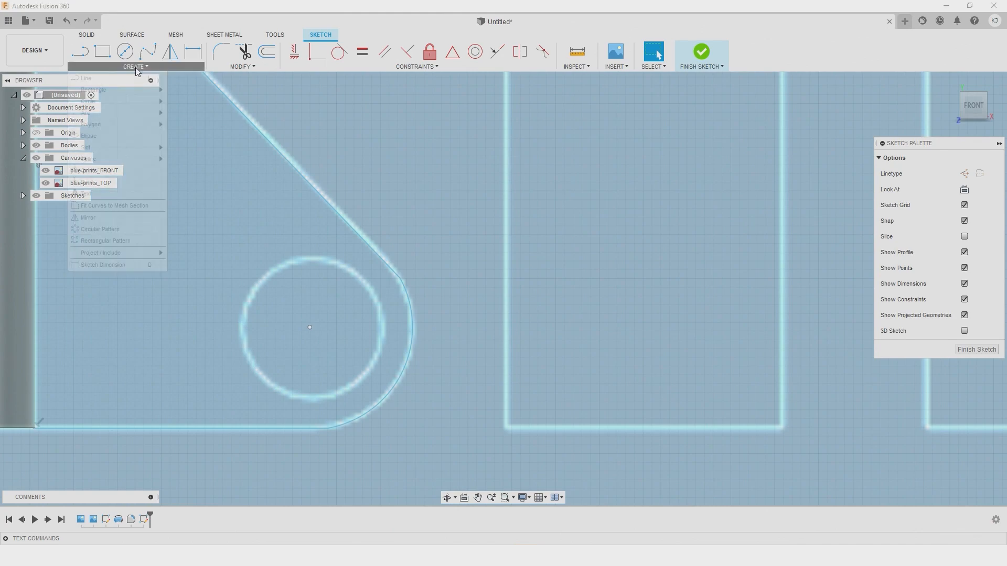
mouse_move(118, 101)
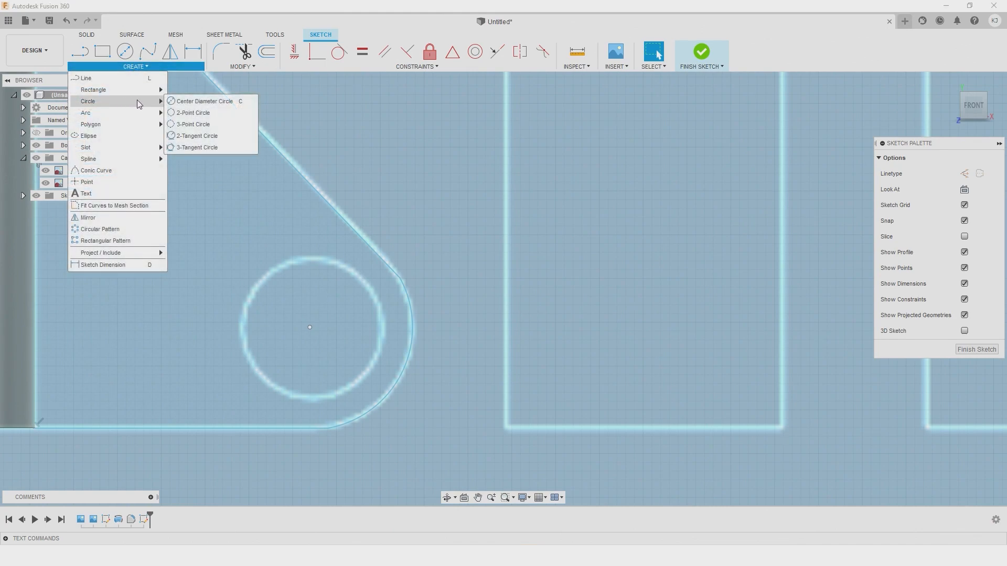
click(198, 113)
scroll(333, 288, up, 5)
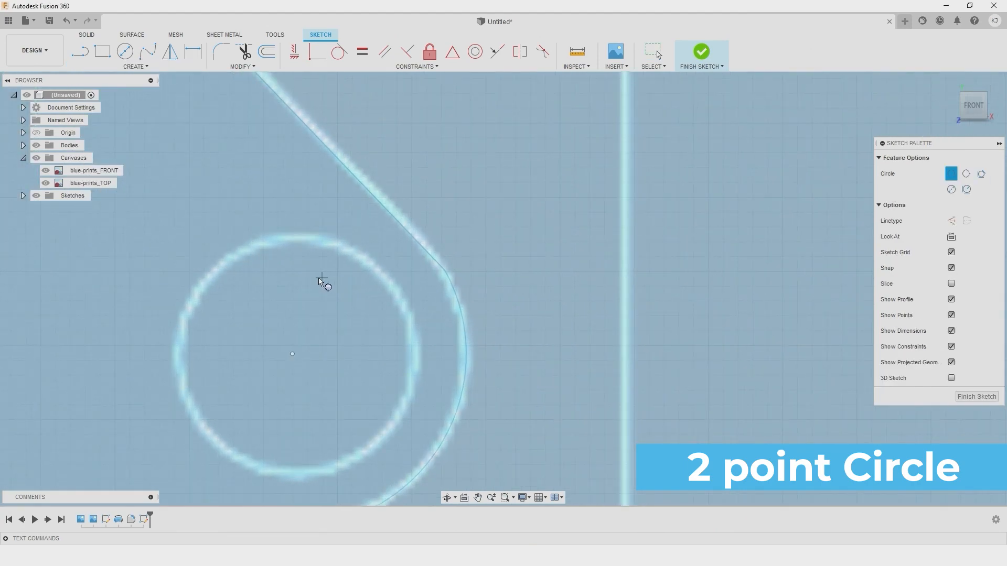
scroll(301, 227, up, 2)
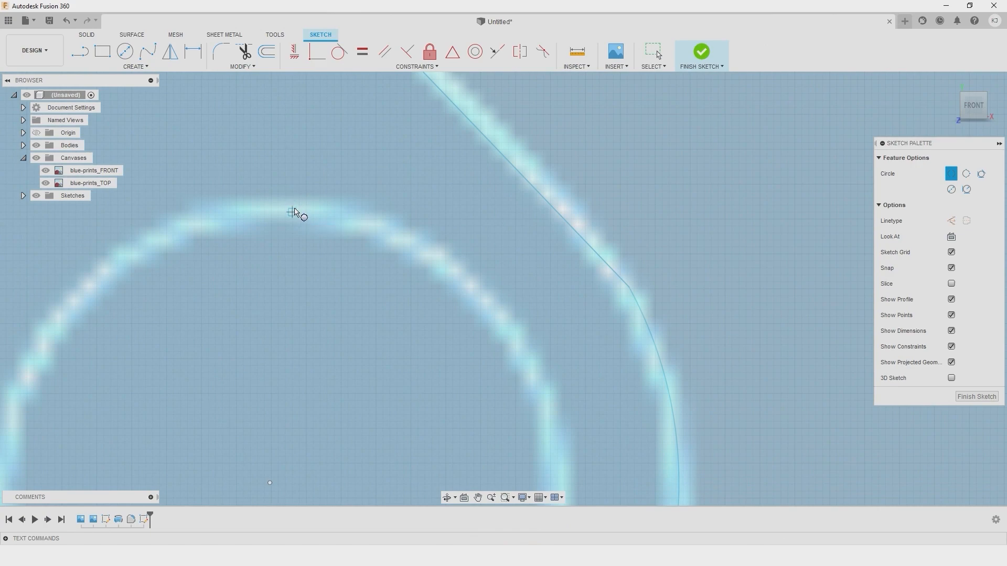
click(290, 211)
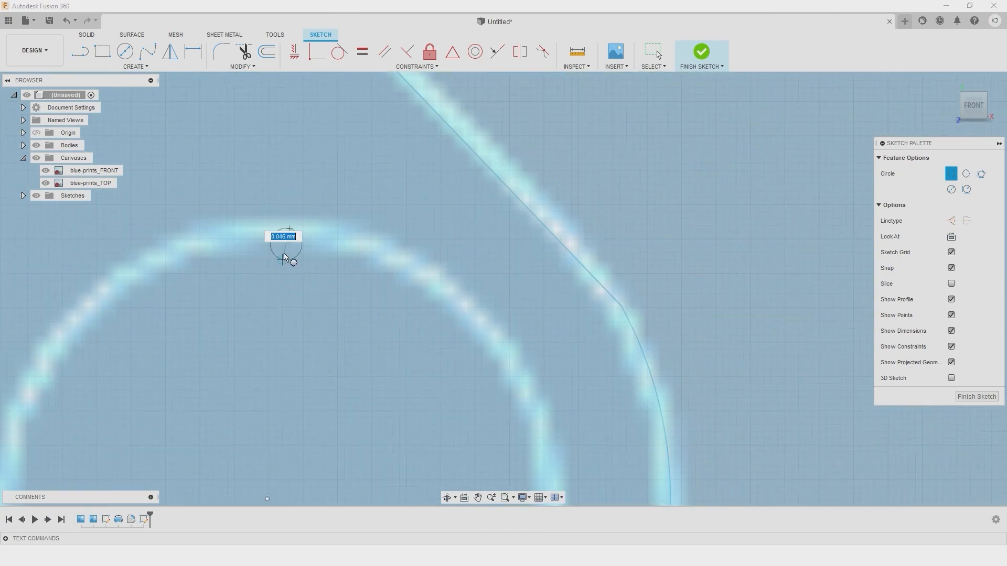
scroll(283, 258, down, 5)
middle_drag(295, 317, 253, 196)
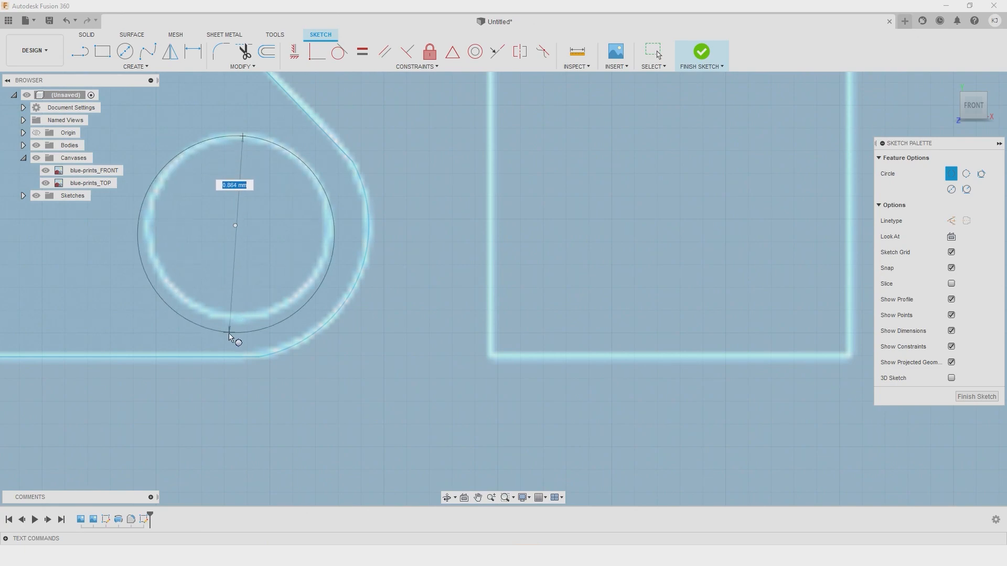
scroll(231, 338, up, 3)
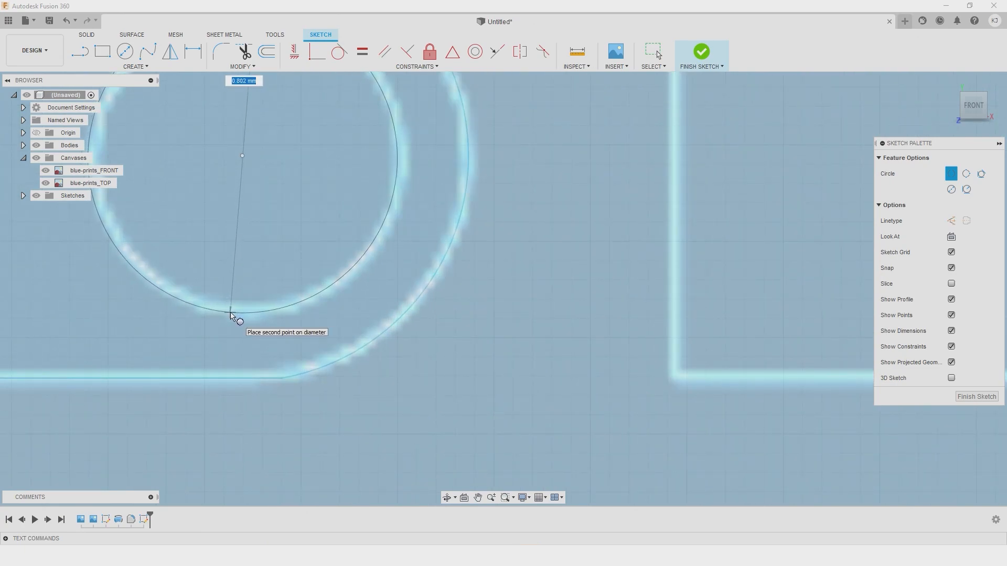
scroll(234, 255, down, 6)
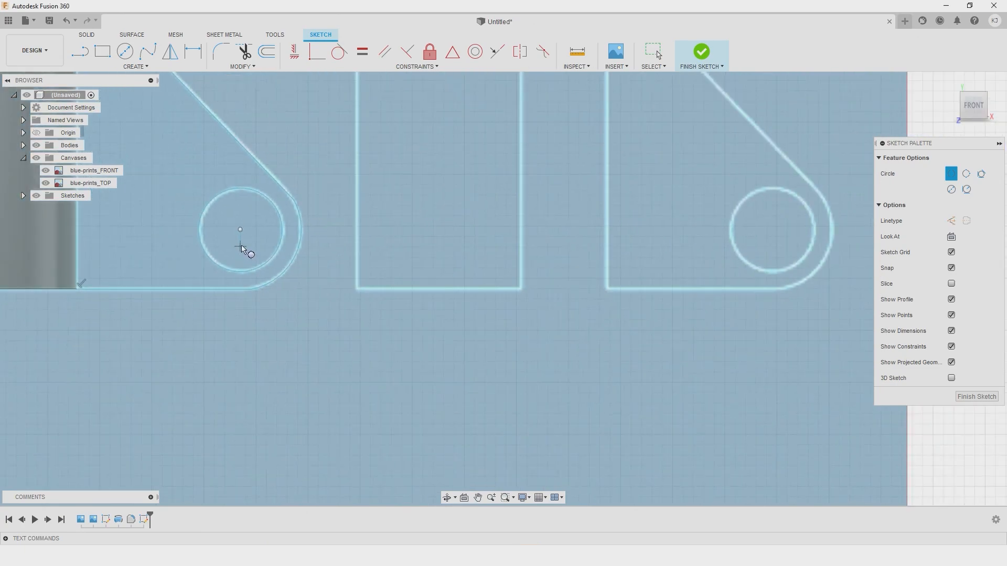
right_click(249, 211)
click(287, 212)
Step: Extrude the fin profile without its hole by about -0.193 mm, matching the fin's edge on the top blueprint
scroll(267, 189, down, 5)
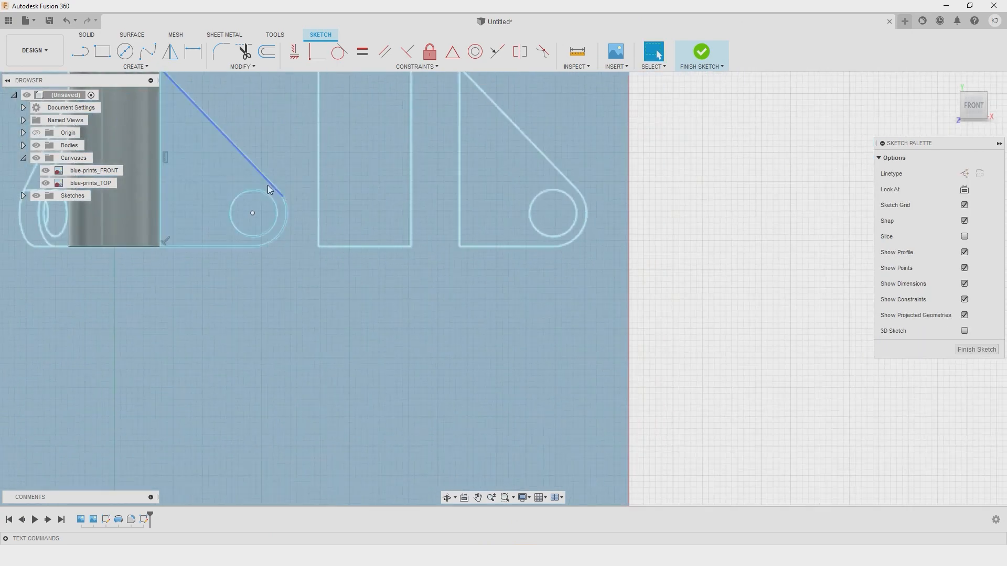
scroll(252, 220, up, 3)
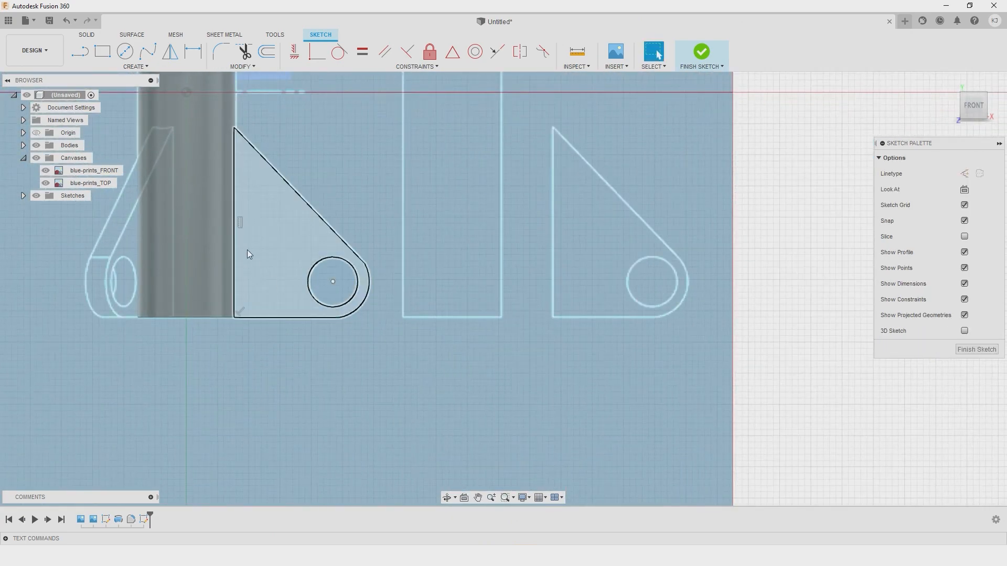
middle_drag(326, 216, 303, 241)
click(212, 247)
right_click(212, 246)
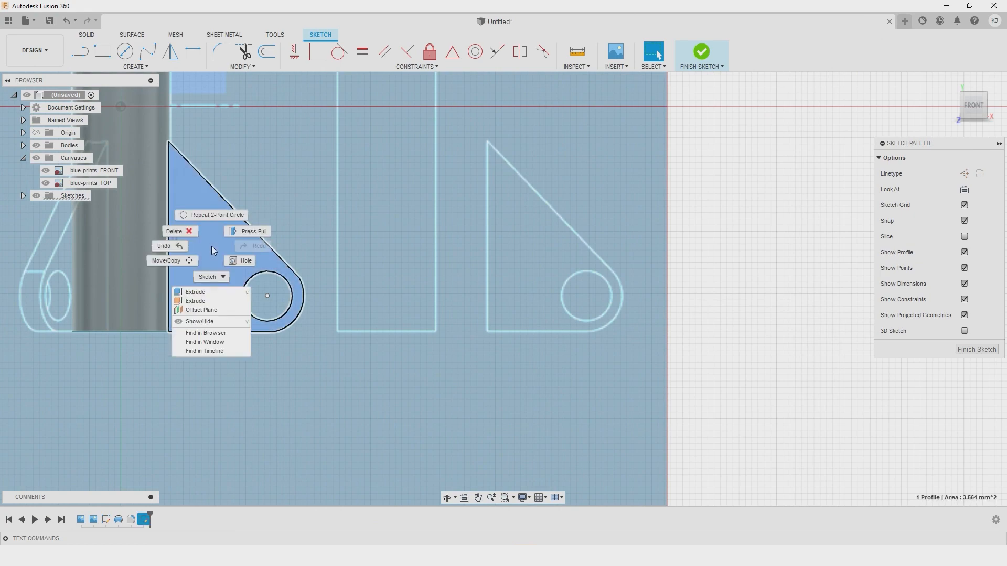
click(246, 232)
middle_drag(347, 209, 427, 293)
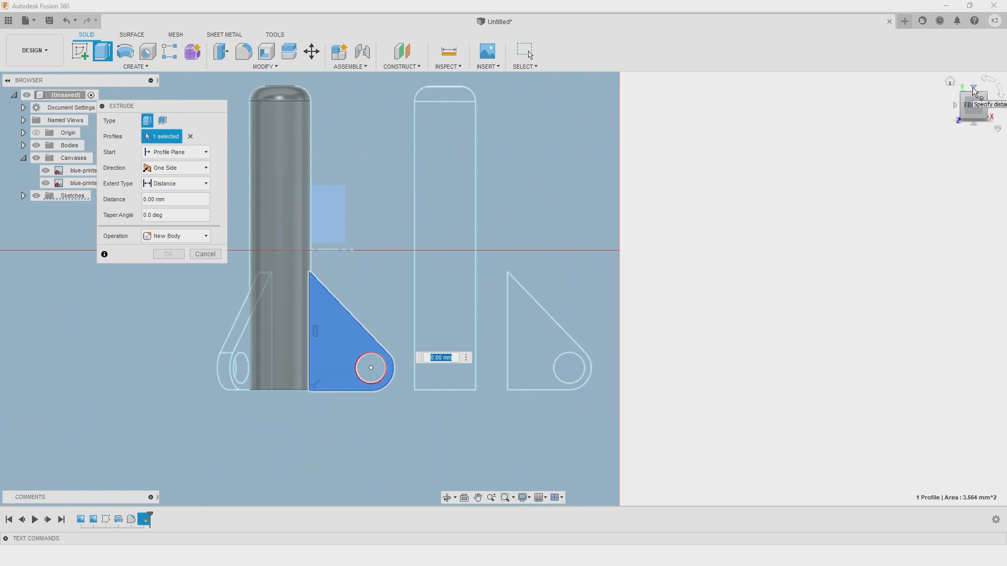
click(973, 88)
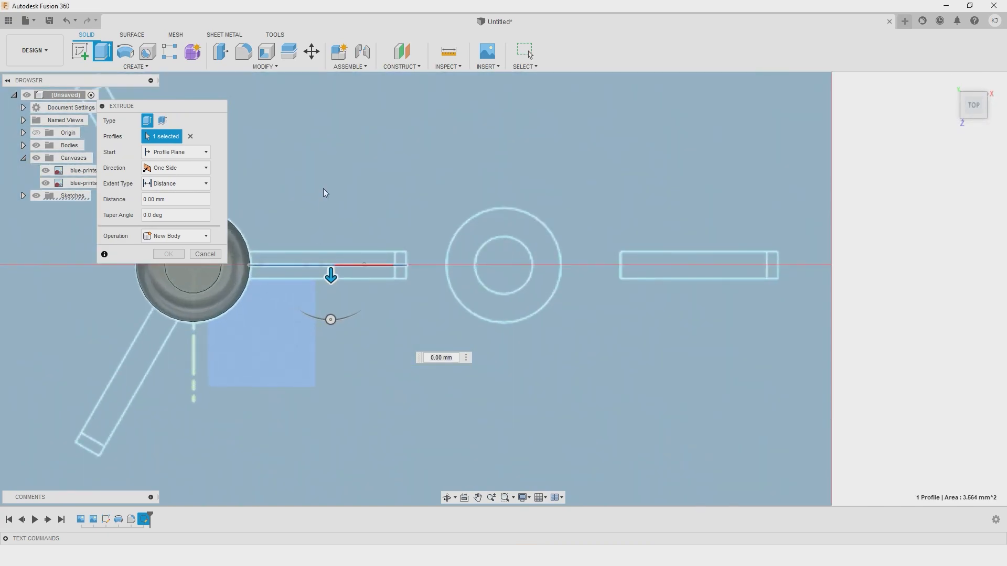
scroll(323, 194, up, 5)
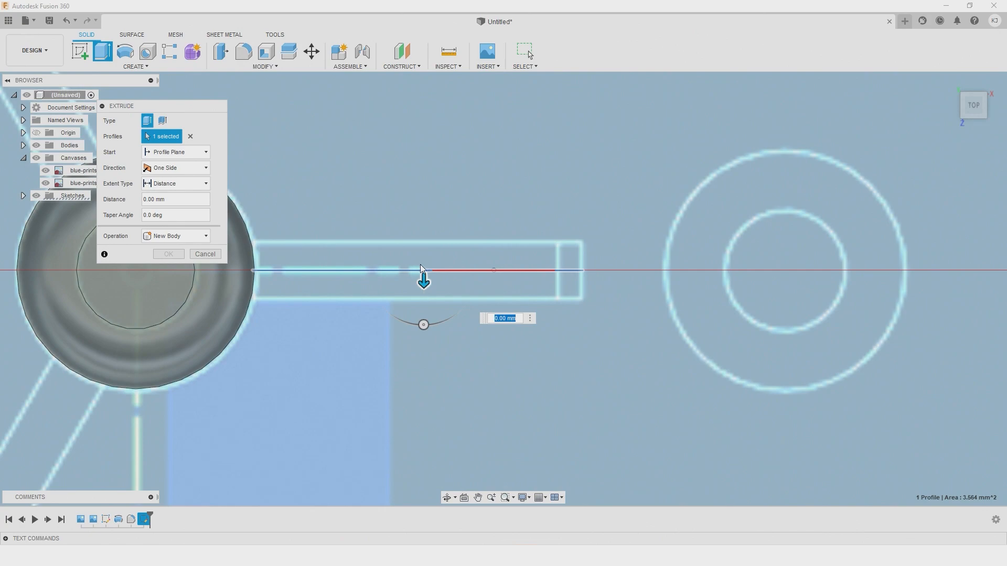
drag(423, 283, 414, 253)
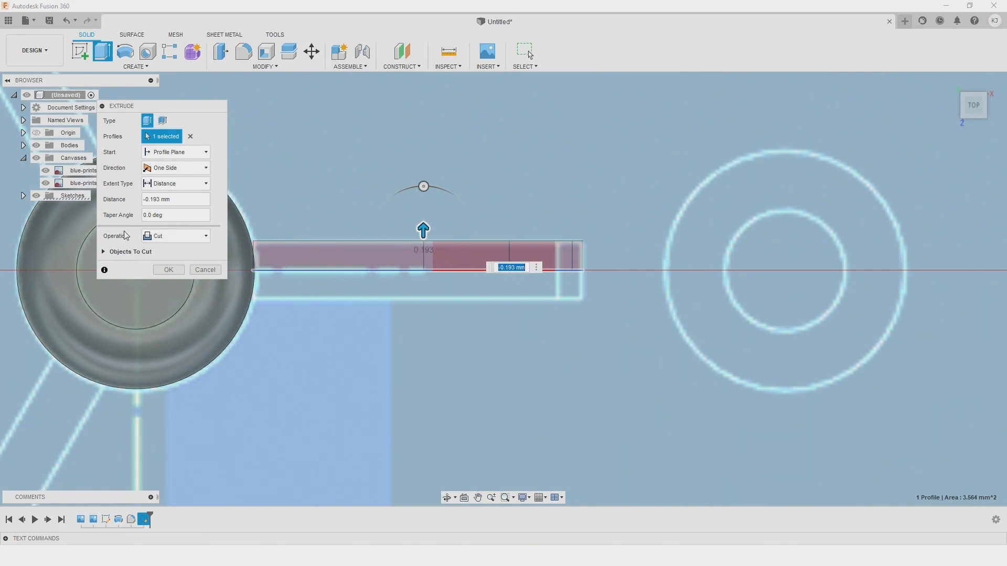
Step: Make the fin extrusion a new body with symmetric direction and complete it
click(164, 237)
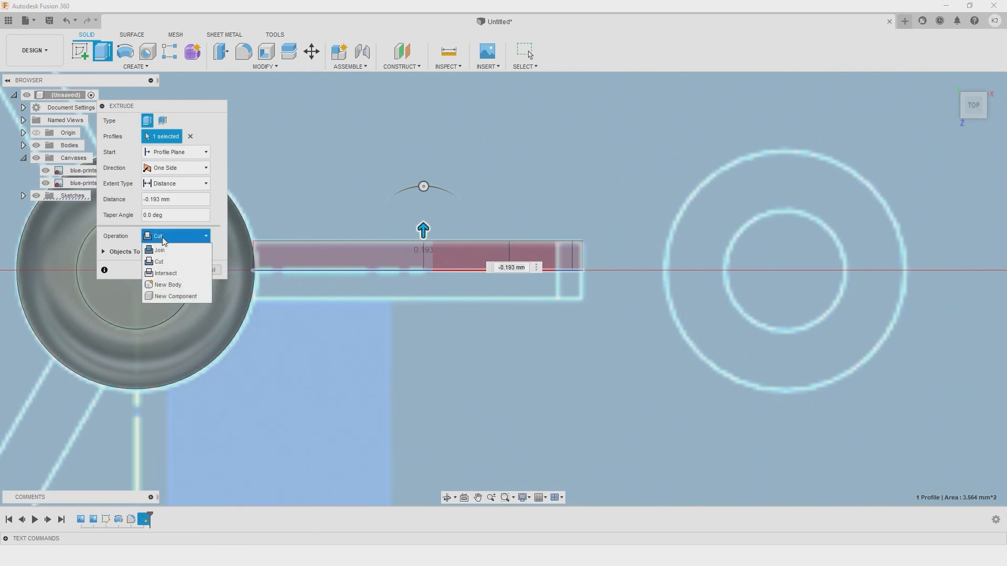
click(168, 285)
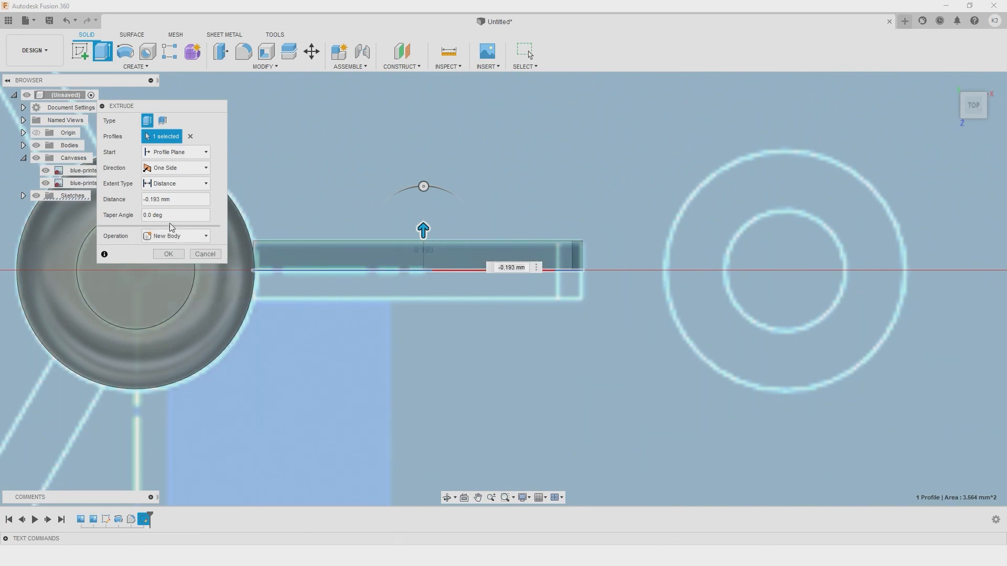
click(178, 169)
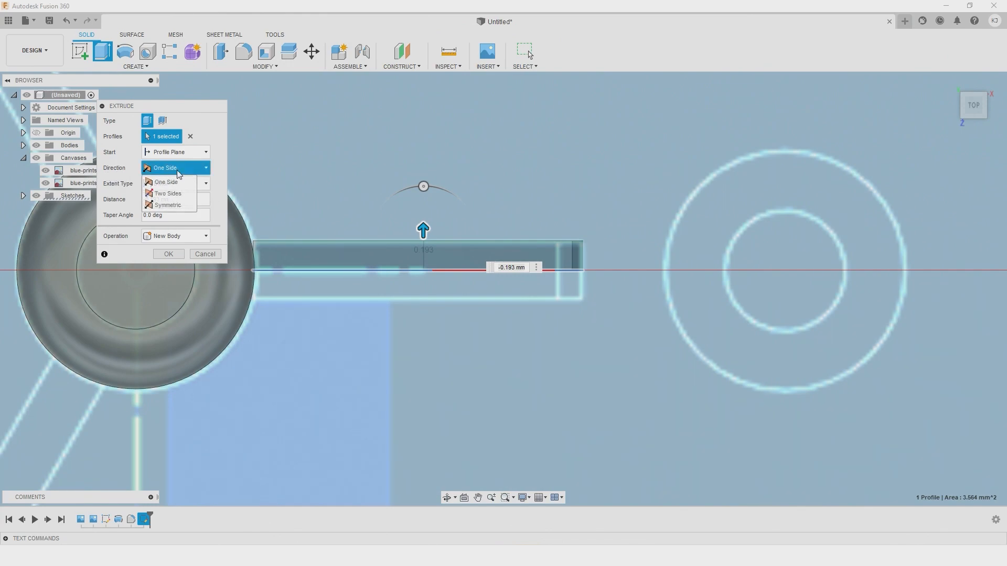
click(173, 206)
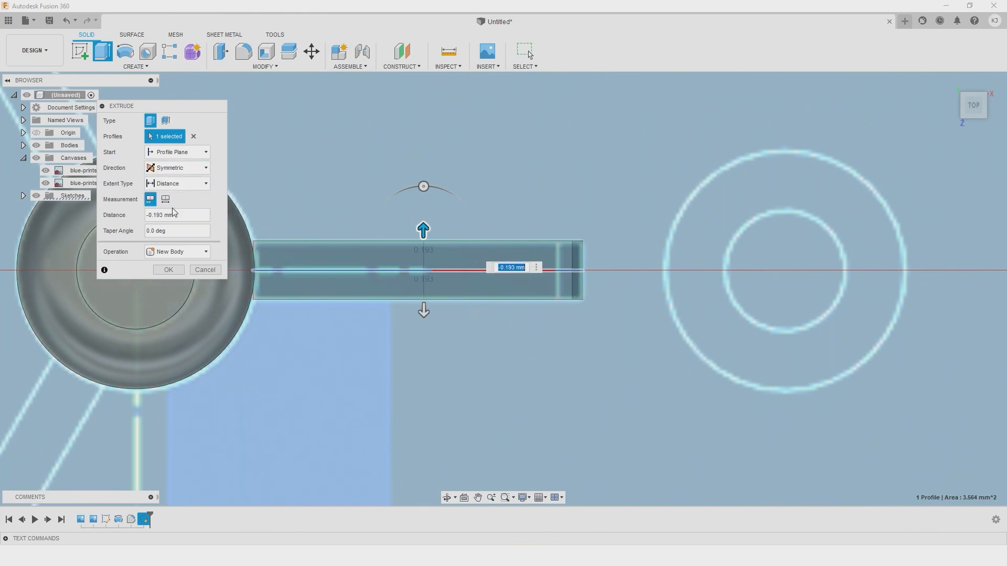
right_click(374, 190)
click(414, 190)
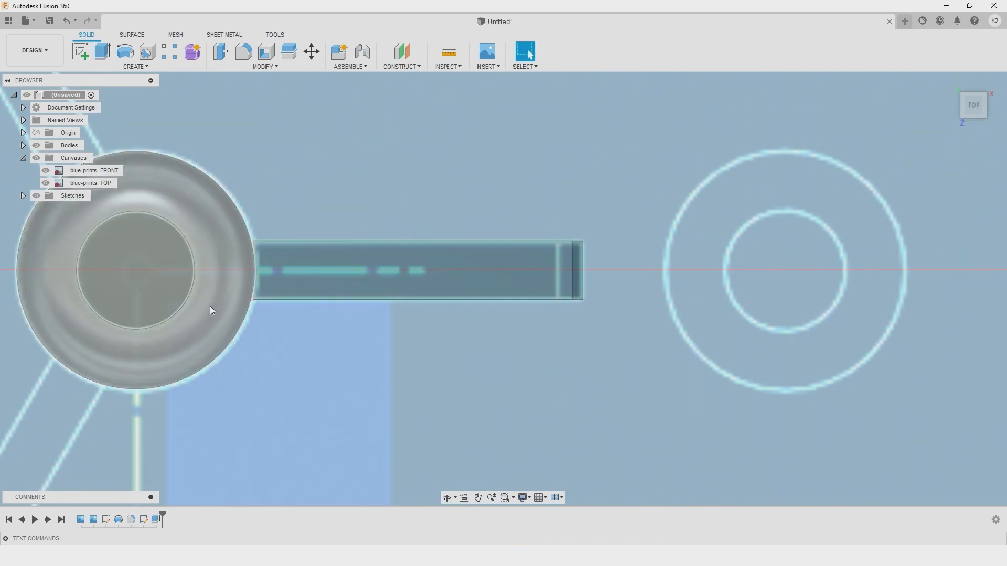
scroll(213, 311, up, 8)
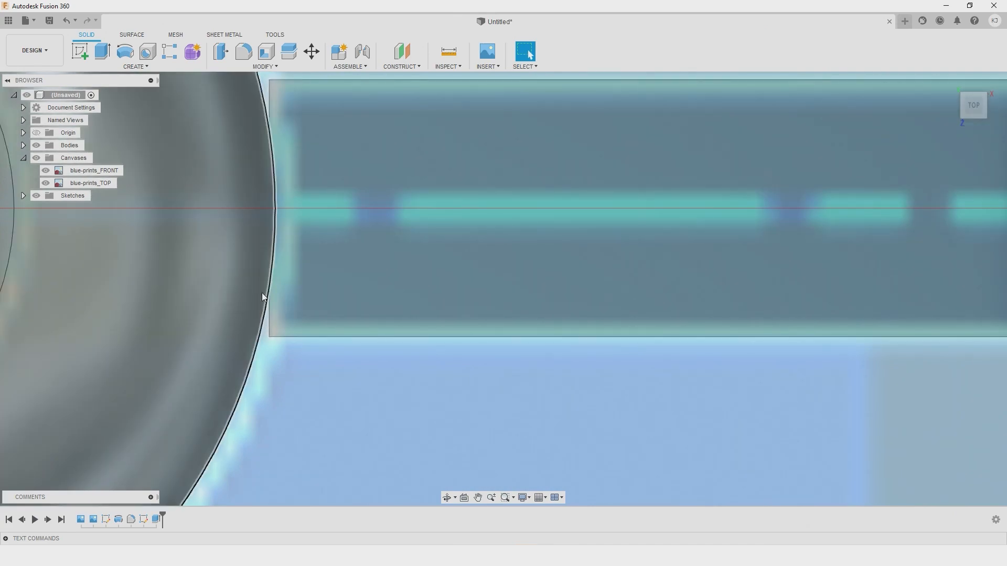
Step: Offset the fin's narrow inner face by about 0.015 mm into the main body to close the gap between them
scroll(262, 295, down, 8)
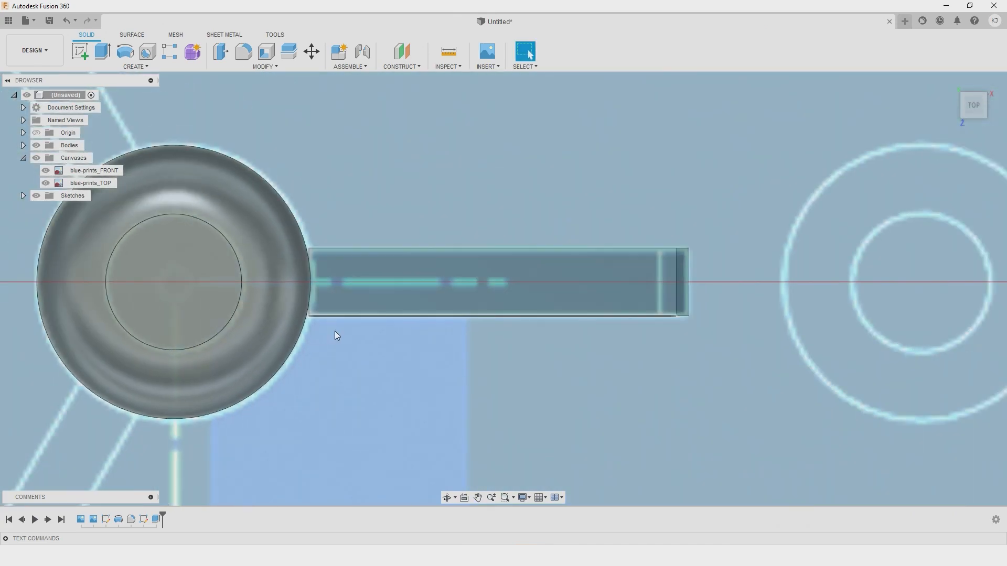
shift+middle_drag(337, 336, 397, 297)
scroll(351, 319, up, 6)
scroll(270, 215, up, 3)
mouse_move(282, 156)
shift+middle_down()
mouse_move(306, 157)
mouse_move(289, 159)
shift+middle_up()
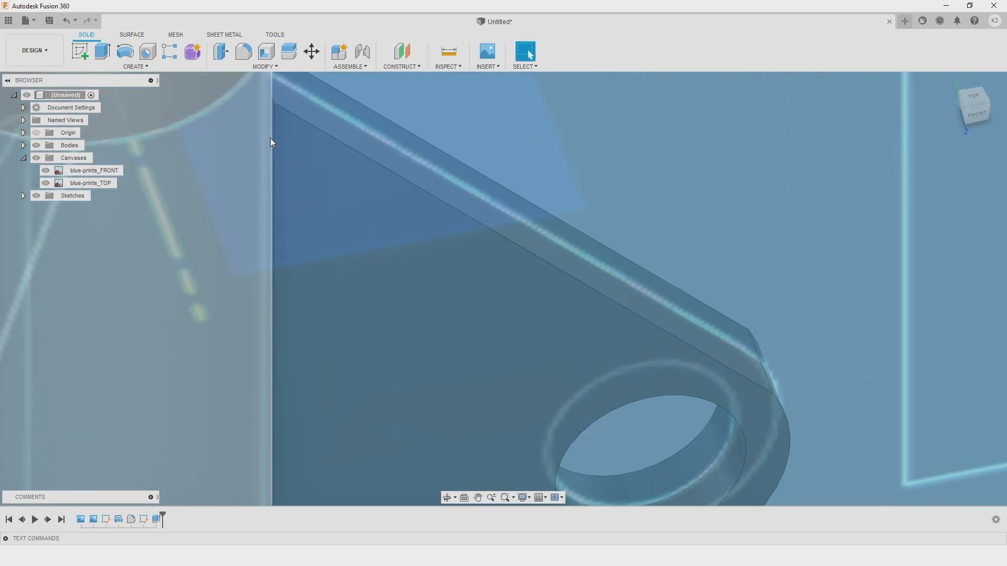
click(272, 133)
scroll(274, 122, down, 5)
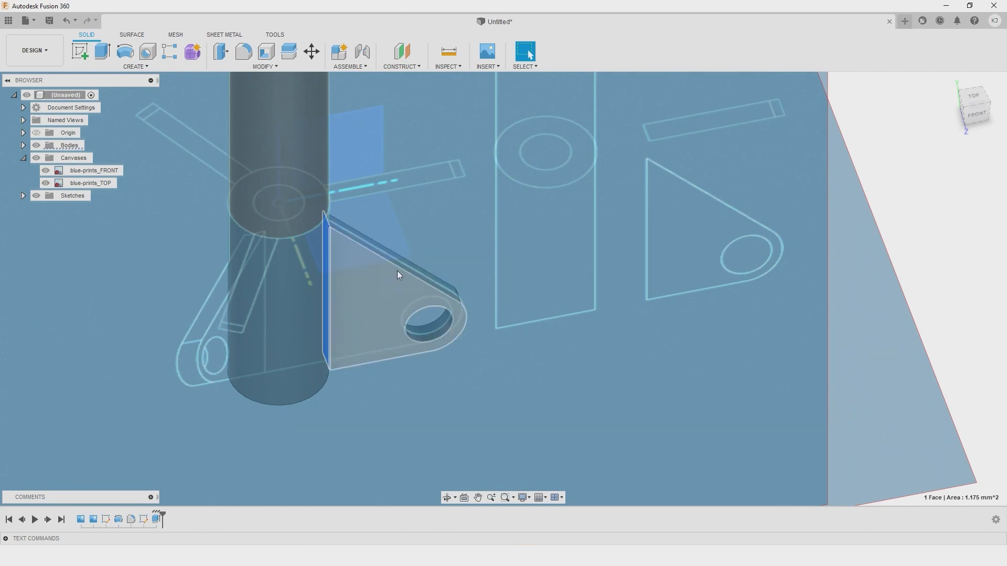
scroll(315, 256, up, 3)
scroll(322, 252, up, 2)
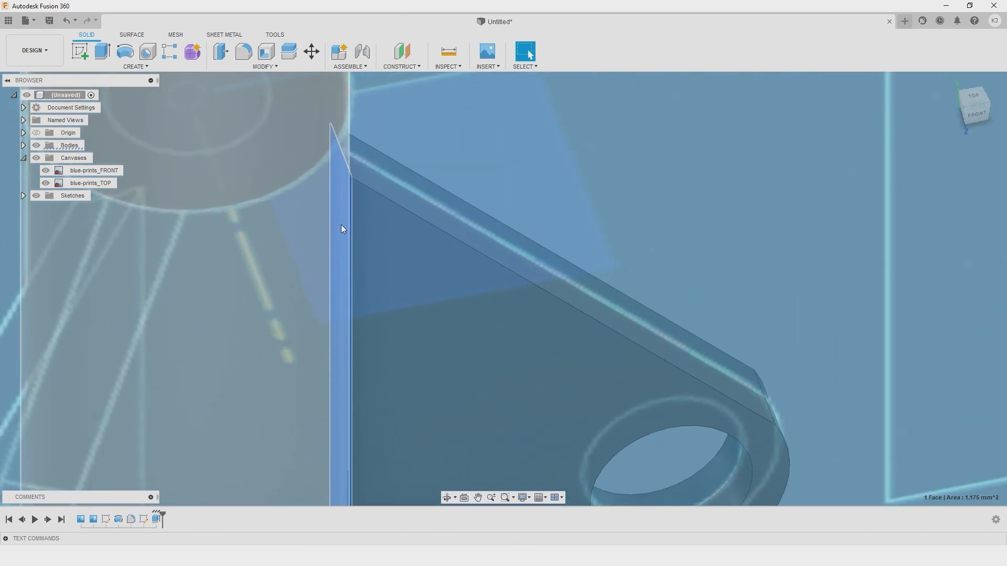
right_click(340, 222)
click(377, 206)
scroll(380, 205, down, 3)
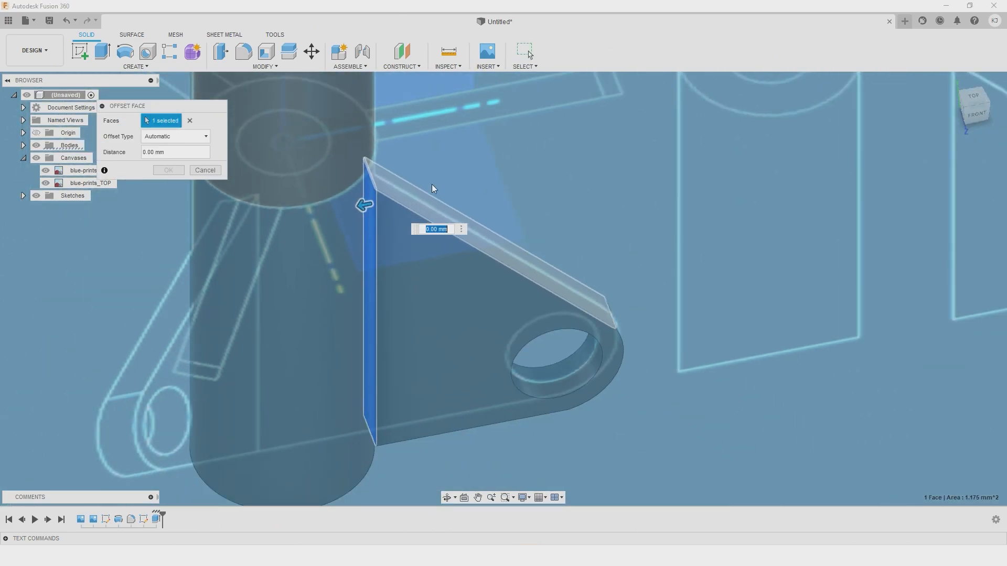
scroll(422, 196, down, 2)
click(971, 110)
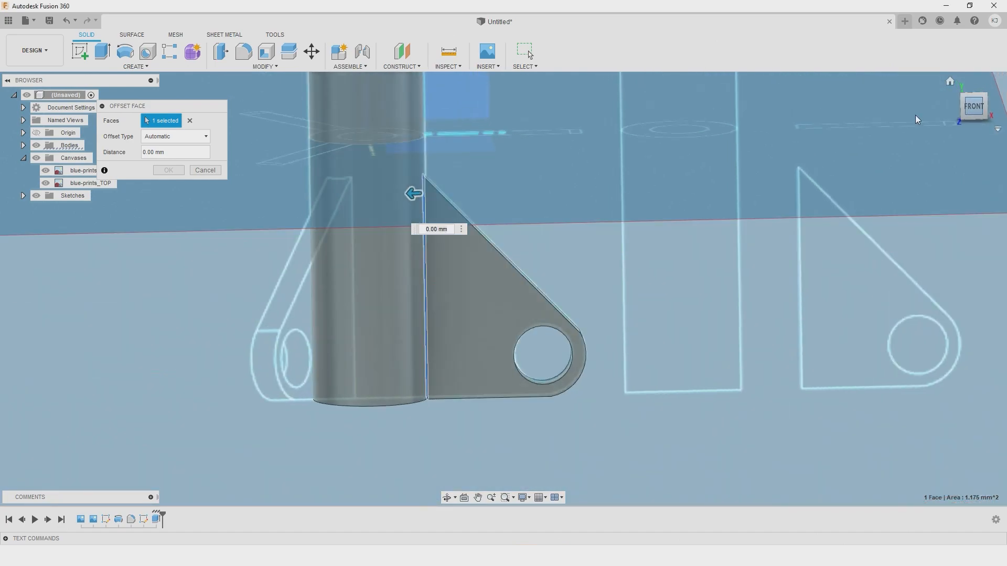
scroll(382, 147, up, 5)
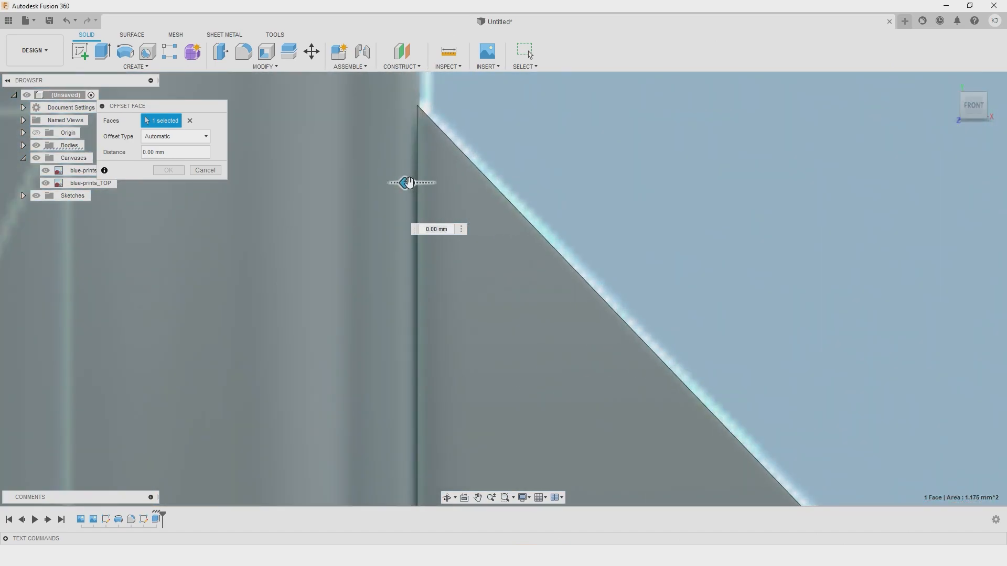
drag(405, 183, 402, 181)
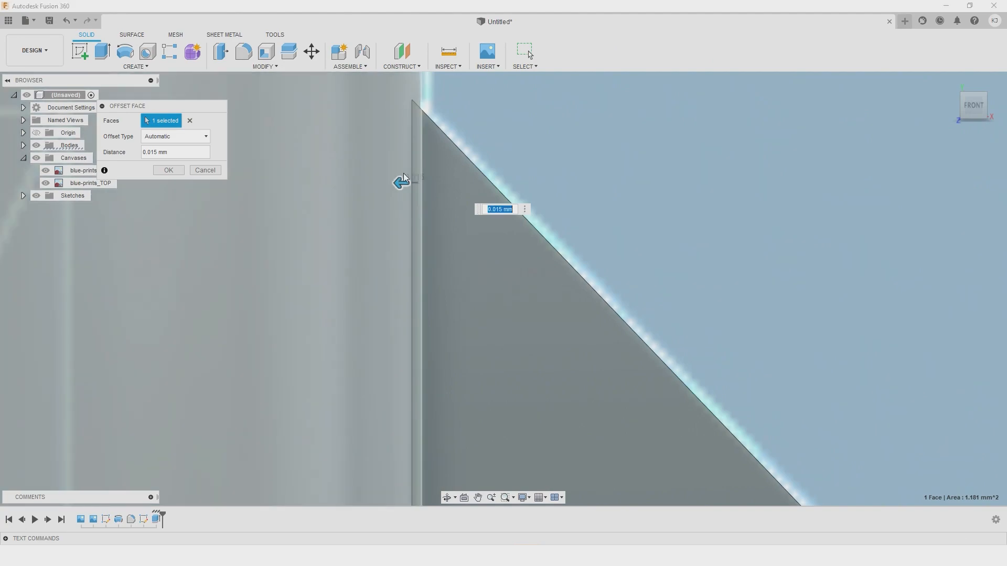
right_click(399, 176)
click(419, 162)
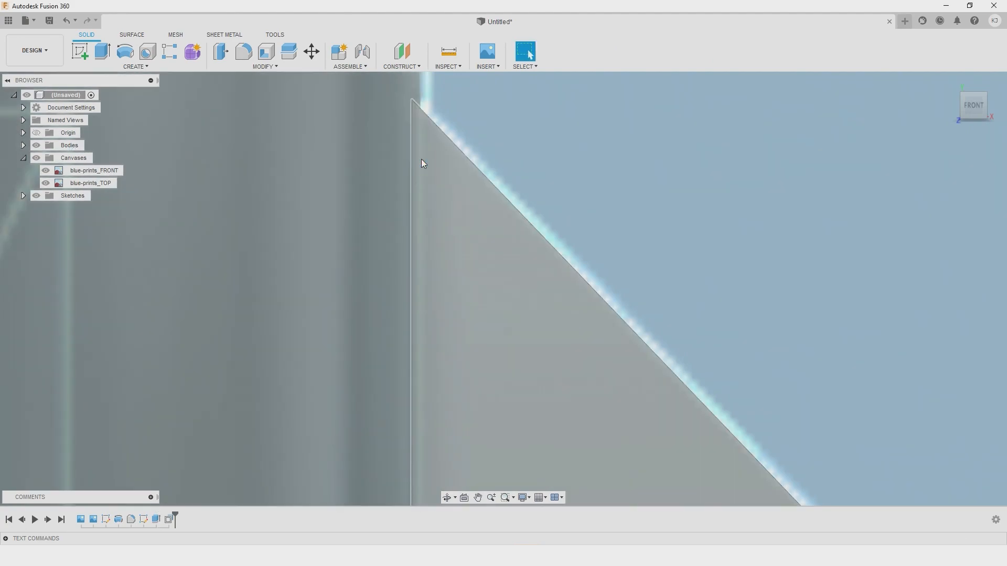
Step: Split the fin body using the main body's flat circular bottom face as the splitting tool
scroll(419, 186, down, 10)
middle_drag(559, 298, 435, 311)
middle_drag(388, 351, 313, 285)
scroll(373, 288, up, 10)
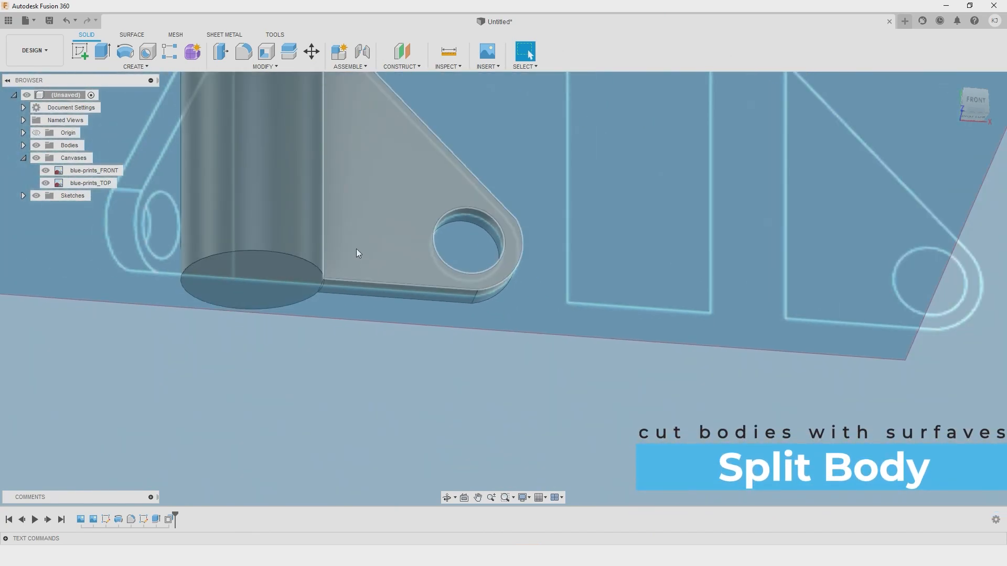
click(256, 66)
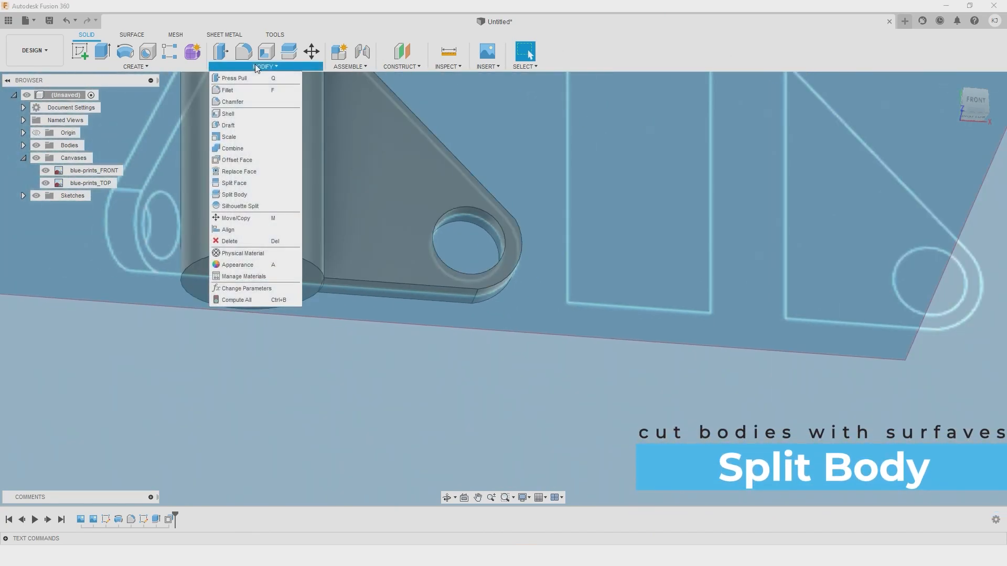
click(256, 194)
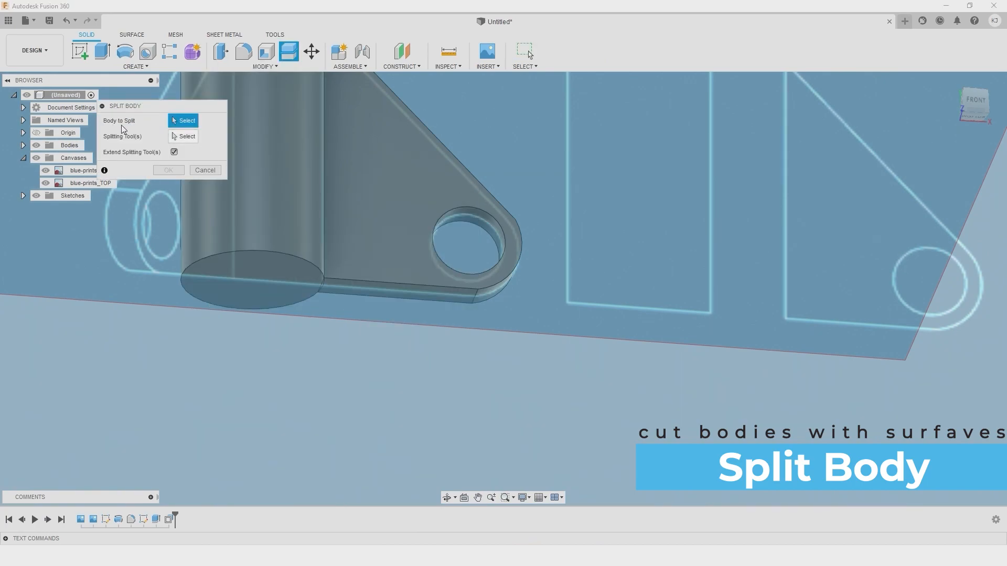
click(414, 194)
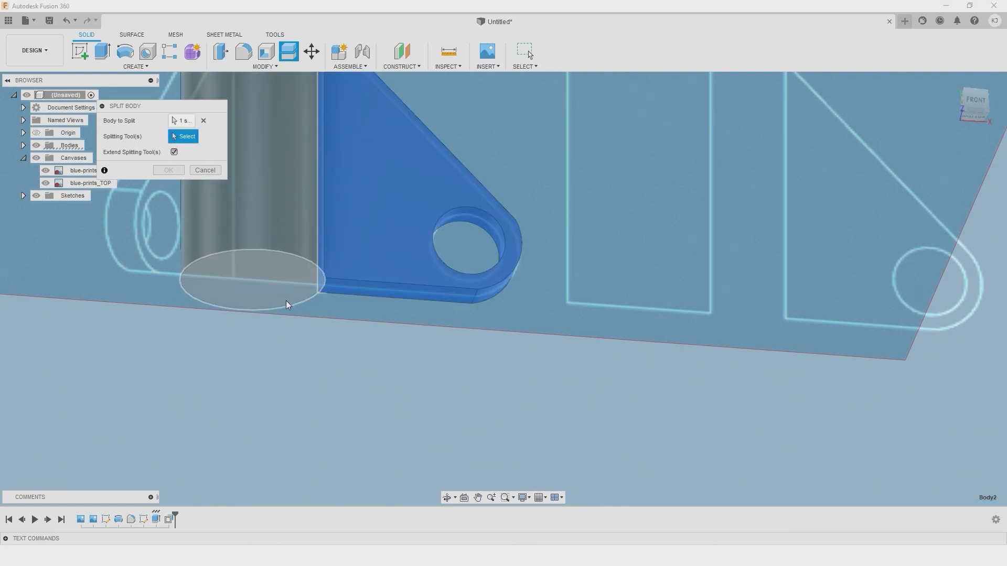
scroll(284, 300, up, 3)
click(232, 248)
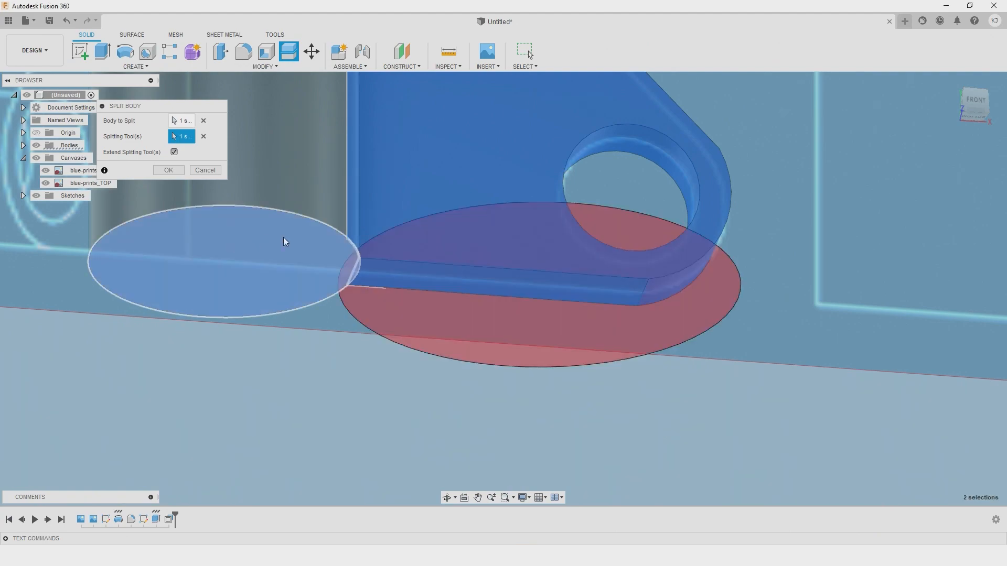
scroll(283, 241, down, 5)
click(161, 170)
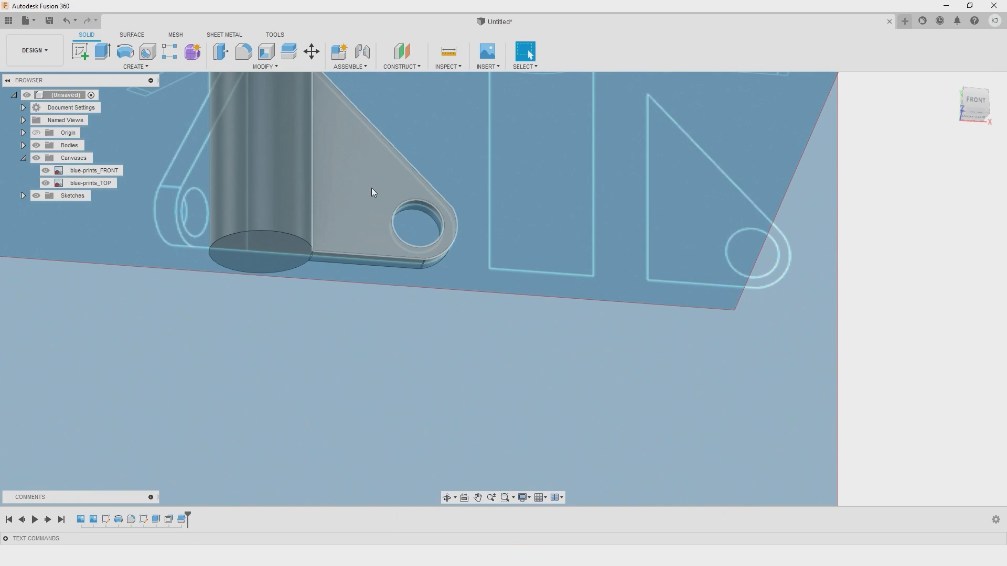
Step: Remove the thin sliver body split off along the fin's bottom edge
click(23, 145)
click(72, 186)
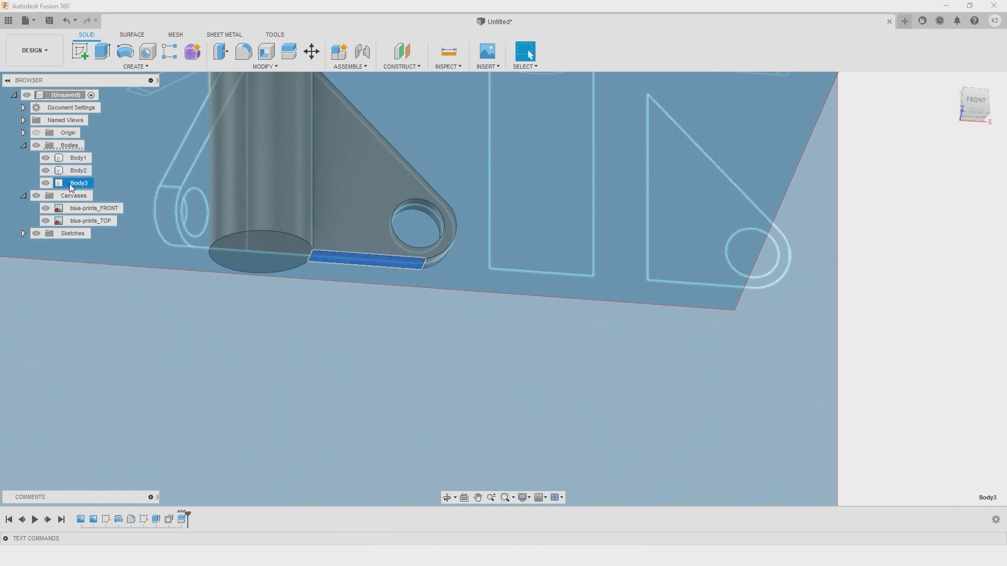
right_click(75, 188)
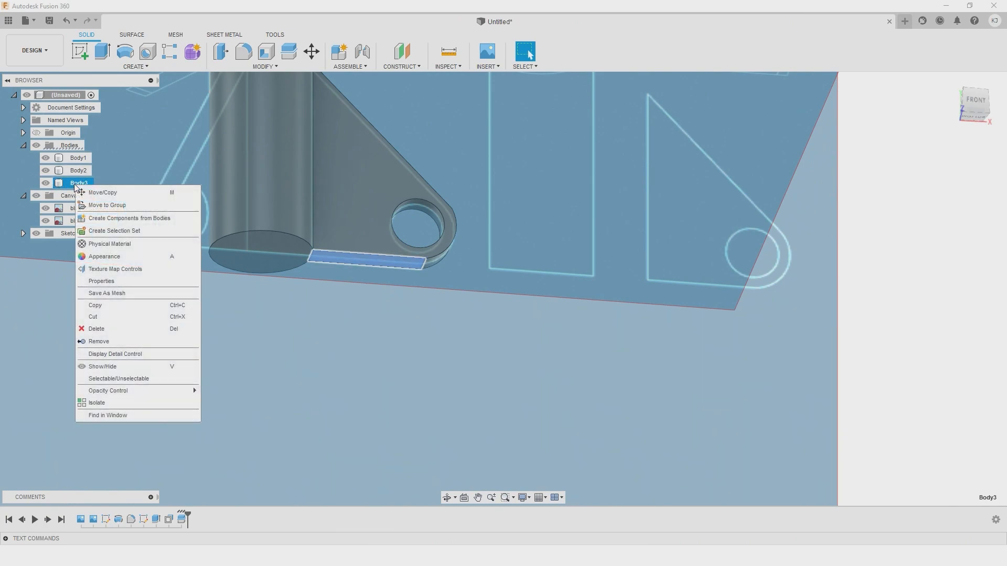
click(105, 344)
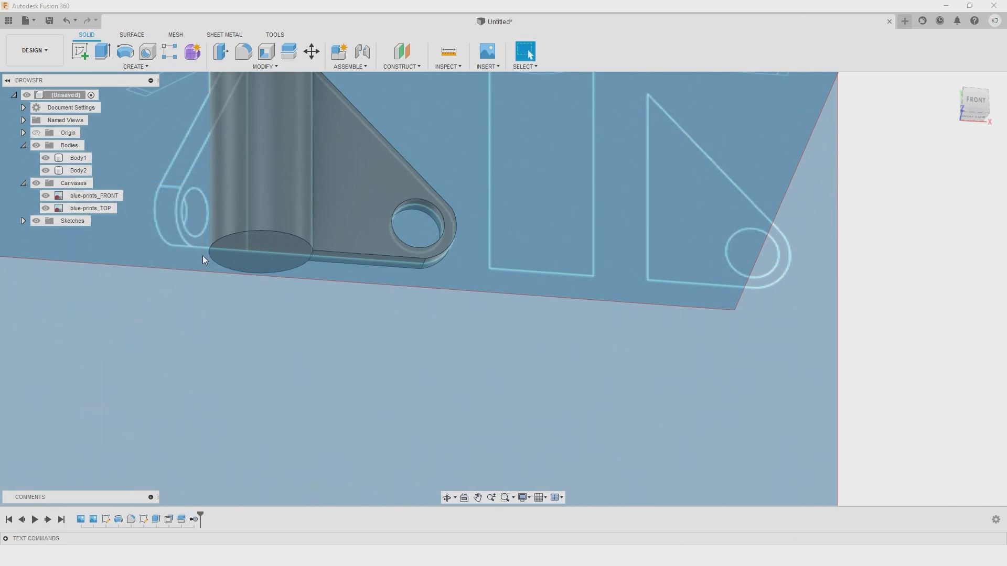
scroll(328, 242, up, 8)
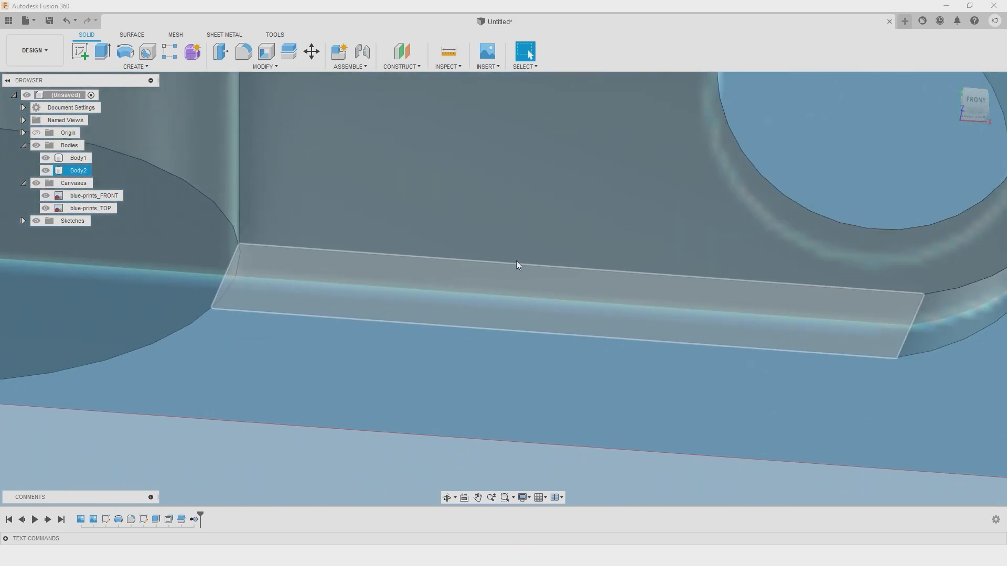
scroll(262, 318, down, 10)
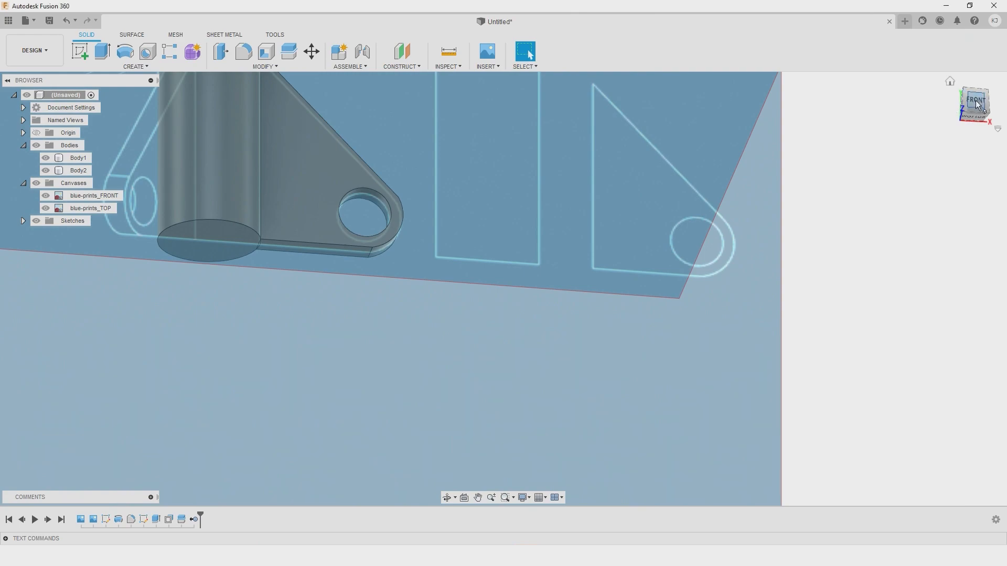
Step: Set up a circular pattern of type Bodies with the fin as the object
click(976, 104)
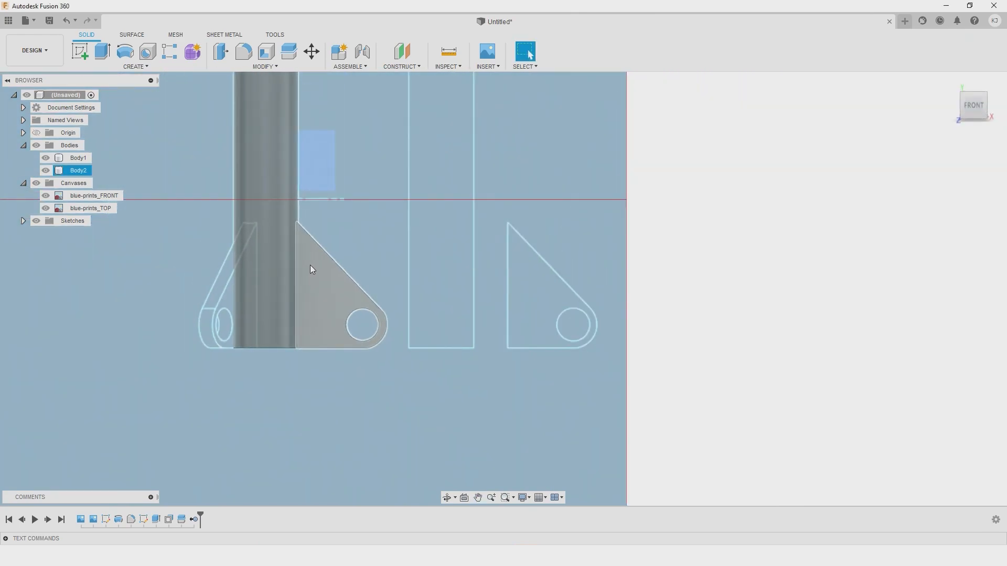
scroll(310, 266, down, 2)
middle_drag(312, 237, 329, 308)
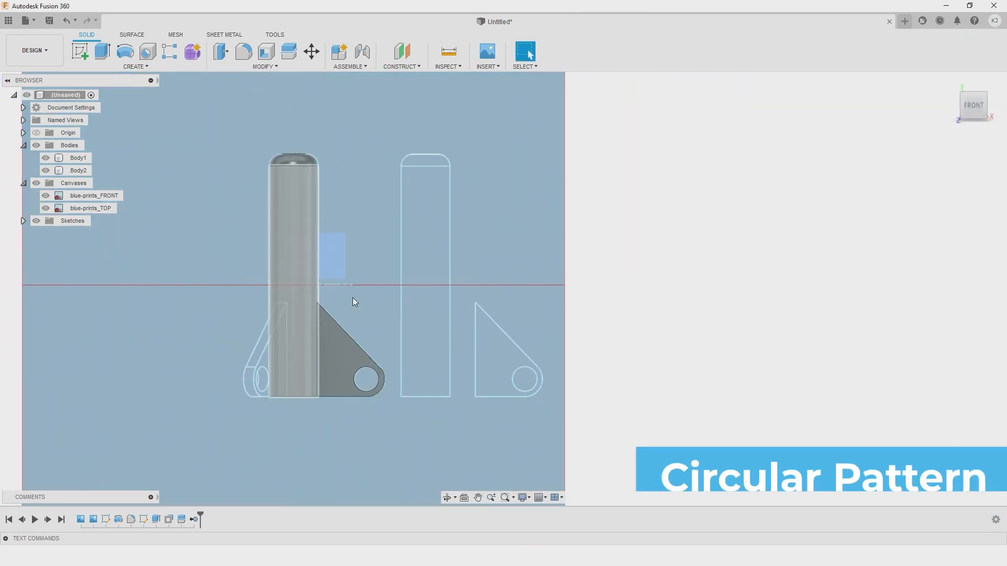
click(137, 66)
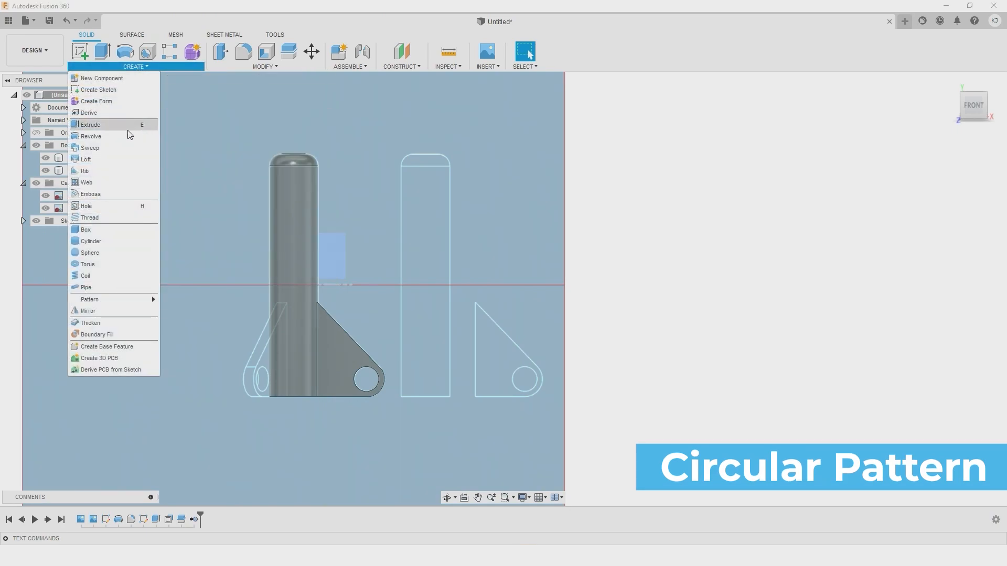
mouse_move(100, 300)
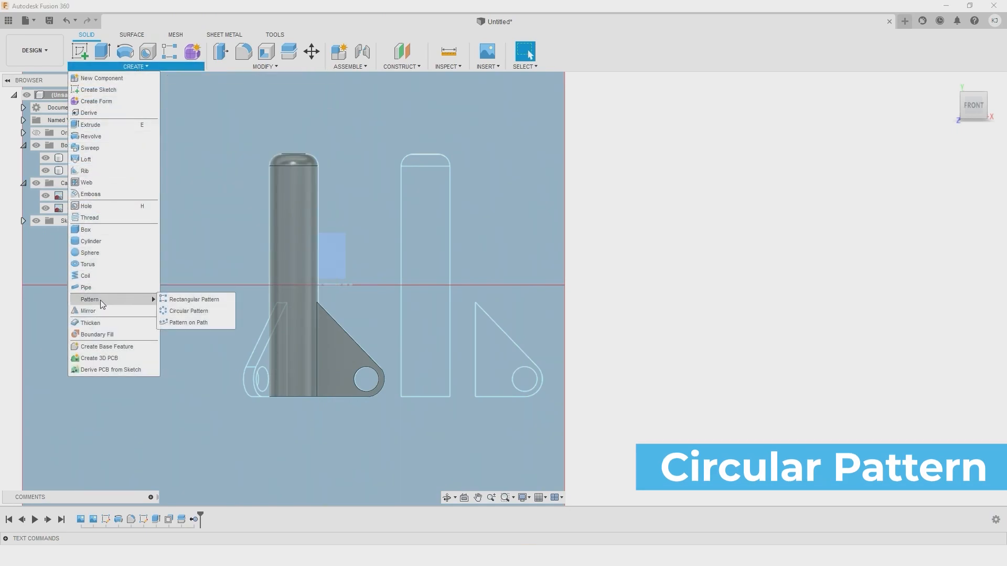
click(190, 311)
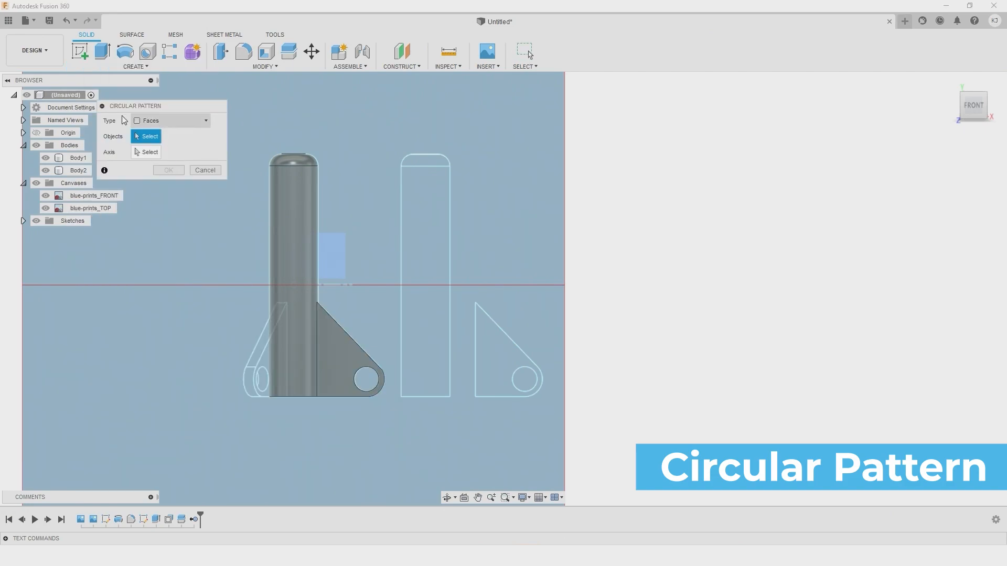
click(177, 122)
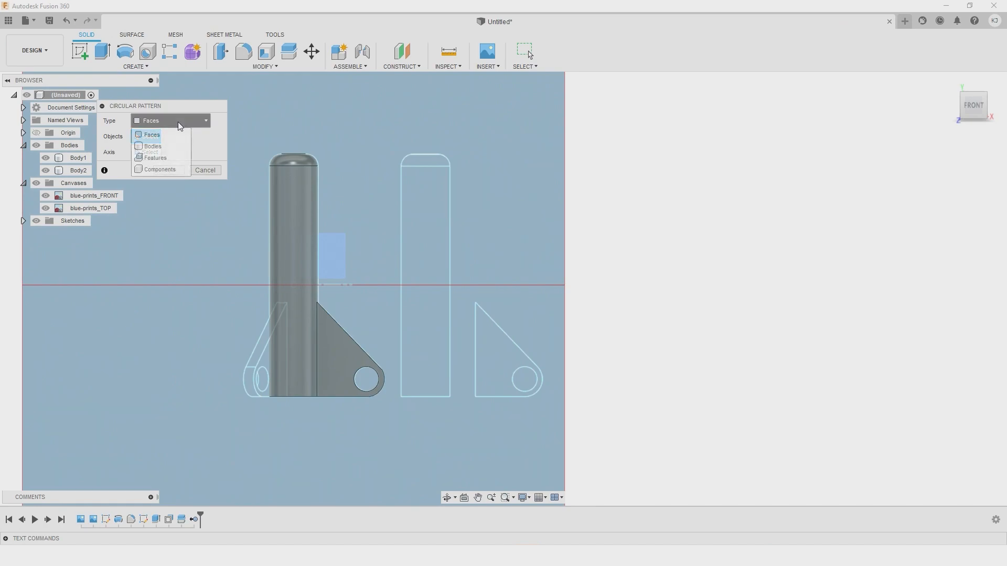
click(165, 146)
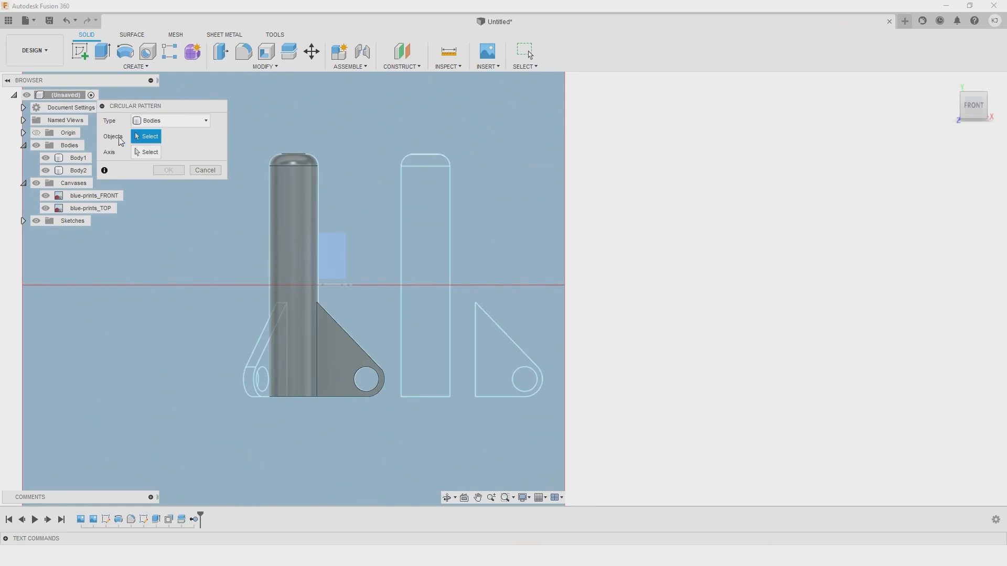
click(343, 351)
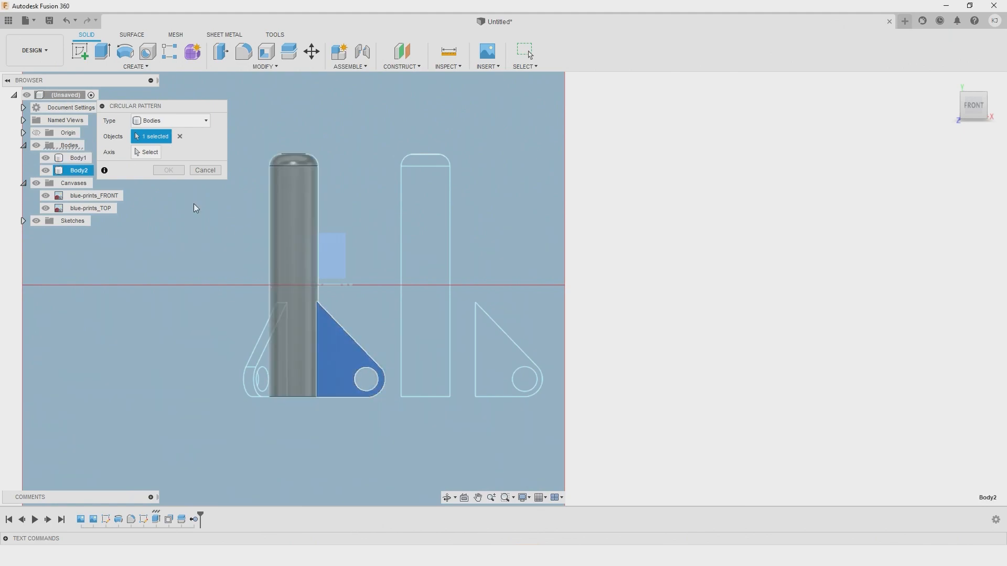
Step: Use the main body's circular bottom edge as the rotation axis for the fin's circular pattern
click(146, 154)
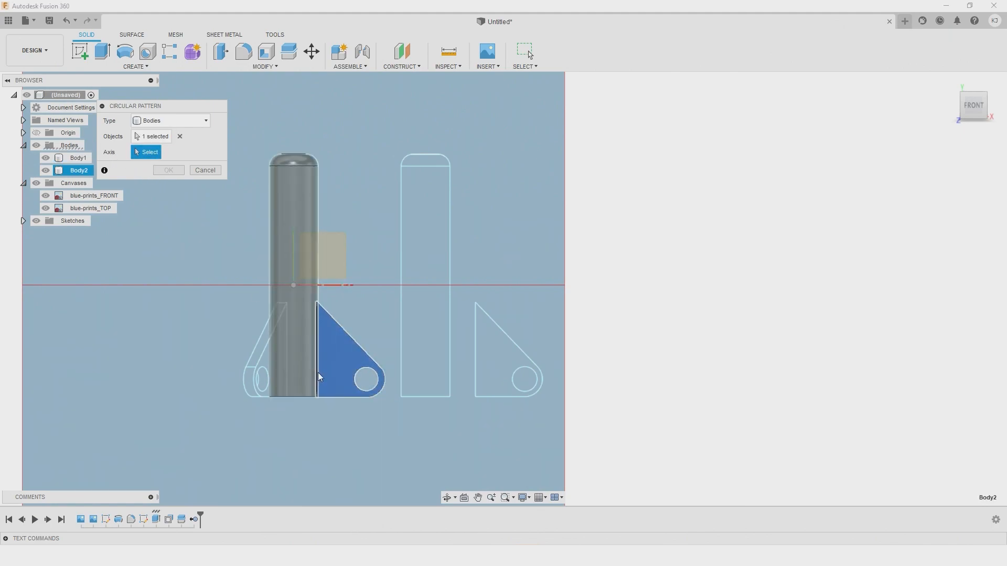
middle_drag(311, 343, 309, 316)
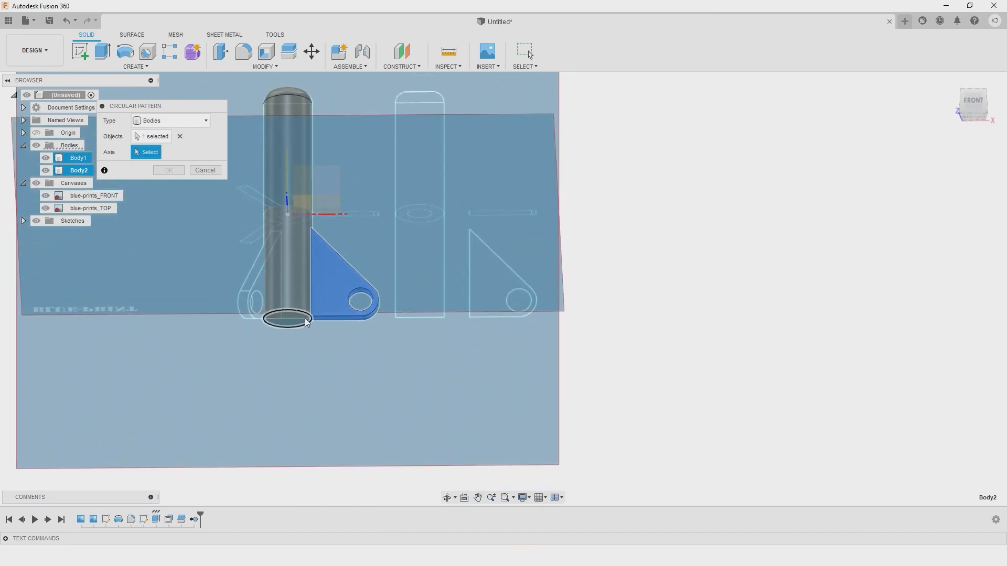
scroll(302, 306, up, 8)
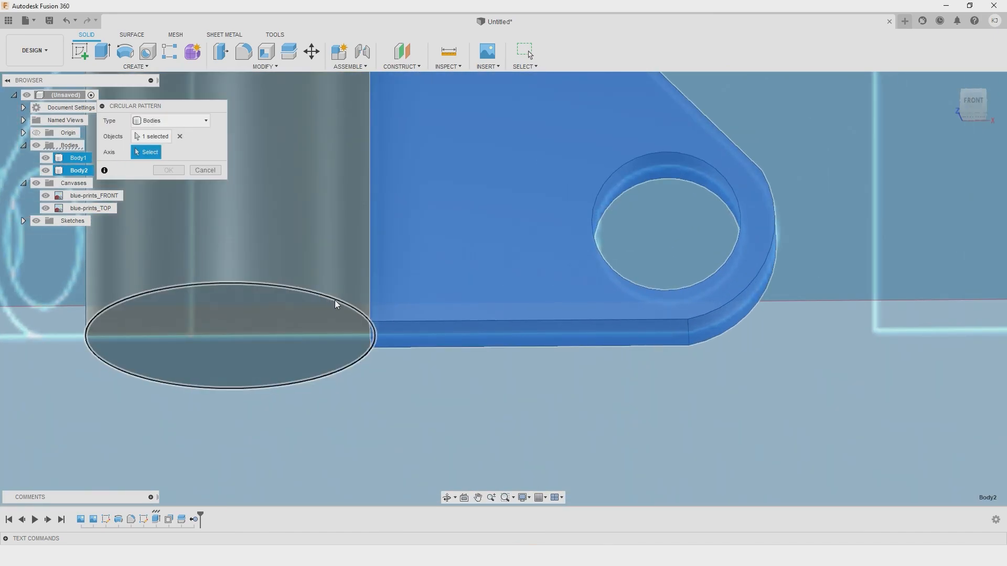
click(345, 304)
scroll(335, 285, down, 3)
scroll(335, 285, down, 3)
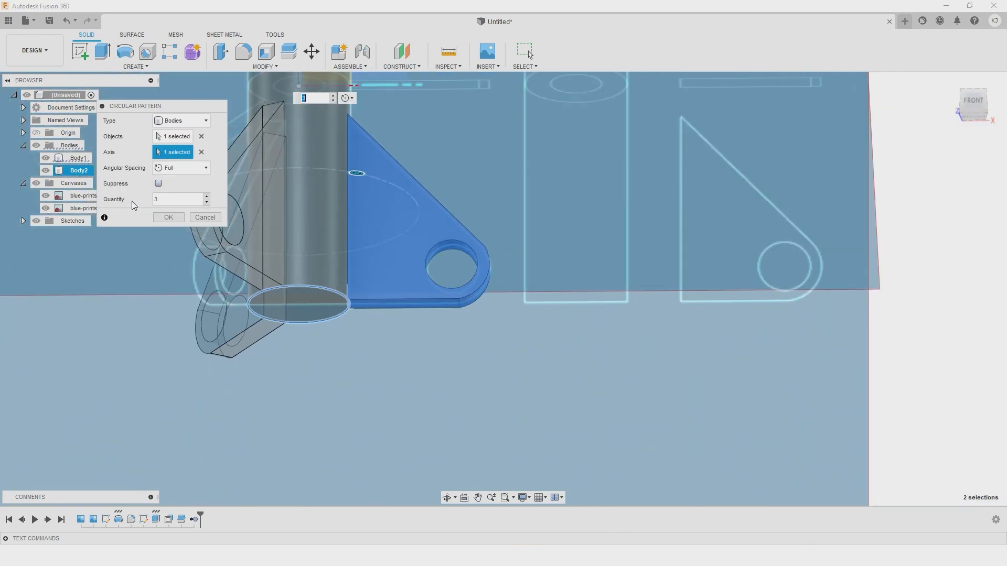
Step: Finish the fin's circular pattern with Full angular spacing and a quantity of 3
click(207, 202)
click(207, 197)
scroll(396, 178, down, 5)
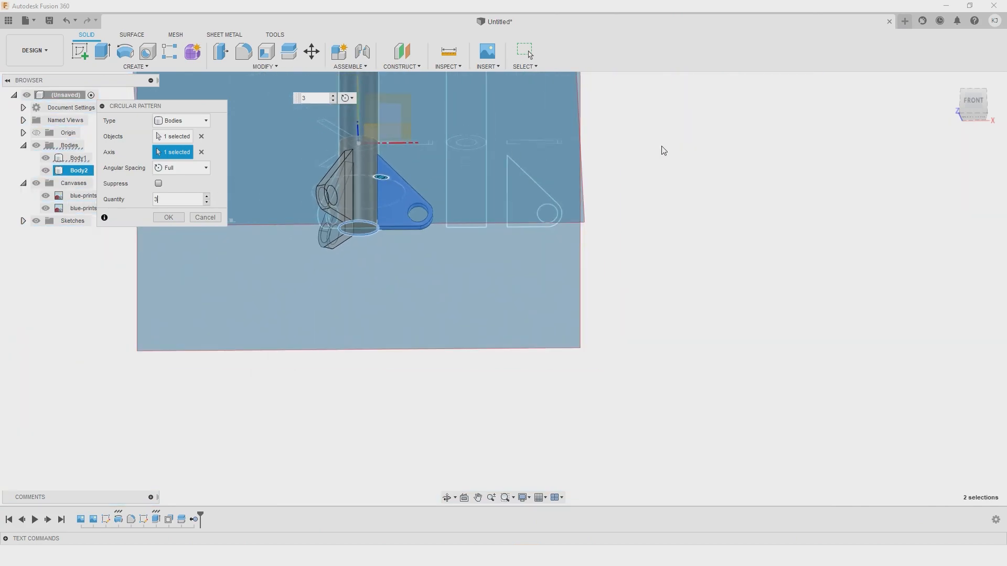
click(971, 99)
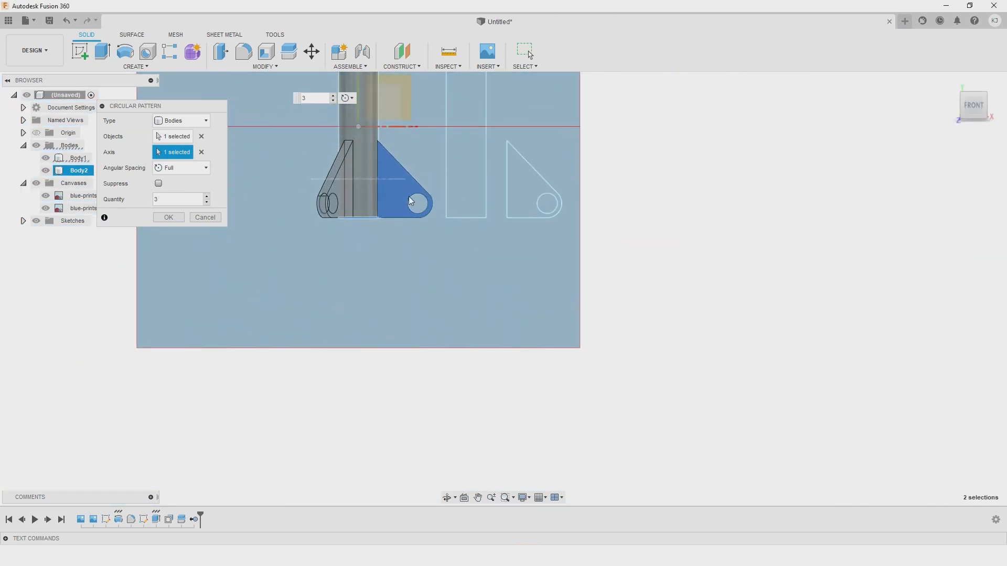
scroll(367, 270, up, 3)
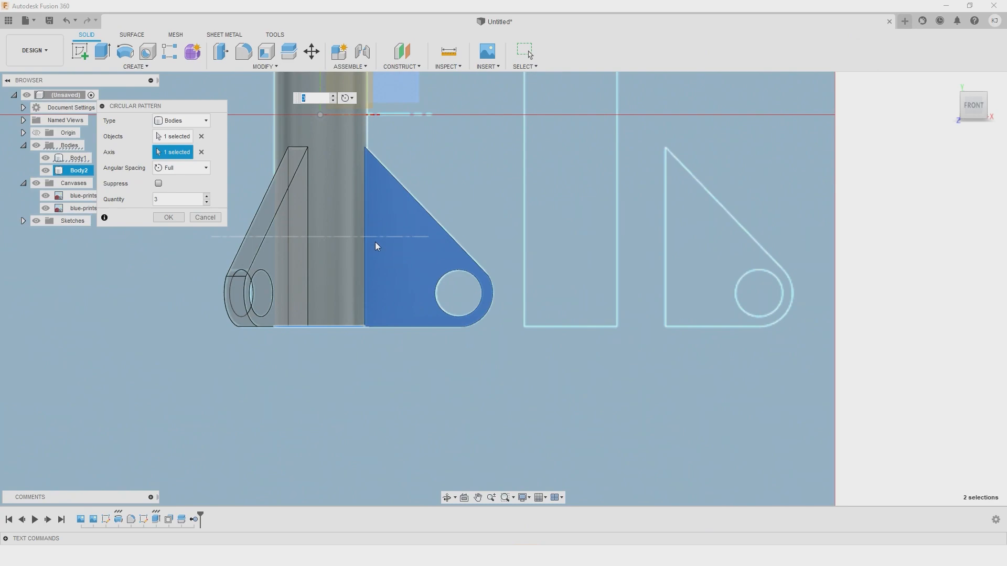
scroll(375, 247, down, 4)
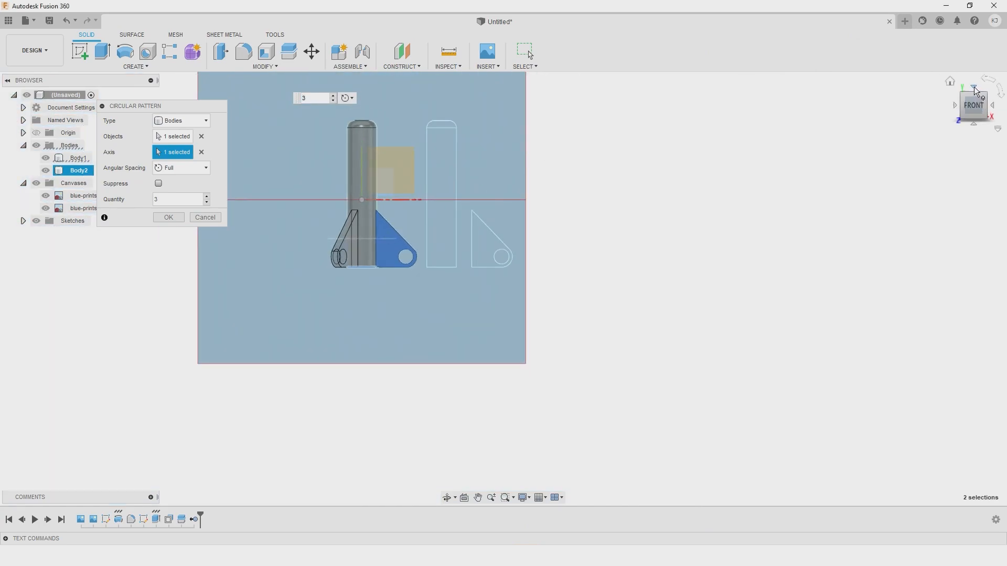
click(974, 89)
scroll(365, 277, up, 4)
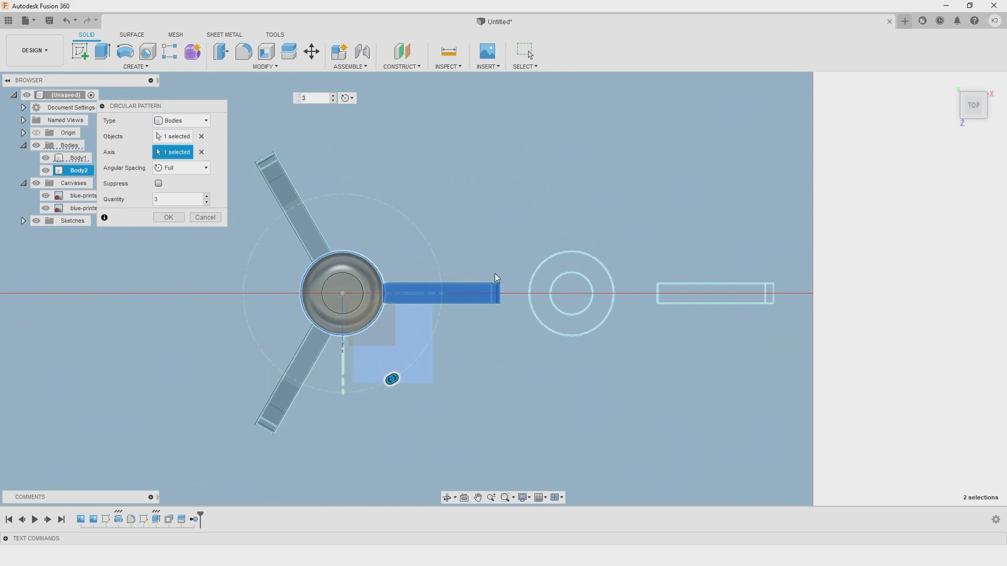
click(167, 218)
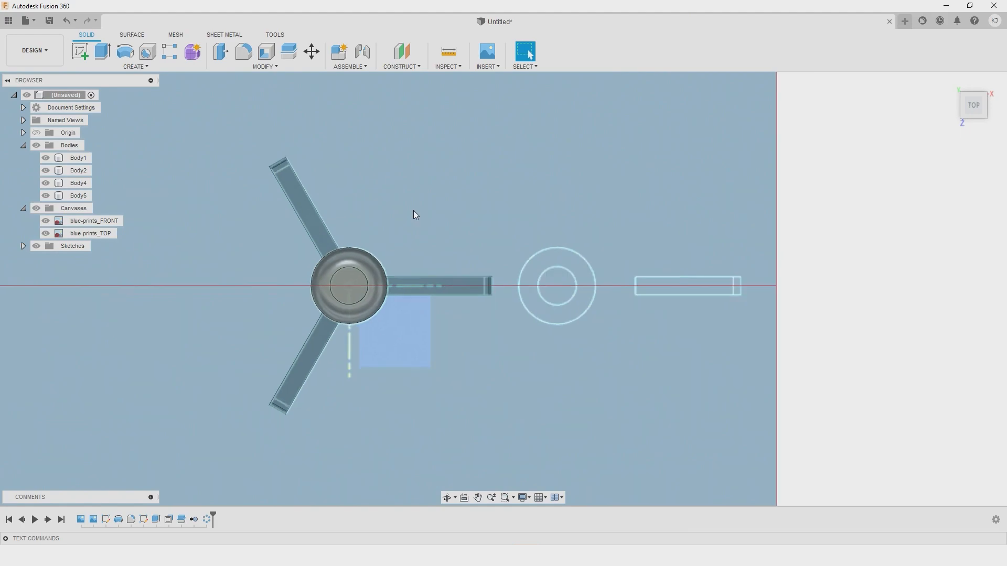
Step: Hide the front and top blueprint canvases so that only the main body and the patterned fins are shown
shift+middle_drag(906, 221, 898, 118)
click(992, 111)
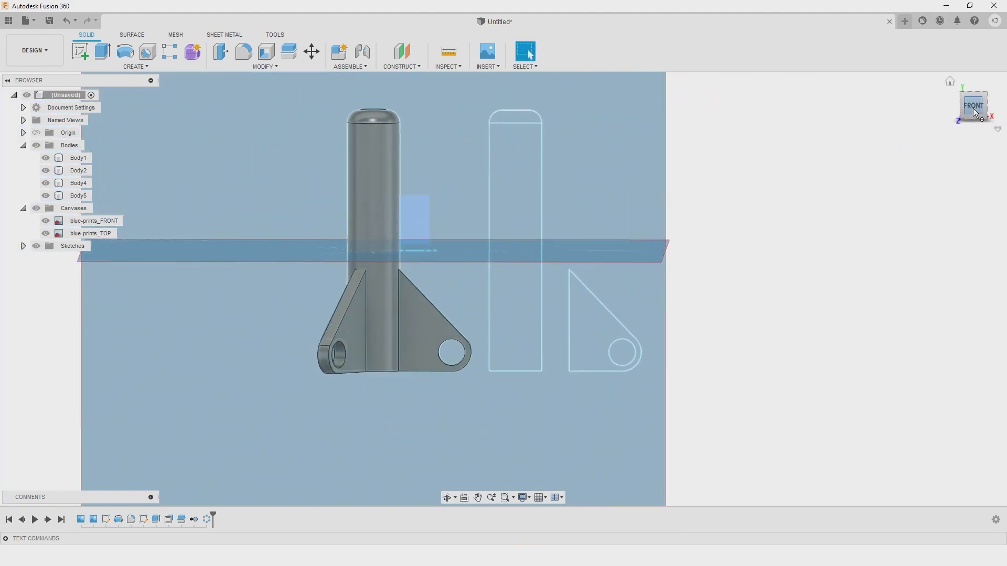
click(36, 209)
shift+middle_drag(273, 265, 461, 265)
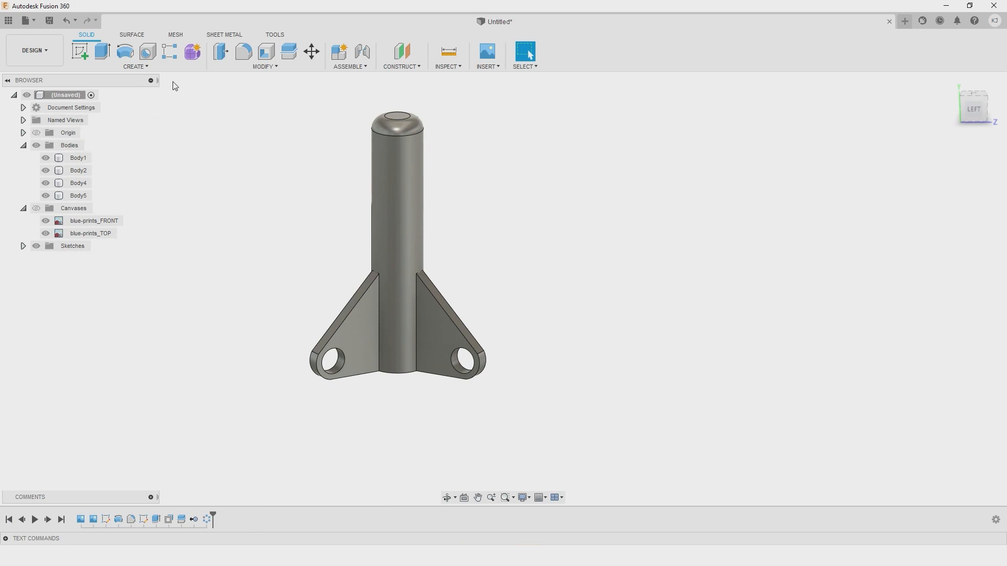
Step: Combine the bodies with the Join operation, using the main body as target and the three fins as tool bodies
click(262, 67)
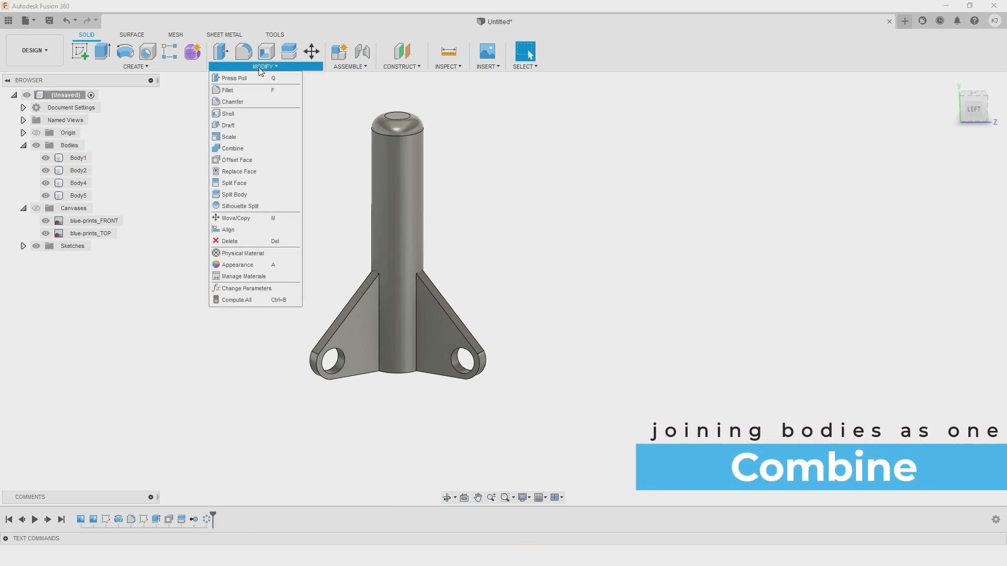
click(242, 149)
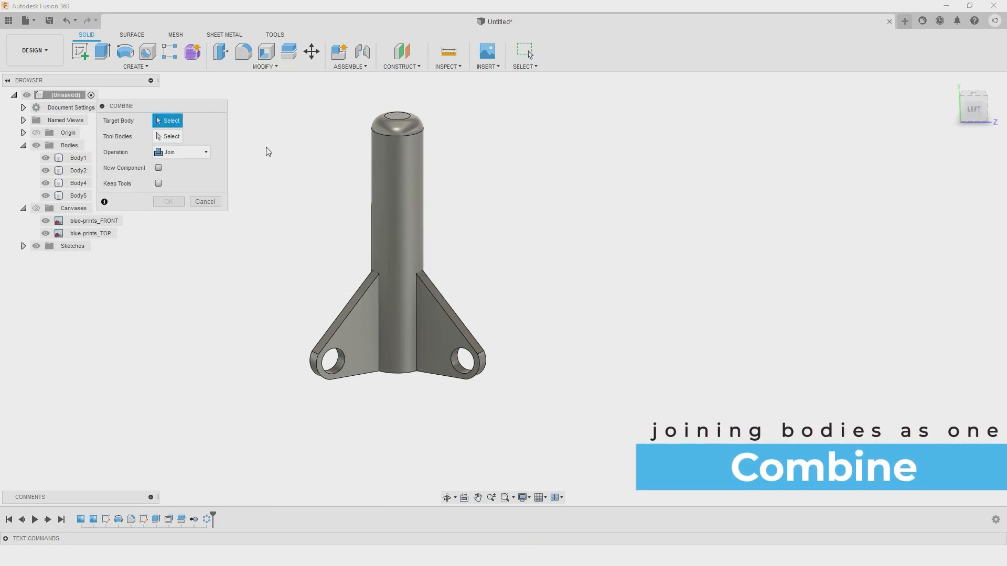
click(396, 195)
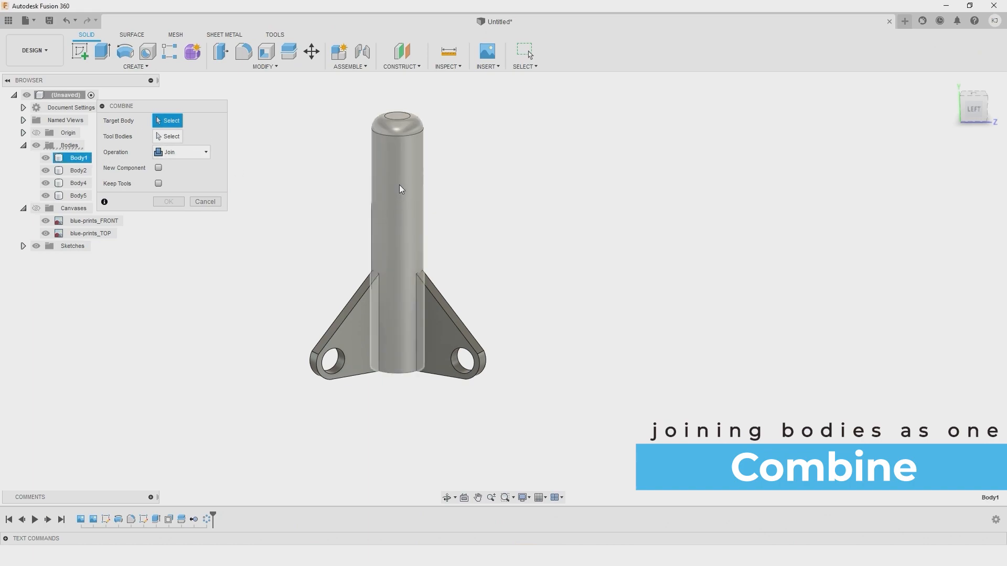
click(399, 189)
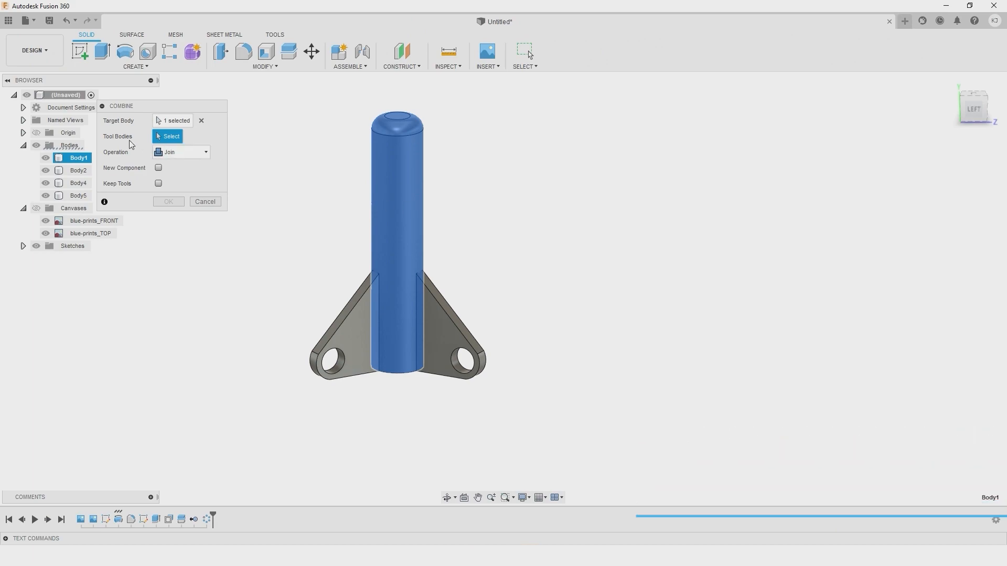
click(352, 334)
click(440, 327)
shift+middle_drag(506, 268, 425, 273)
click(422, 310)
shift+middle_drag(330, 267, 246, 209)
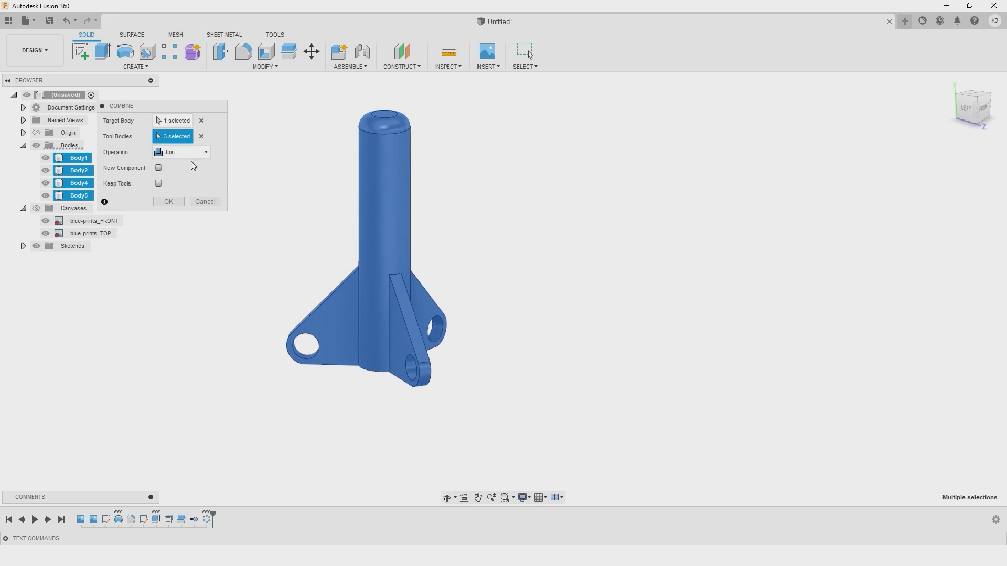
click(168, 202)
Step: Start a sketch on the flat bottom face of the combined body
shift+middle_drag(458, 357, 445, 307)
scroll(367, 333, up, 5)
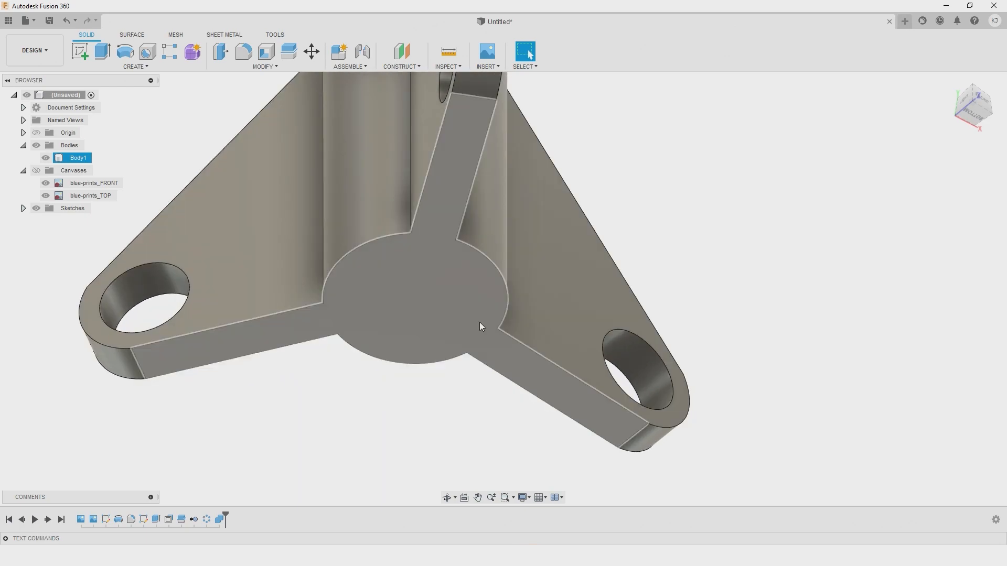
click(422, 293)
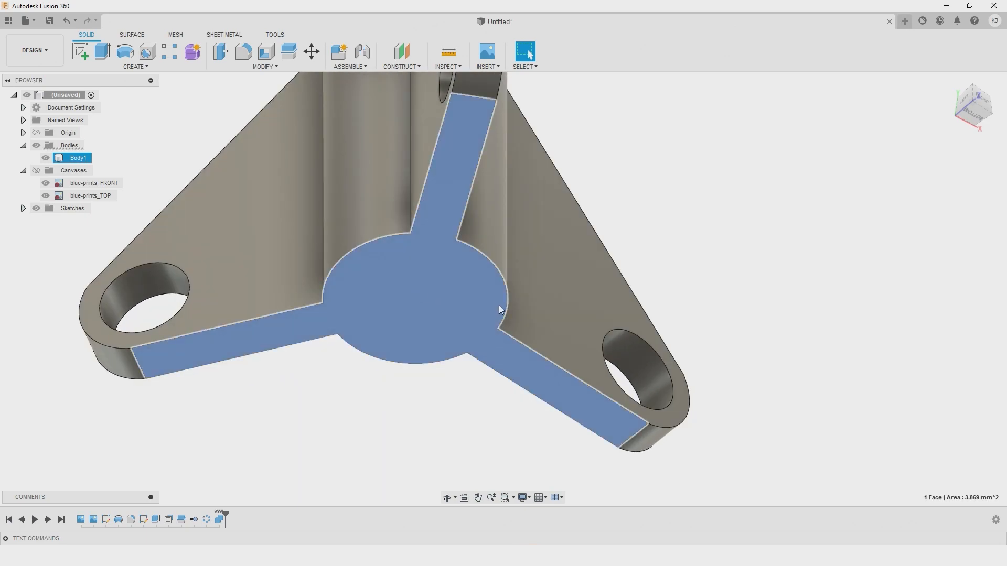
click(80, 51)
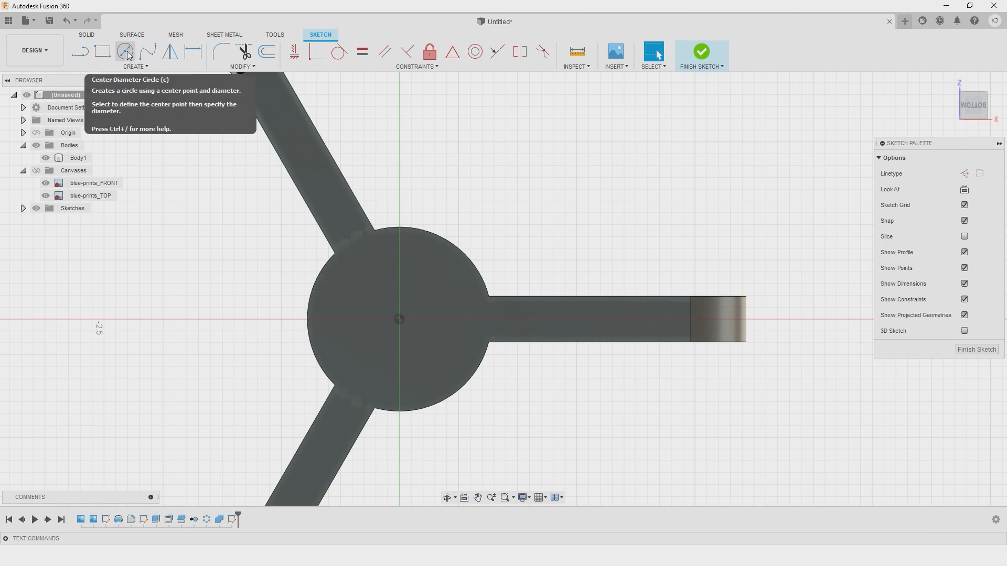
Step: Sketch a center diameter circle about 0.8 mm across at the origin, showing the canvases to trace the blueprint's inner circle
click(126, 53)
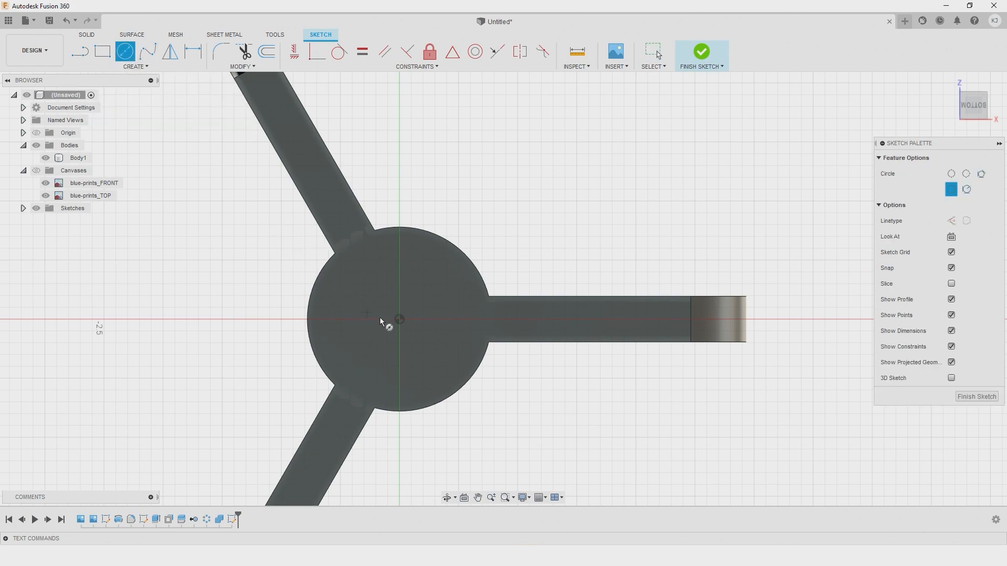
scroll(400, 322, up, 5)
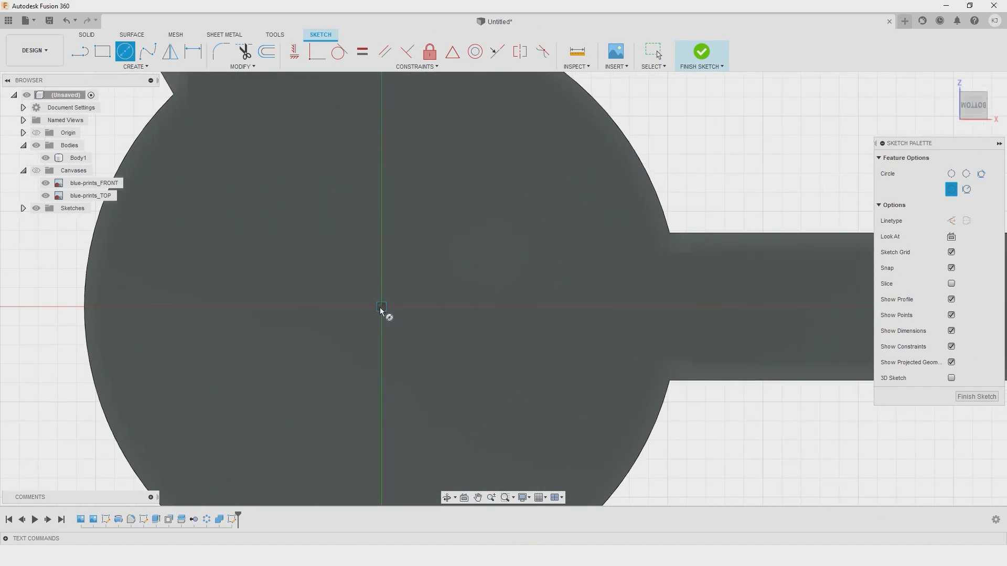
click(381, 307)
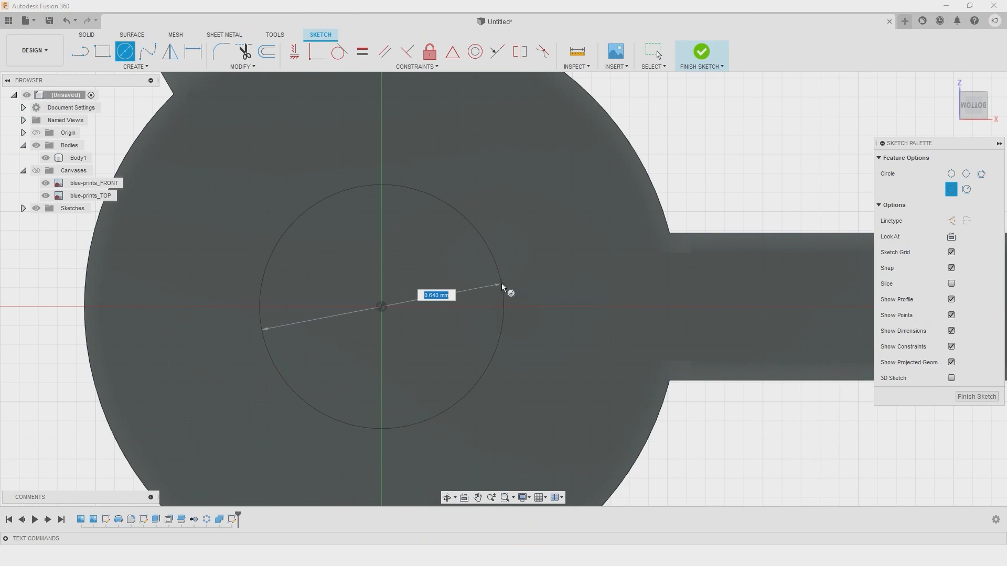
click(37, 171)
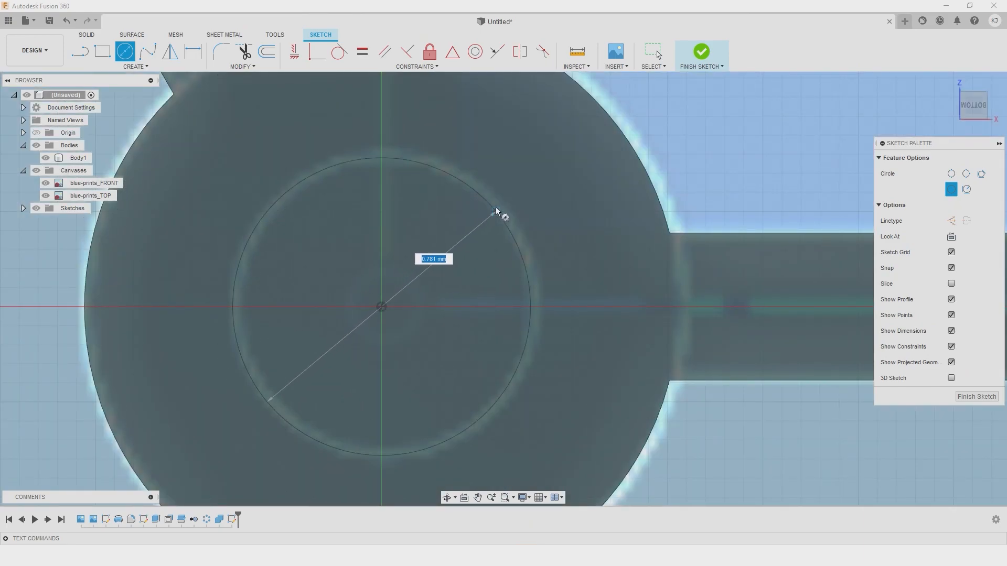
click(498, 204)
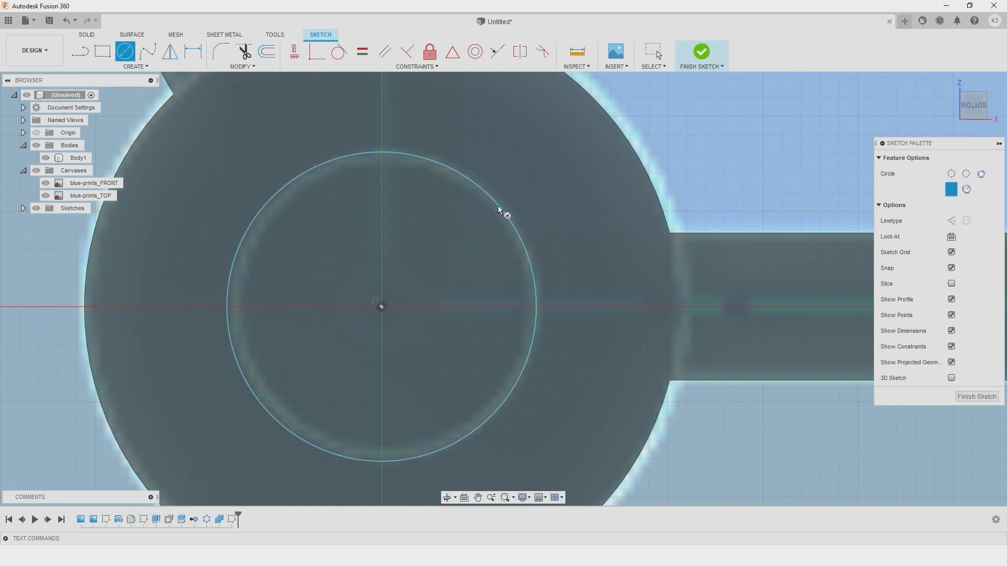
right_click(363, 219)
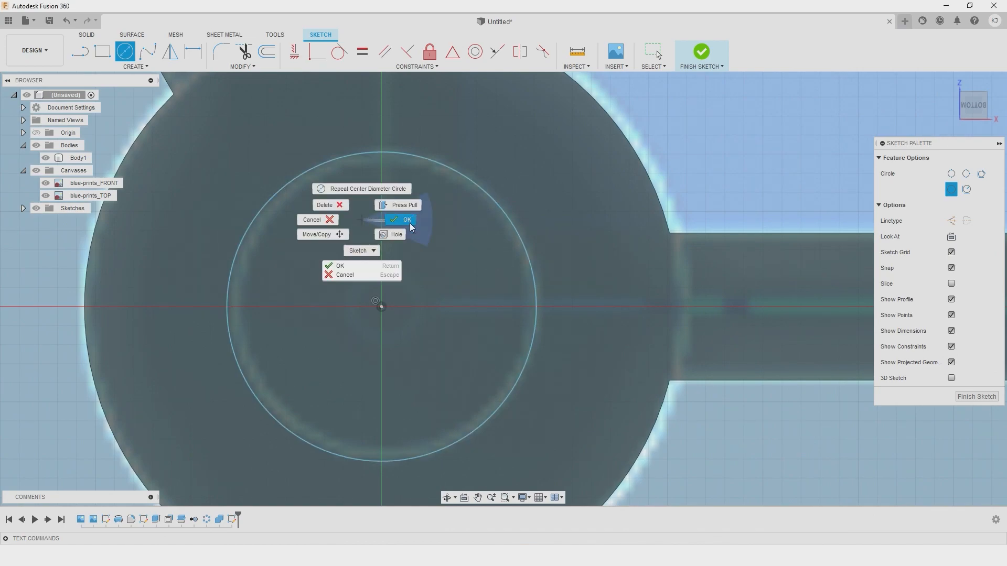
click(409, 223)
Step: Extrude the circle profile about 1.021 mm up into the body as a Cut
scroll(414, 232, down, 6)
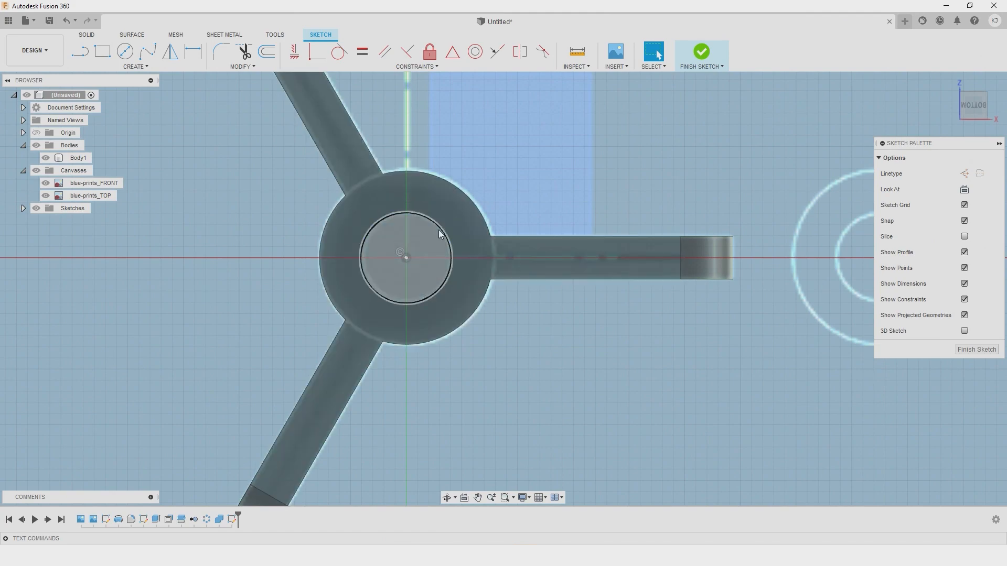
click(432, 253)
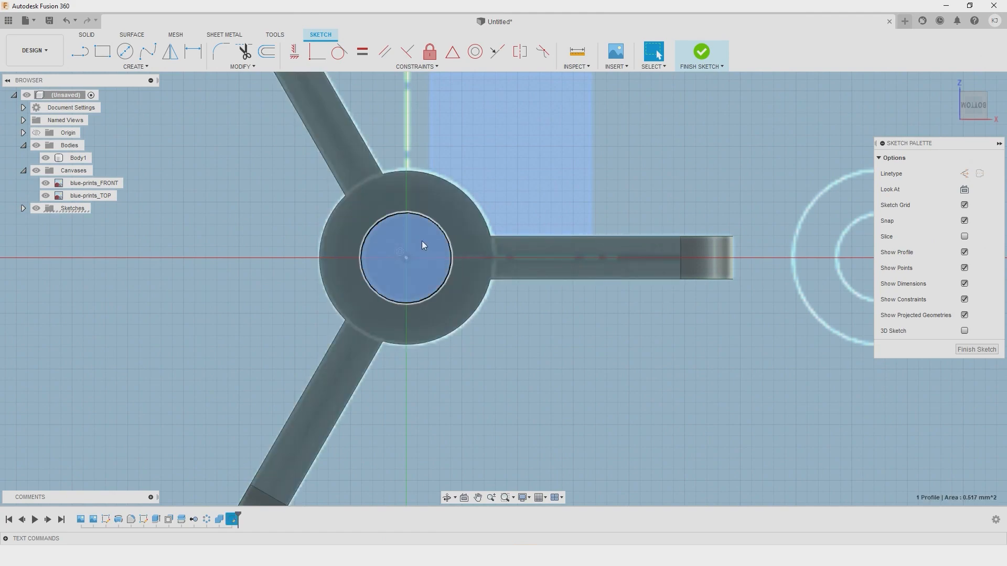
right_click(422, 242)
click(454, 227)
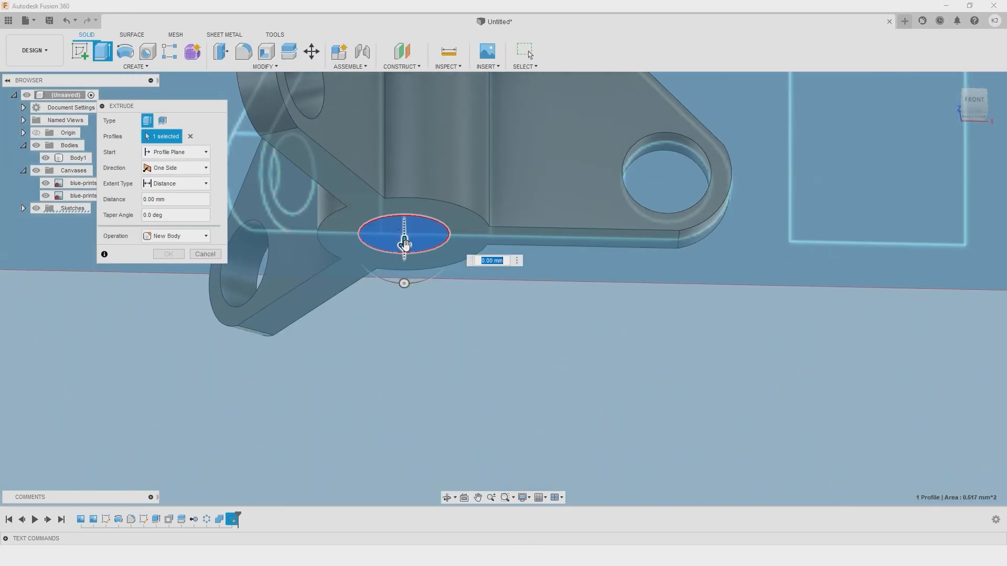
drag(404, 242, 408, 151)
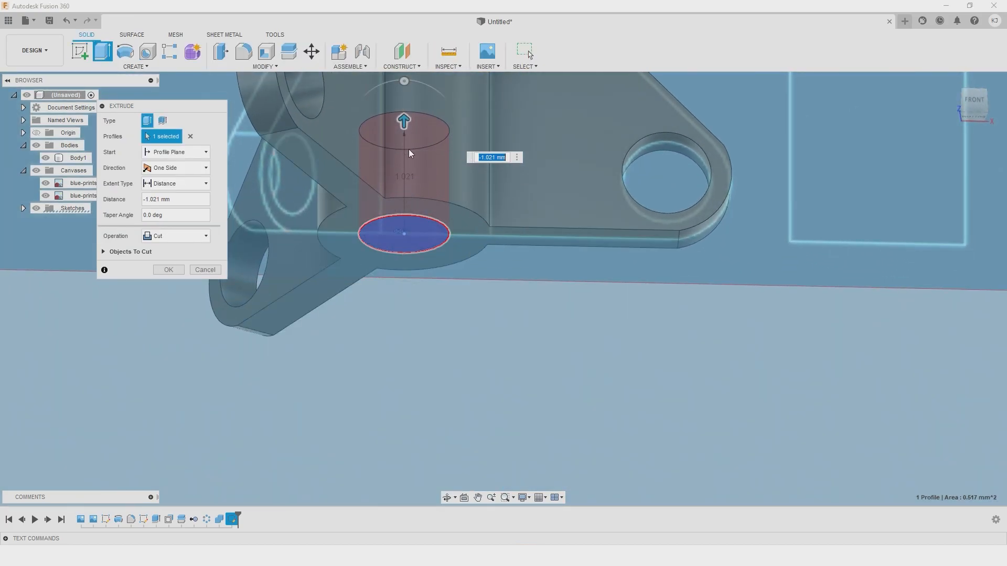
shift+middle_drag(431, 187, 404, 150)
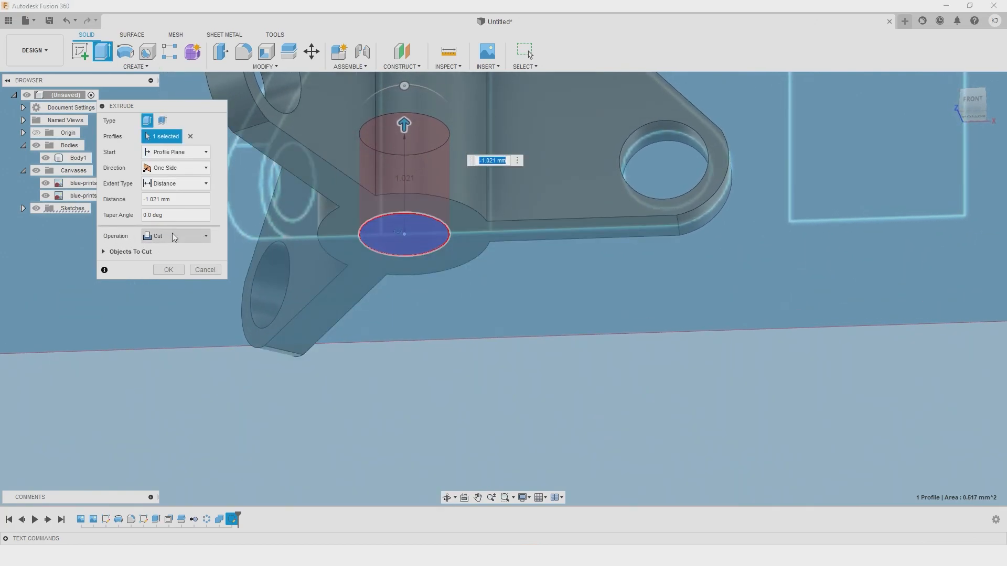
click(169, 270)
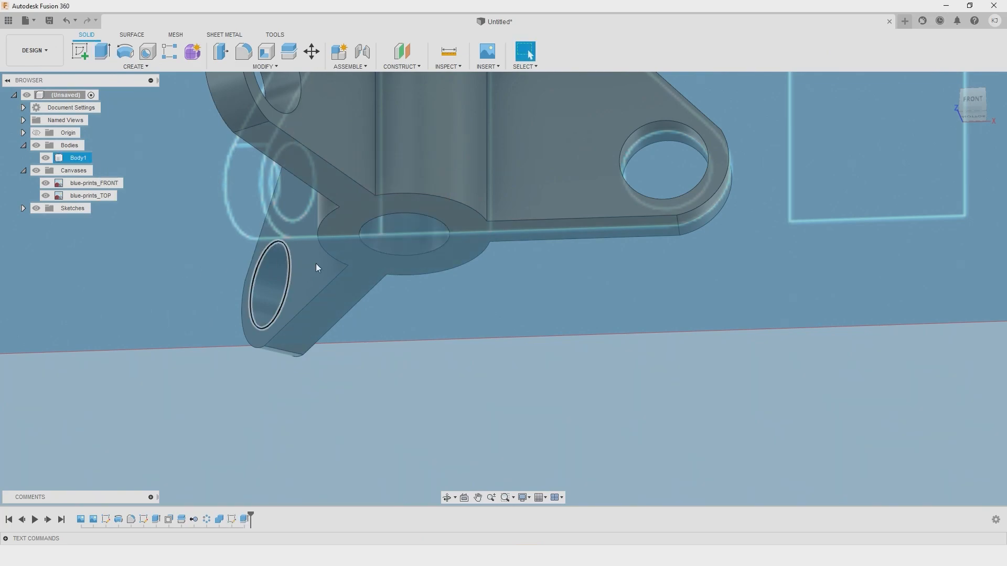
Step: Turn off the display of both blueprint canvases around the finished one-piece body
scroll(435, 244, down, 5)
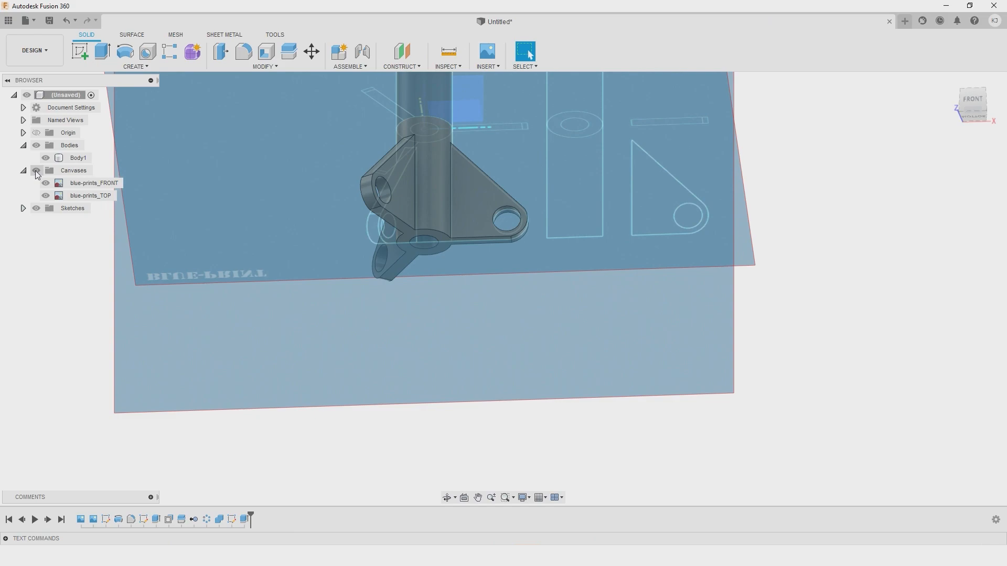
click(36, 170)
shift+middle_drag(294, 184, 371, 348)
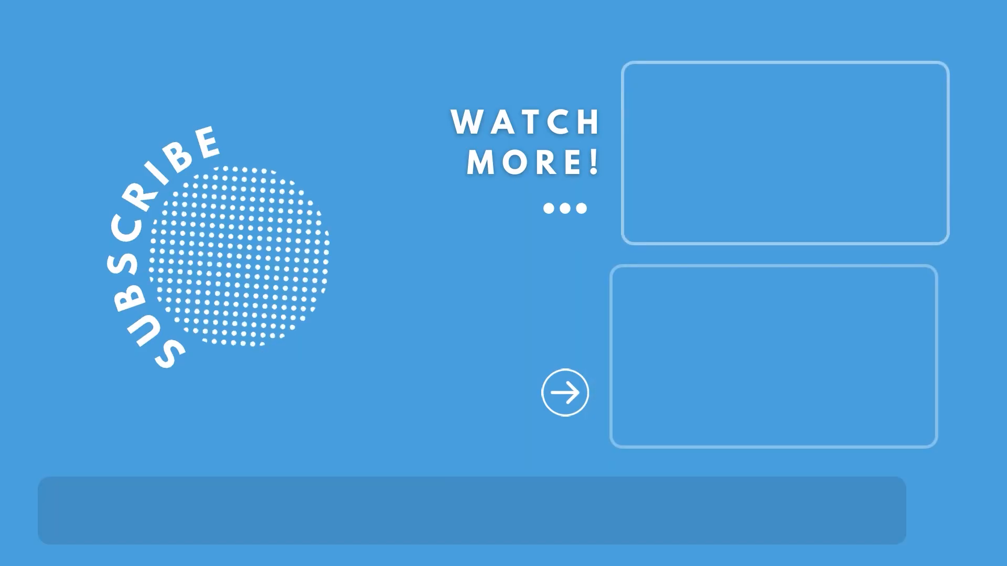